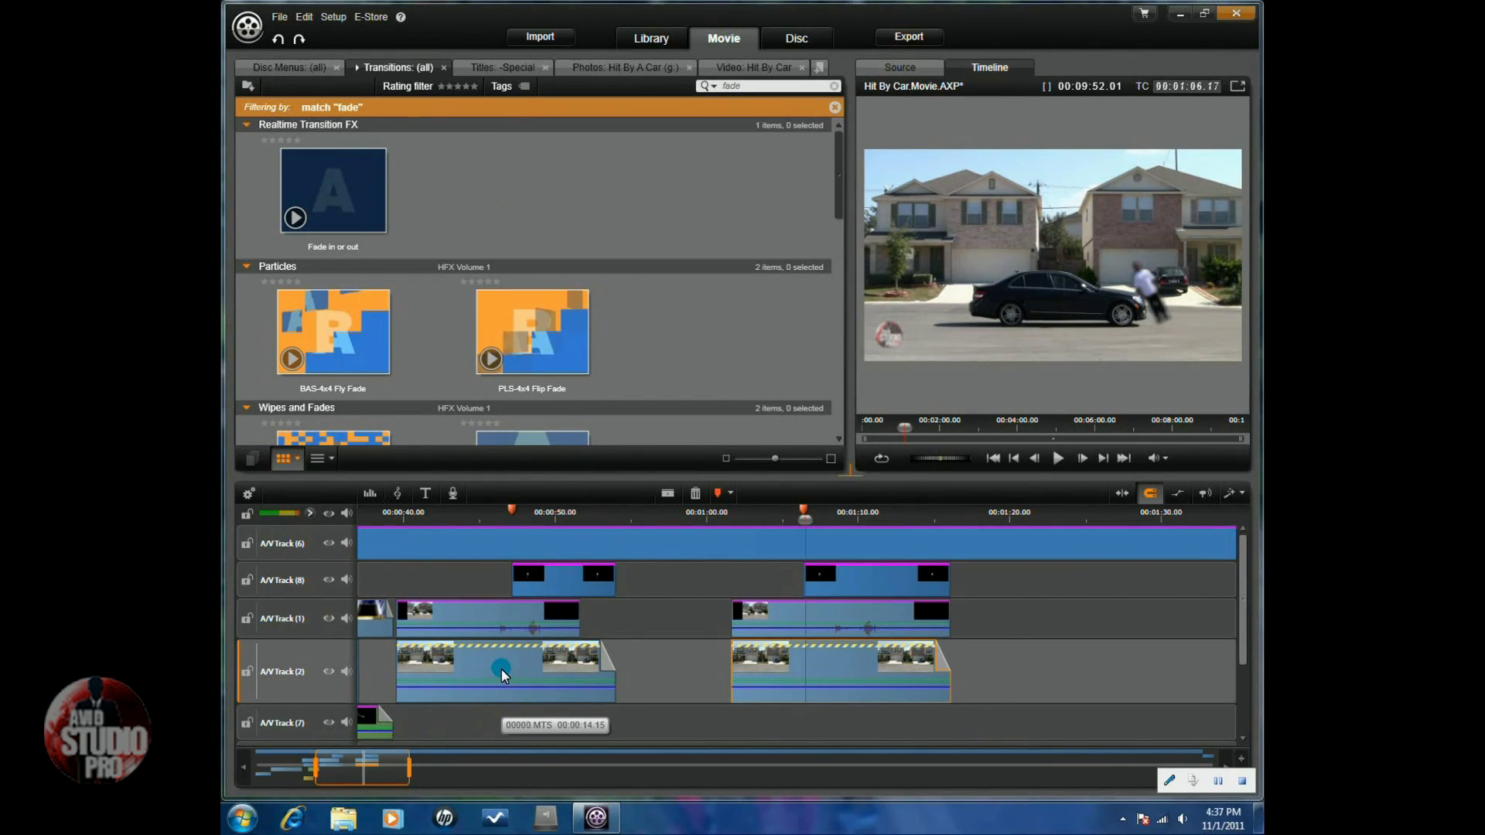
# - Jump the playhead to 00:00:39.16 via the Track (1) clip, then select the lower Track (2) clip
pyautogui.click(476, 614)
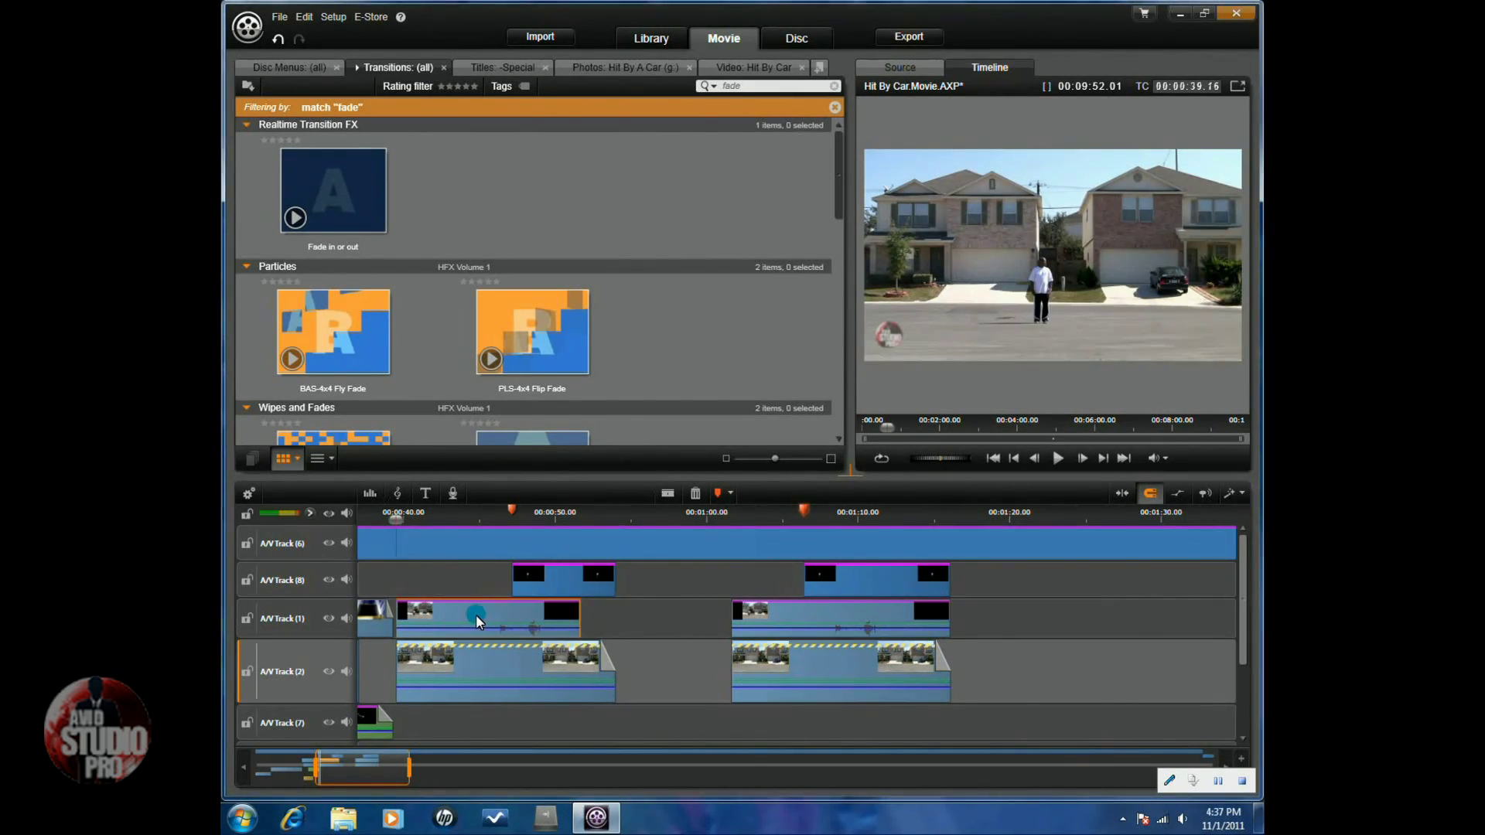
pyautogui.click(495, 674)
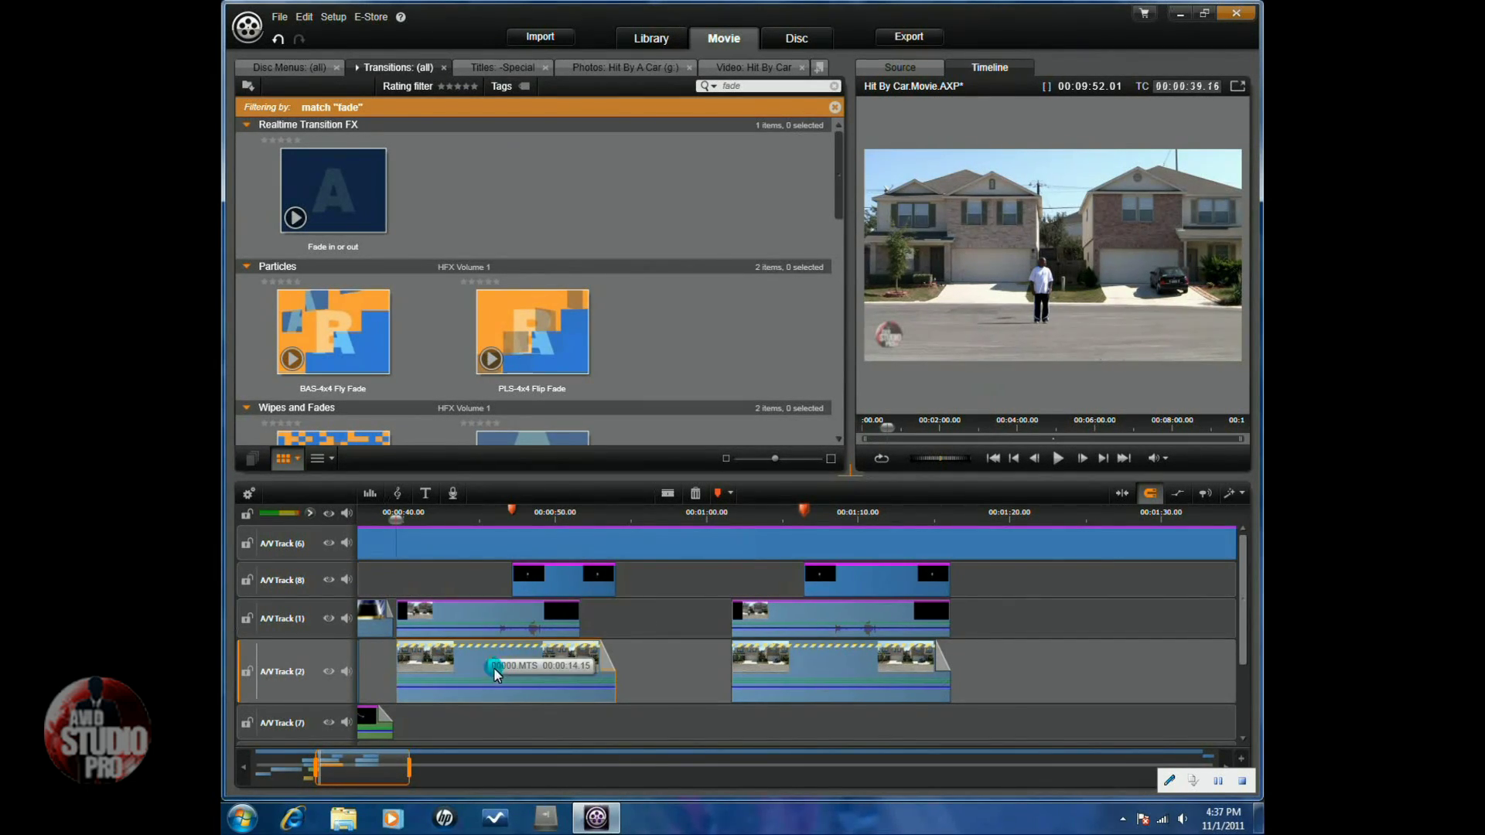
pyautogui.click(454, 668)
pyautogui.rightClick(495, 665)
pyautogui.click(571, 496)
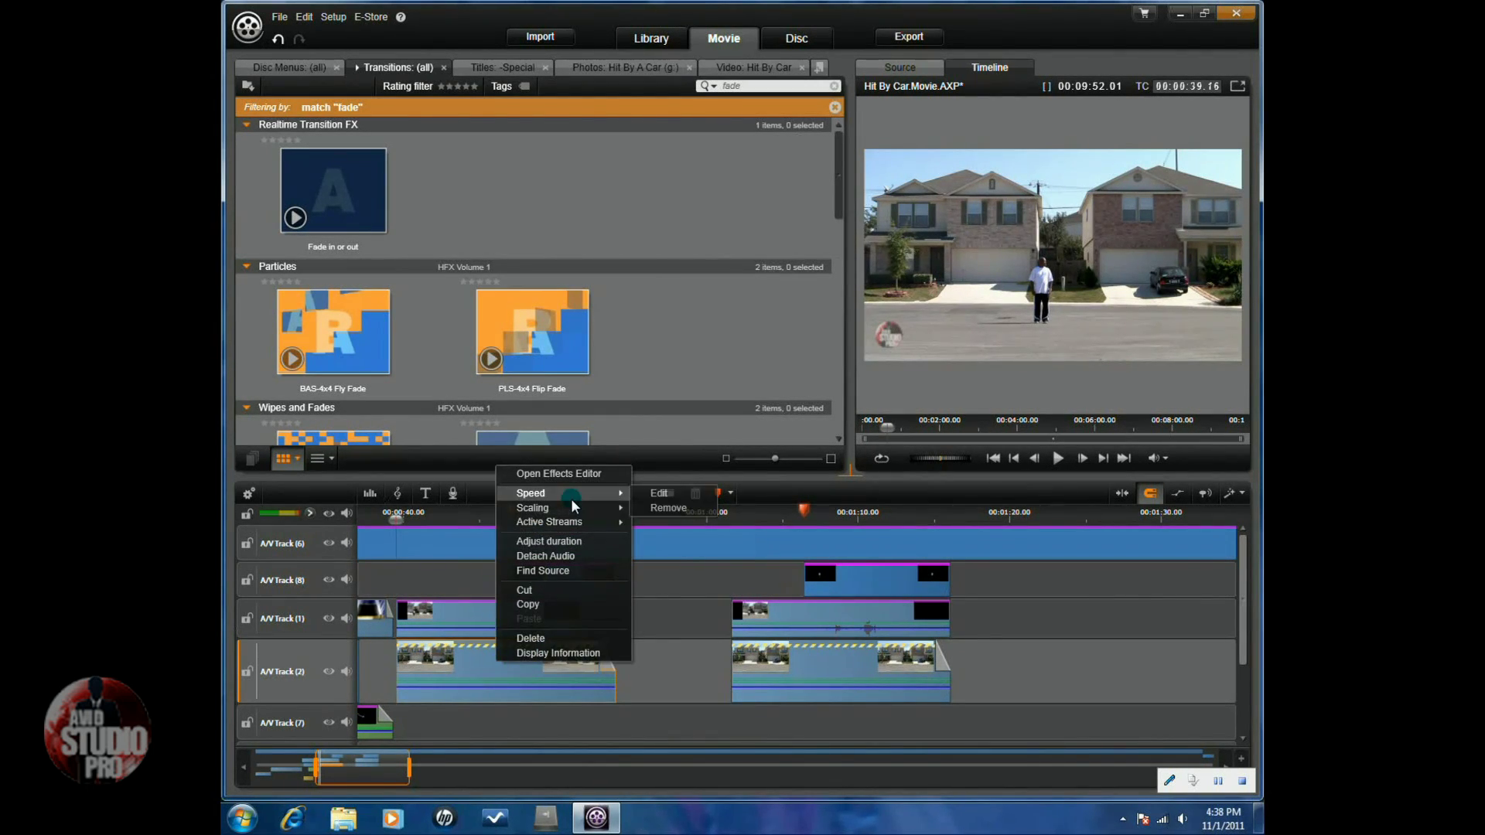
pyautogui.click(659, 494)
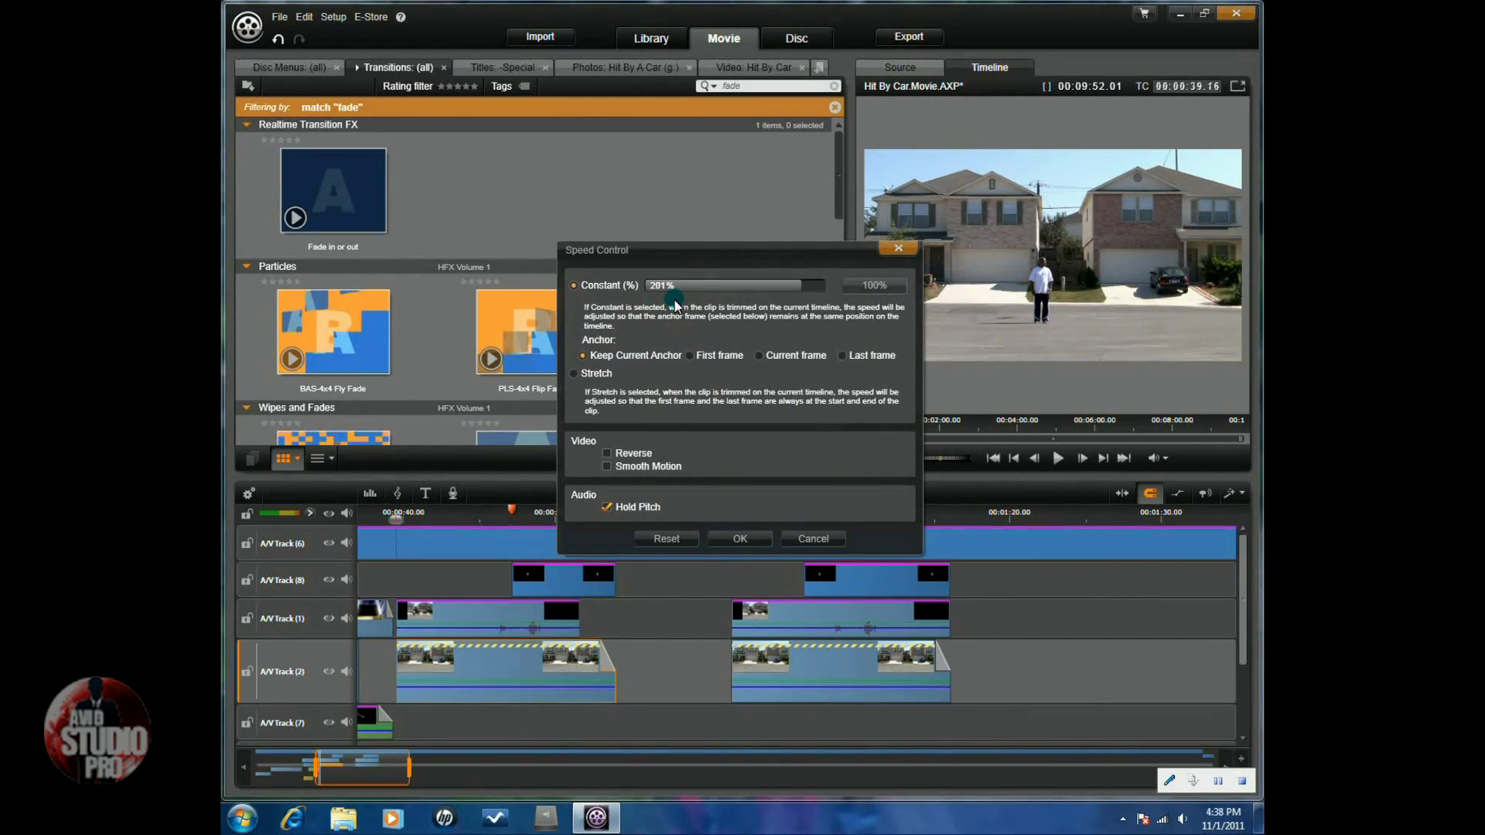
pyautogui.click(812, 538)
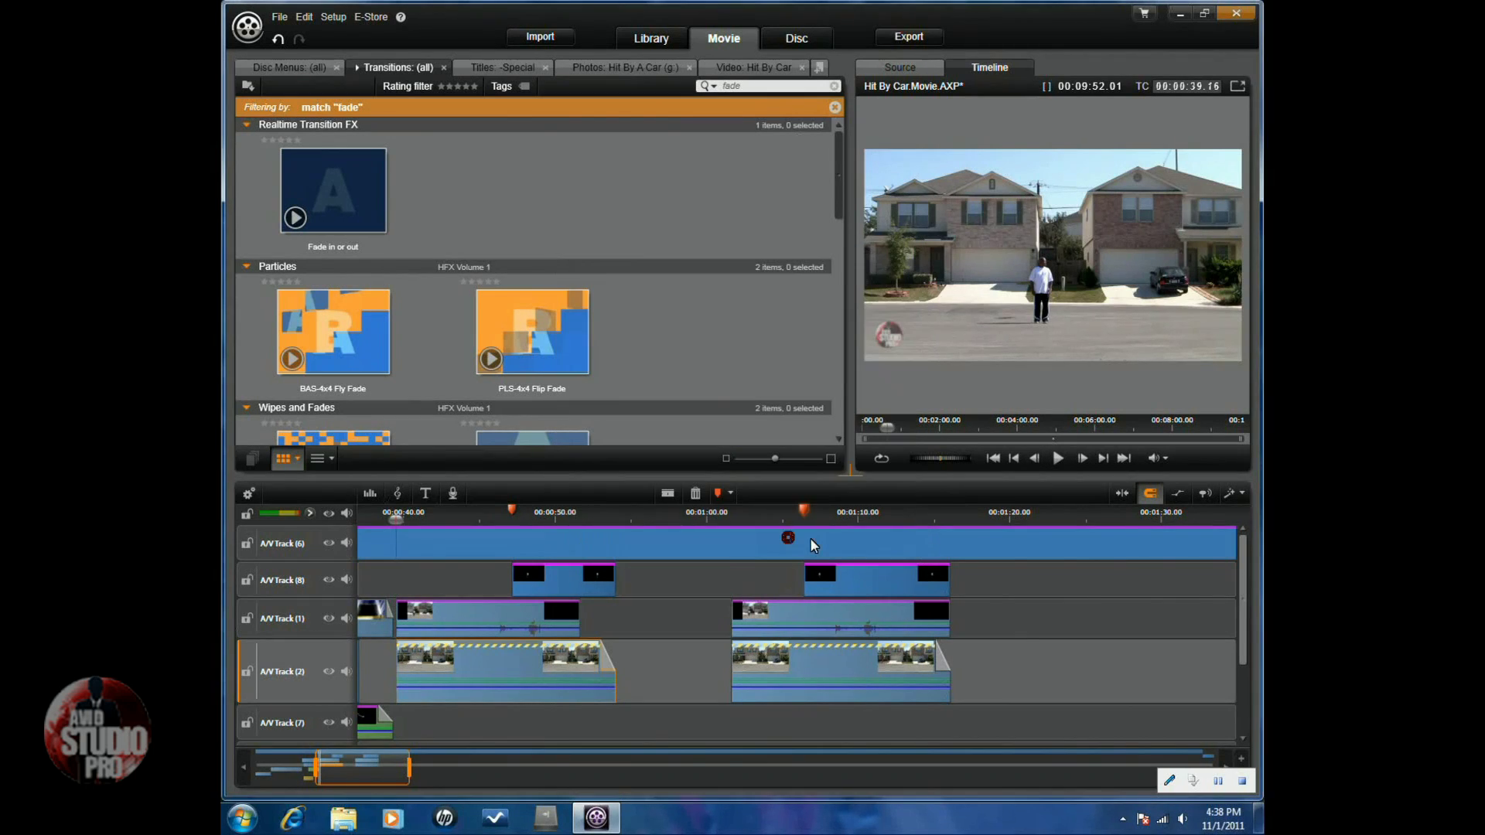
pyautogui.click(495, 619)
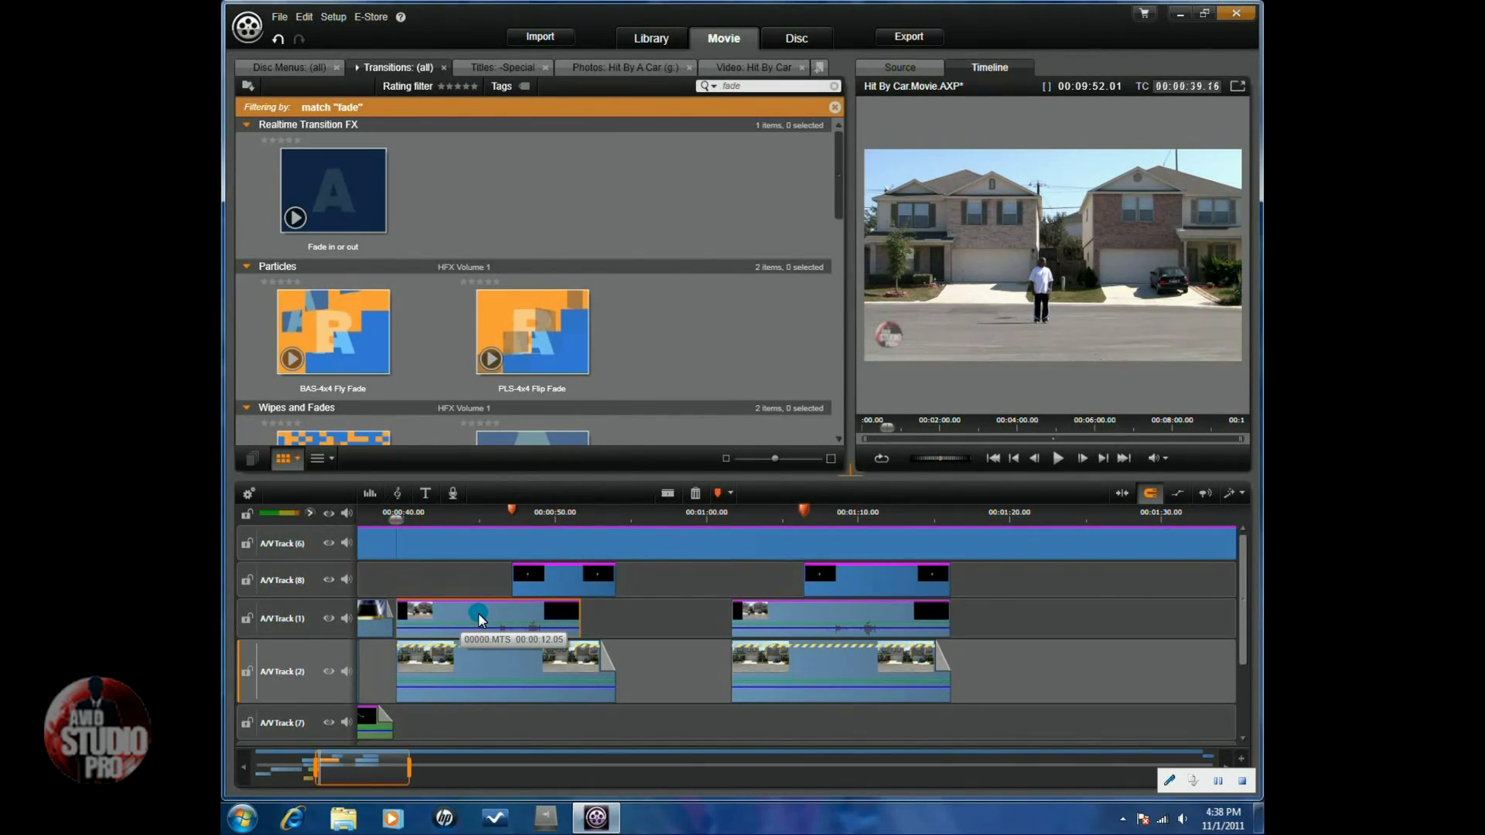
pyautogui.rightClick(478, 614)
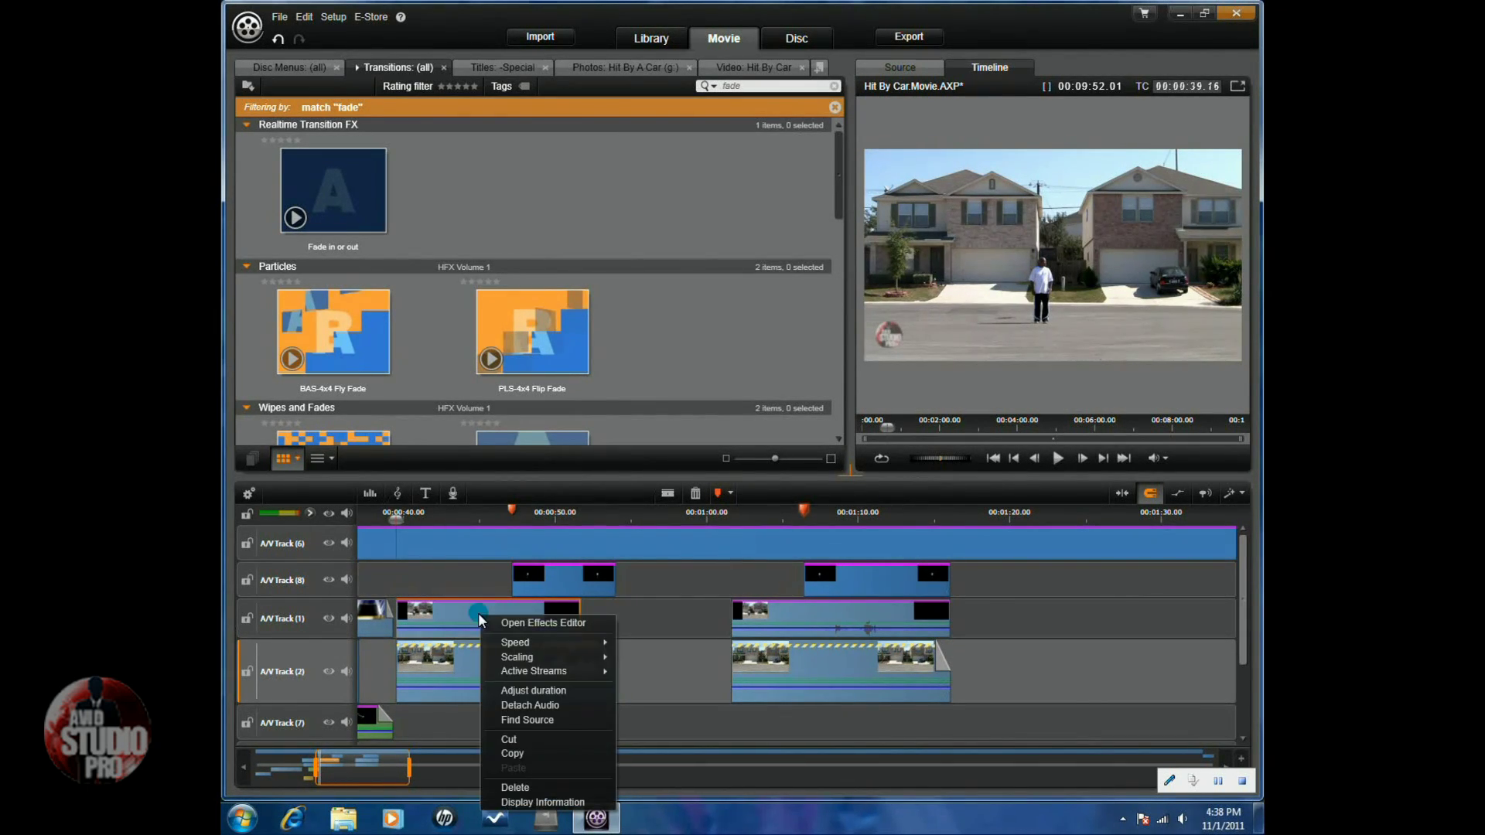
# - Open the upper clip in the effects editor, trying and then removing a MultiShape Crop effect
pyautogui.click(520, 624)
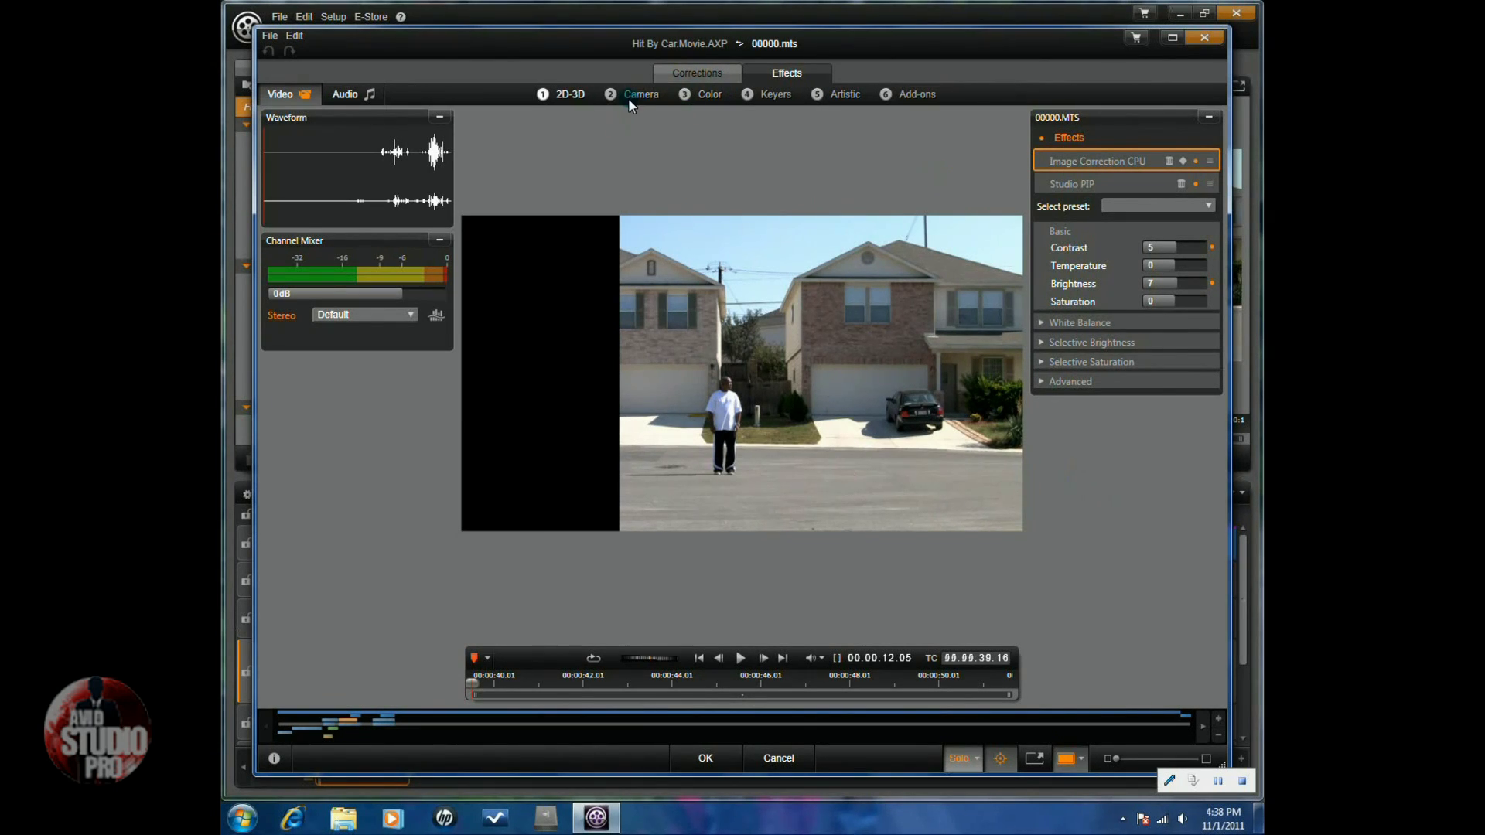
pyautogui.click(569, 96)
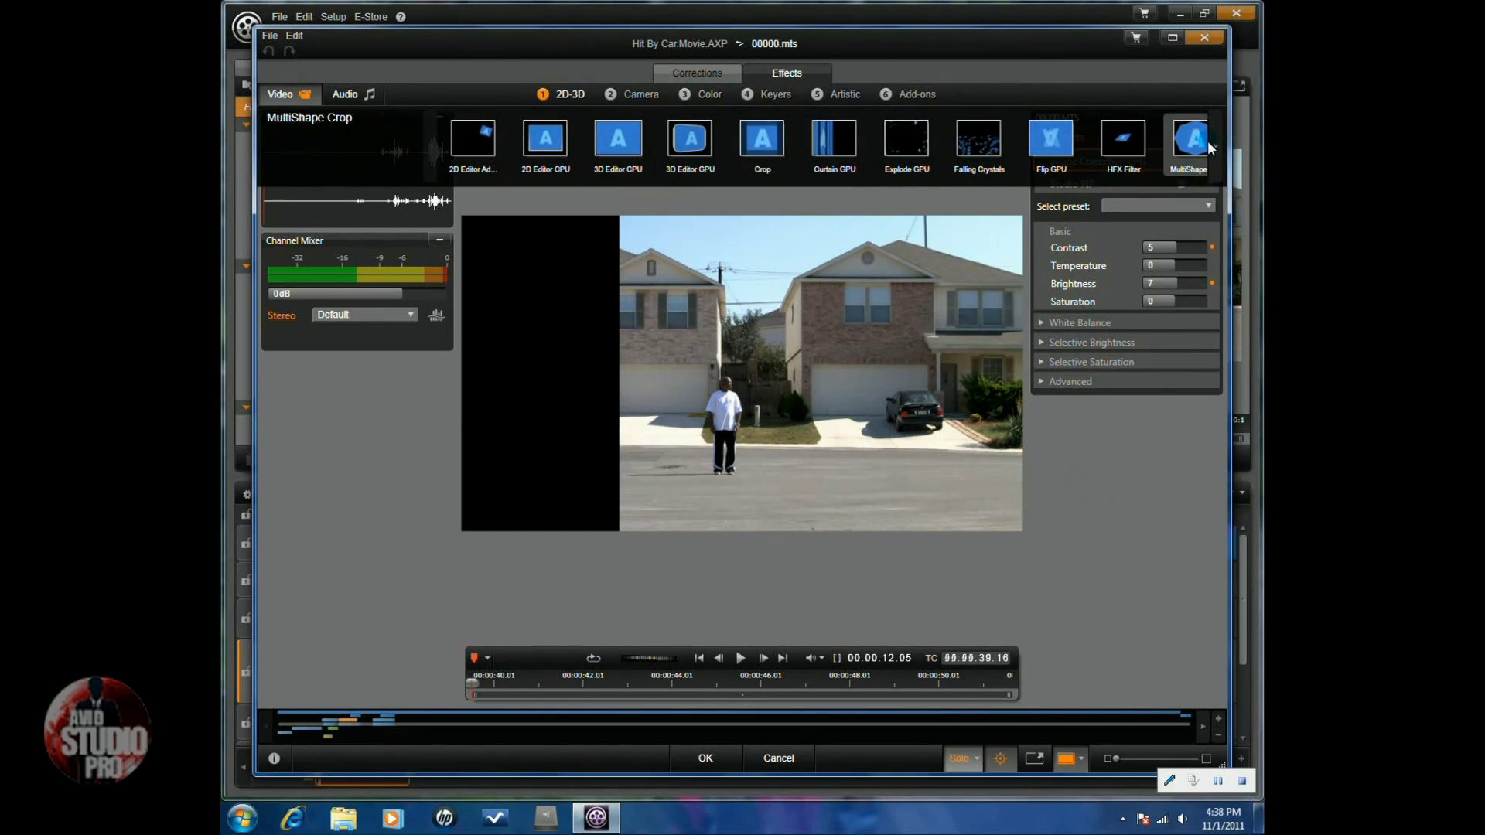
pyautogui.click(1214, 146)
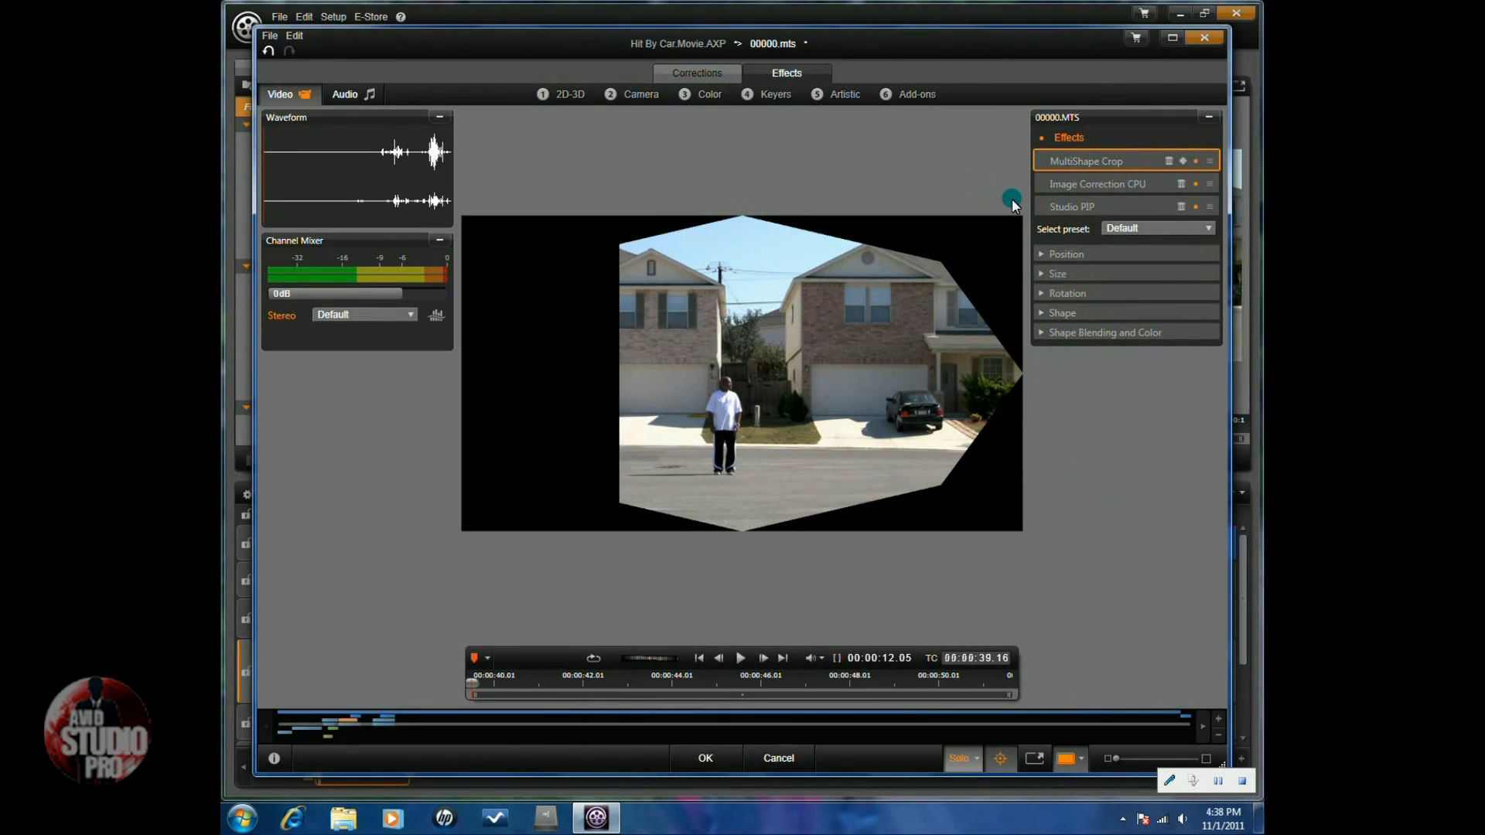
pyautogui.click(1167, 160)
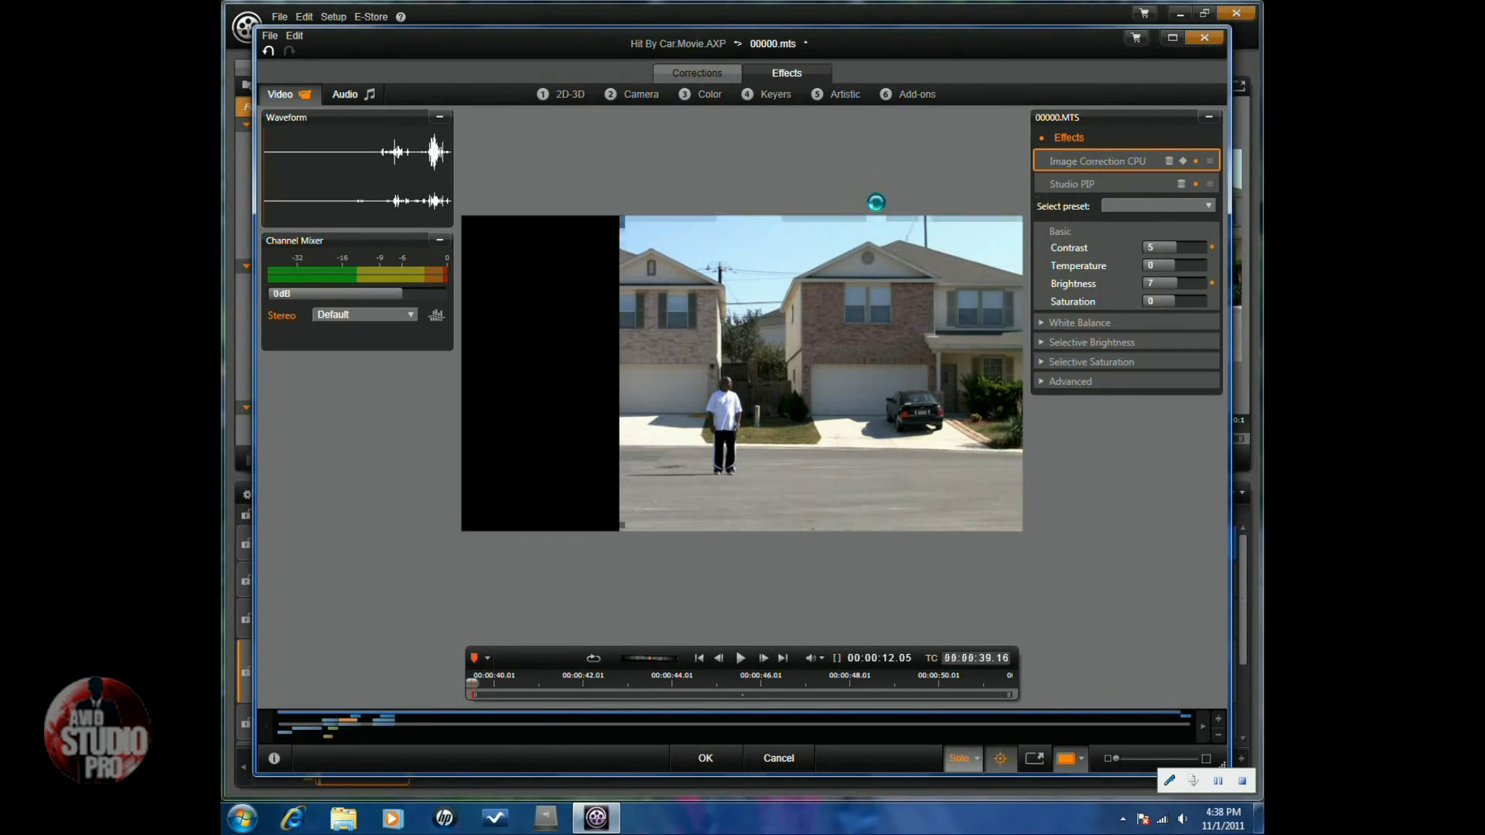
# - Apply Studio PIP with No Preset and crop the clip's left side to 28.7
pyautogui.click(568, 93)
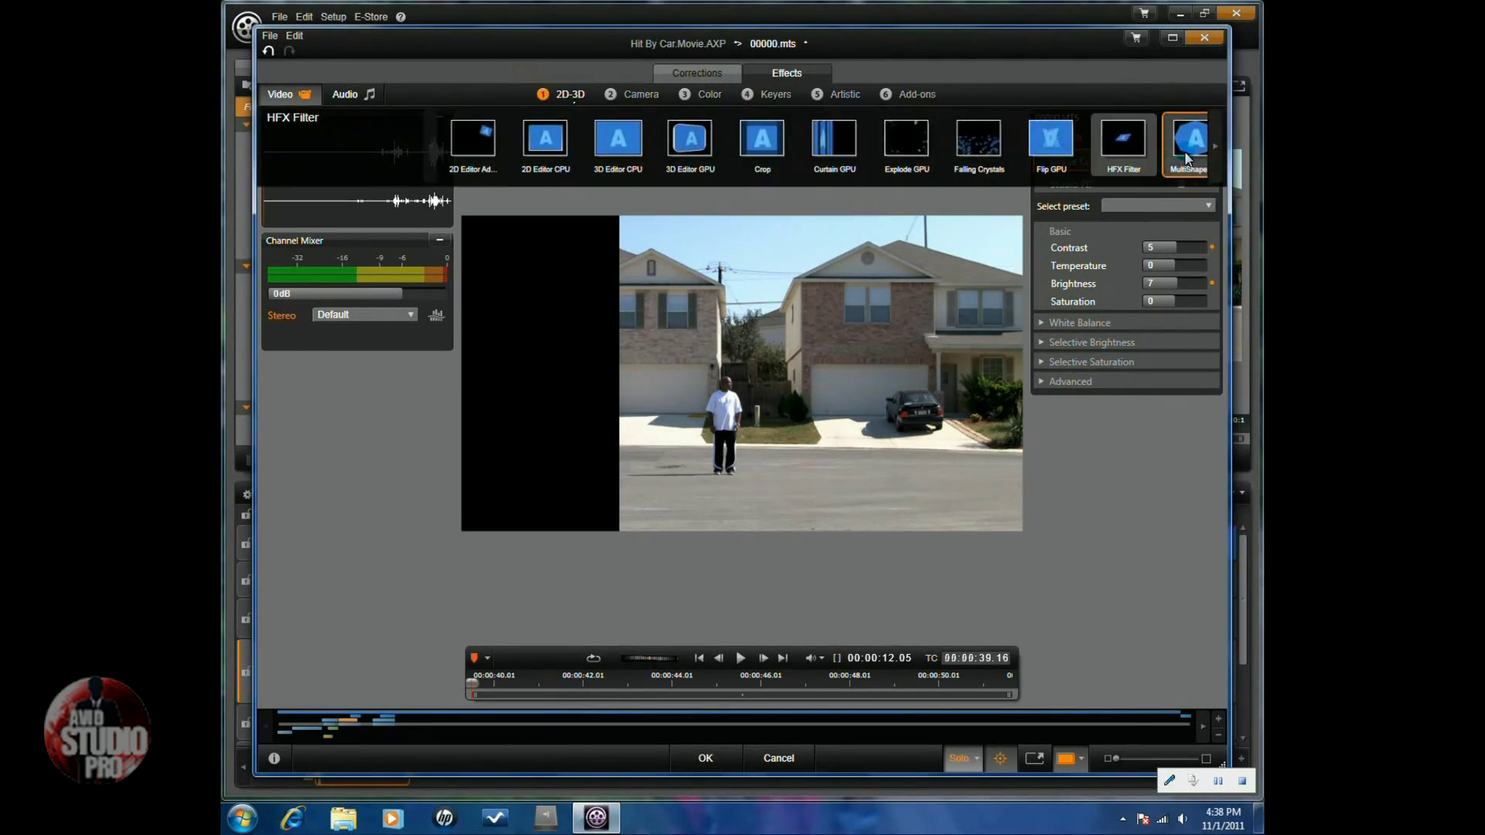
pyautogui.click(1216, 146)
pyautogui.click(1215, 144)
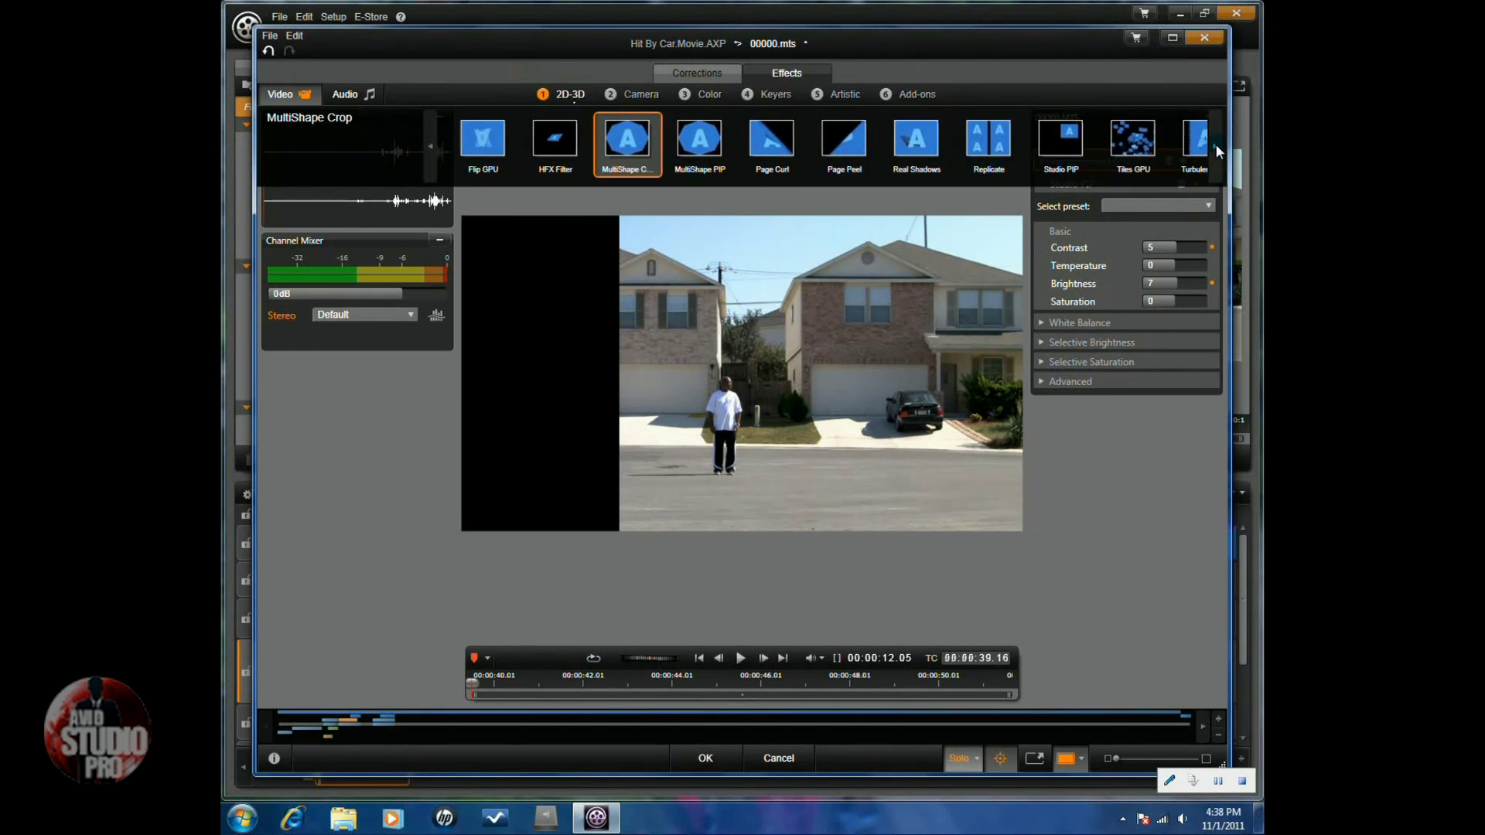
pyautogui.click(1052, 143)
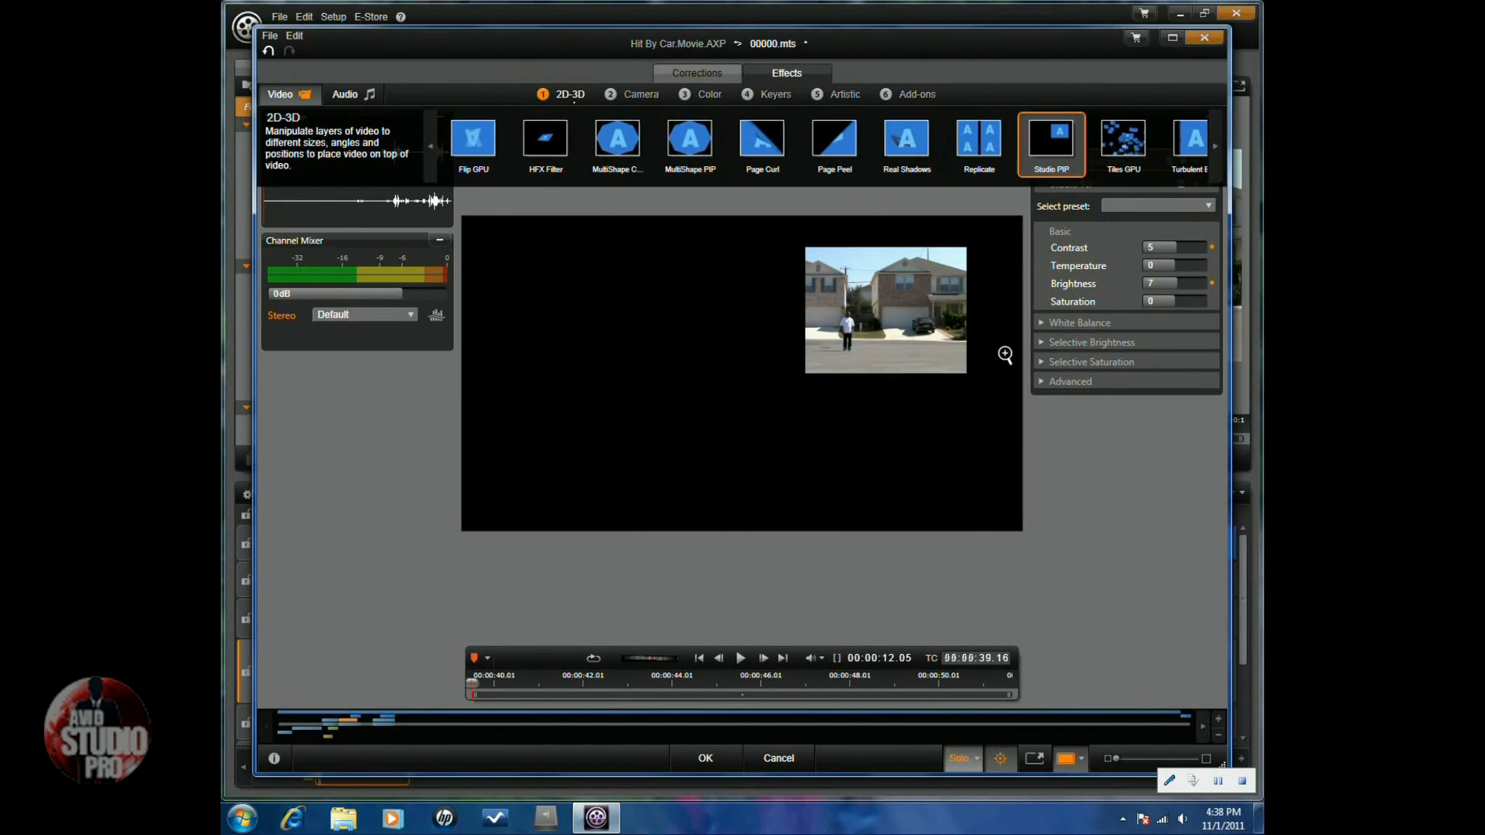
pyautogui.click(1210, 228)
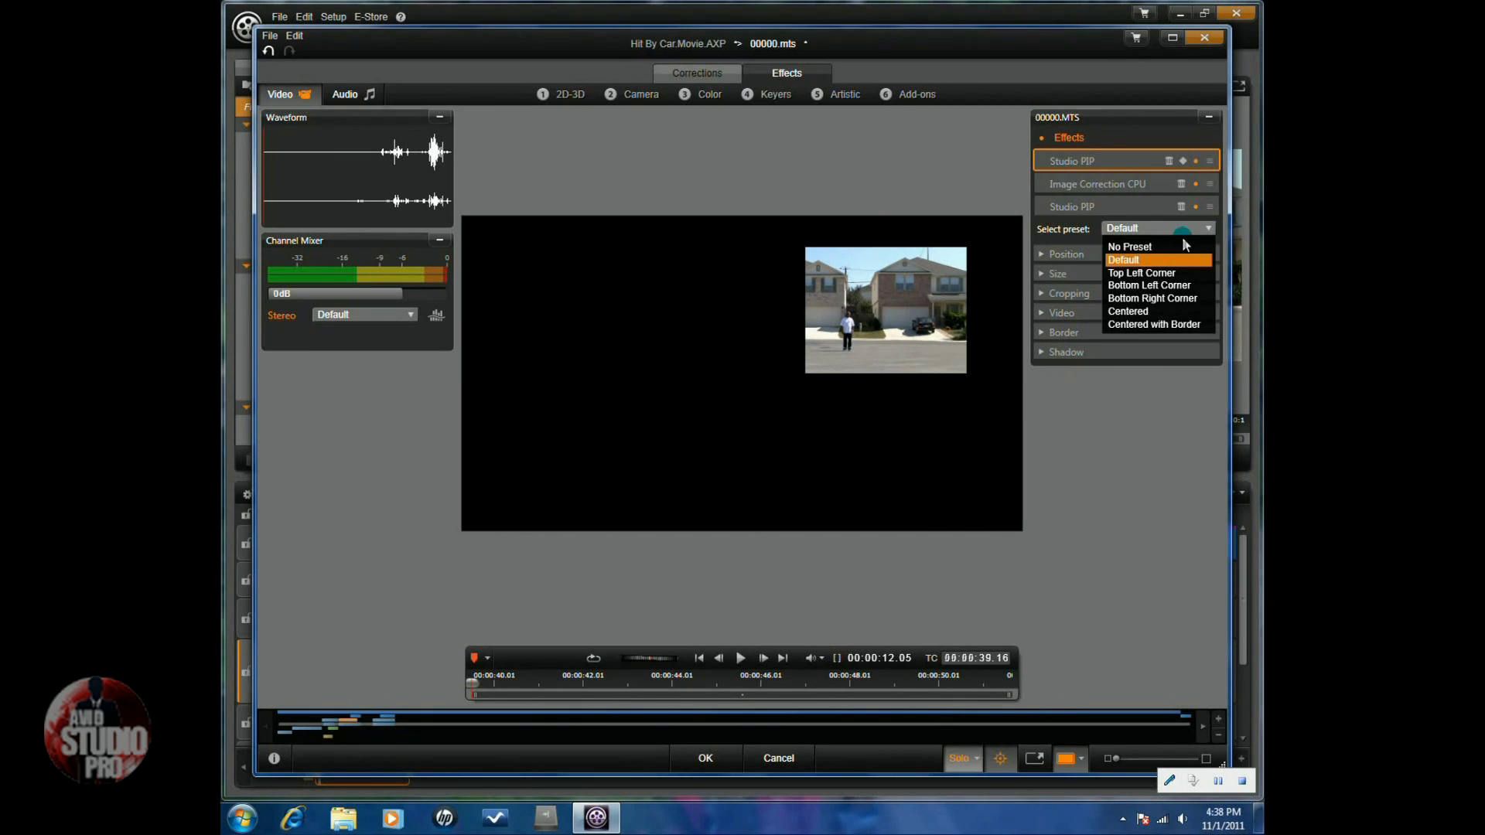
pyautogui.click(1149, 247)
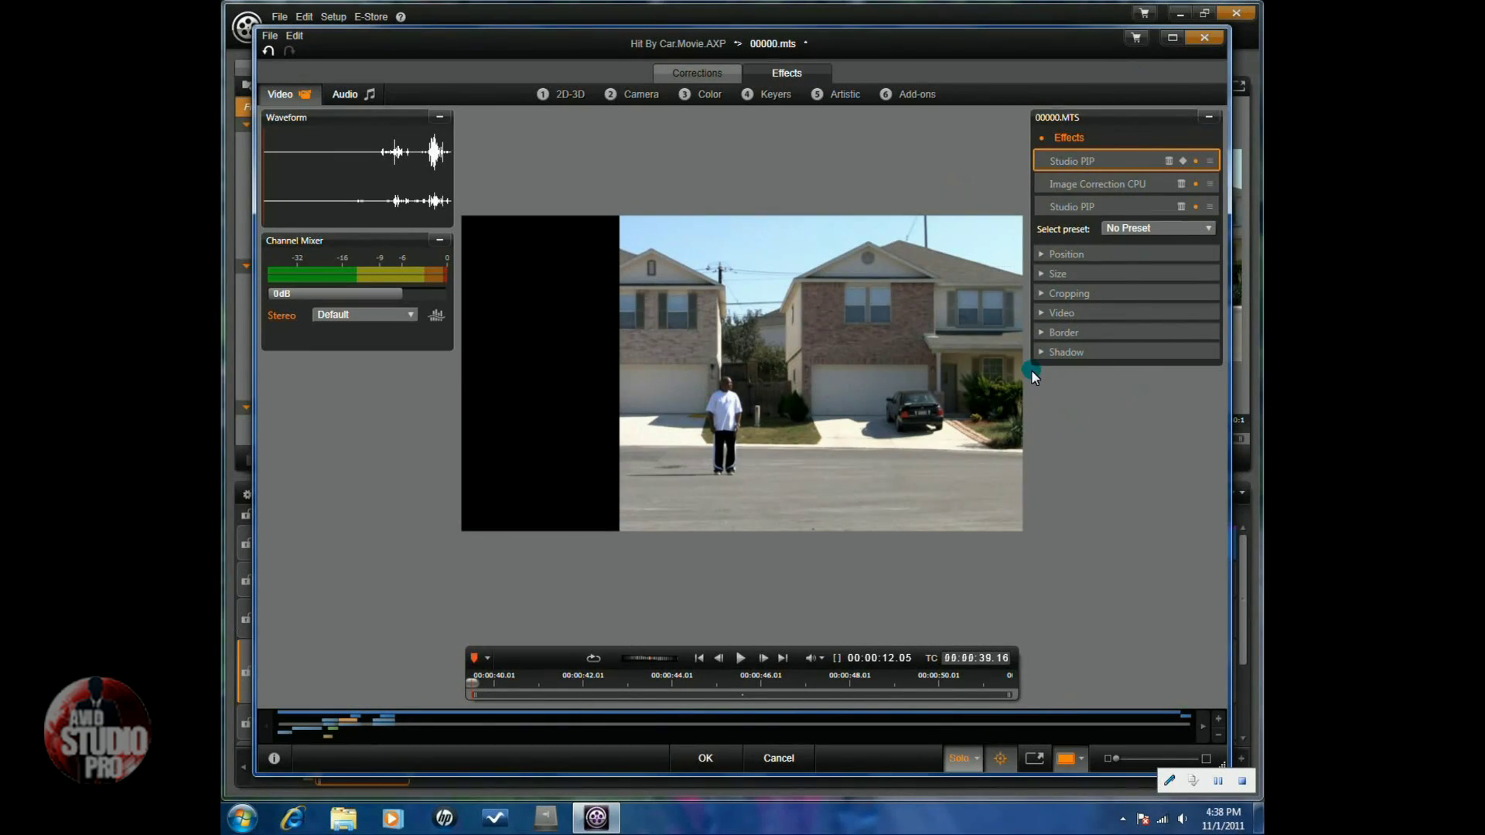
pyautogui.click(1042, 293)
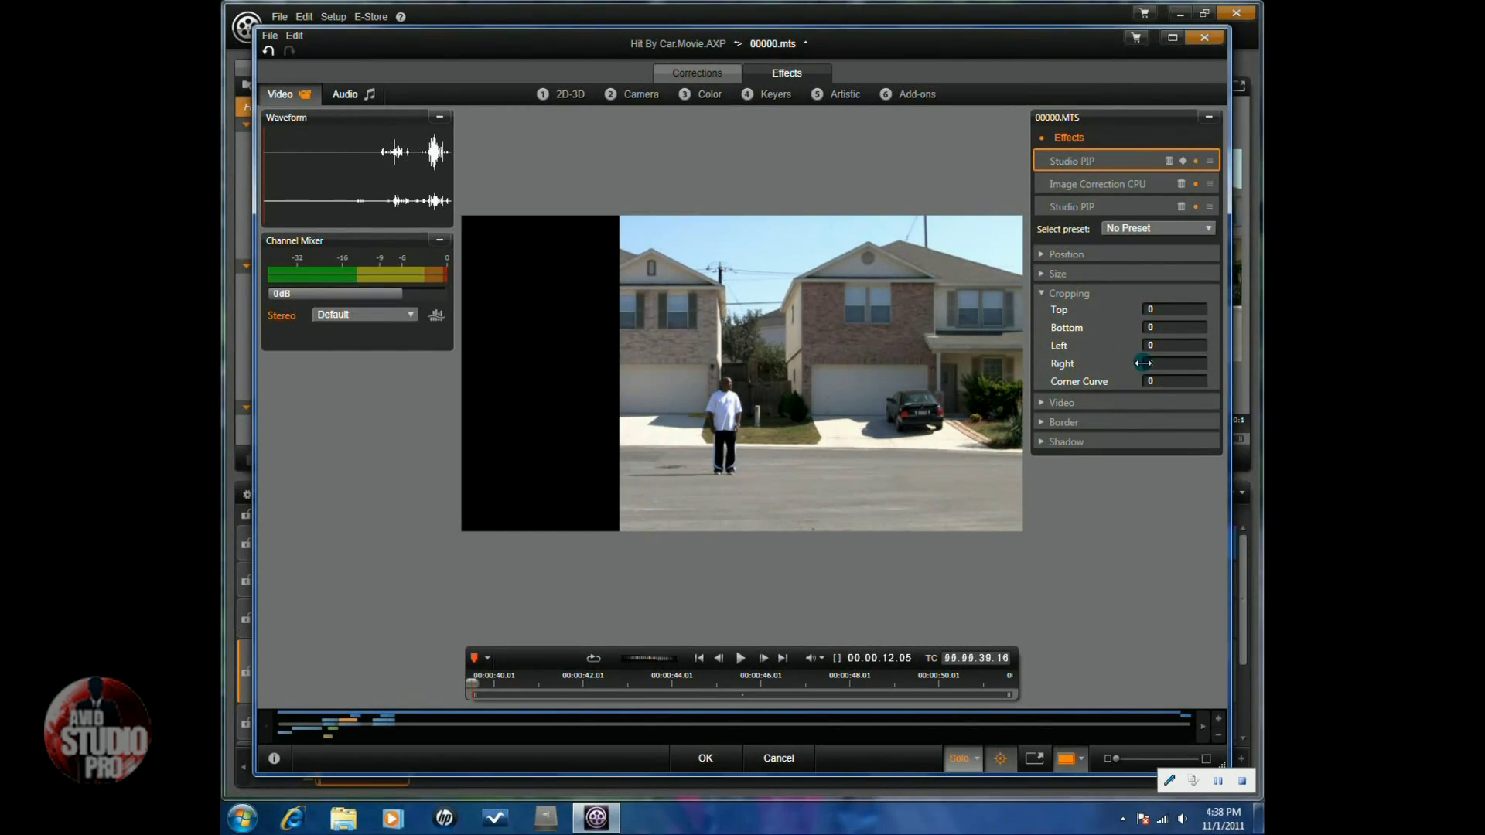
pyautogui.moveTo(1126, 346); pyautogui.dragTo(1184, 341)
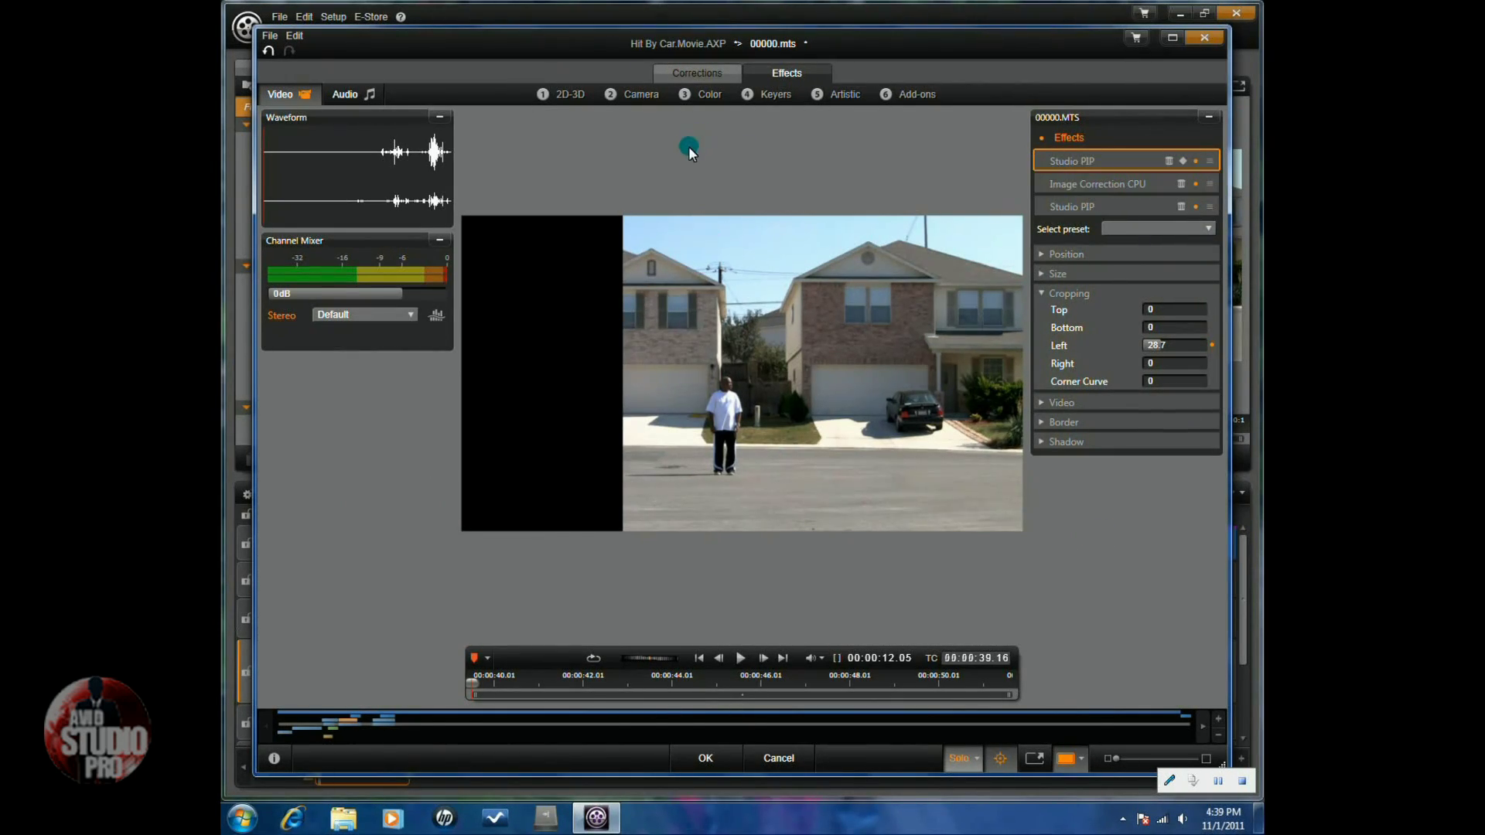
pyautogui.click(710, 95)
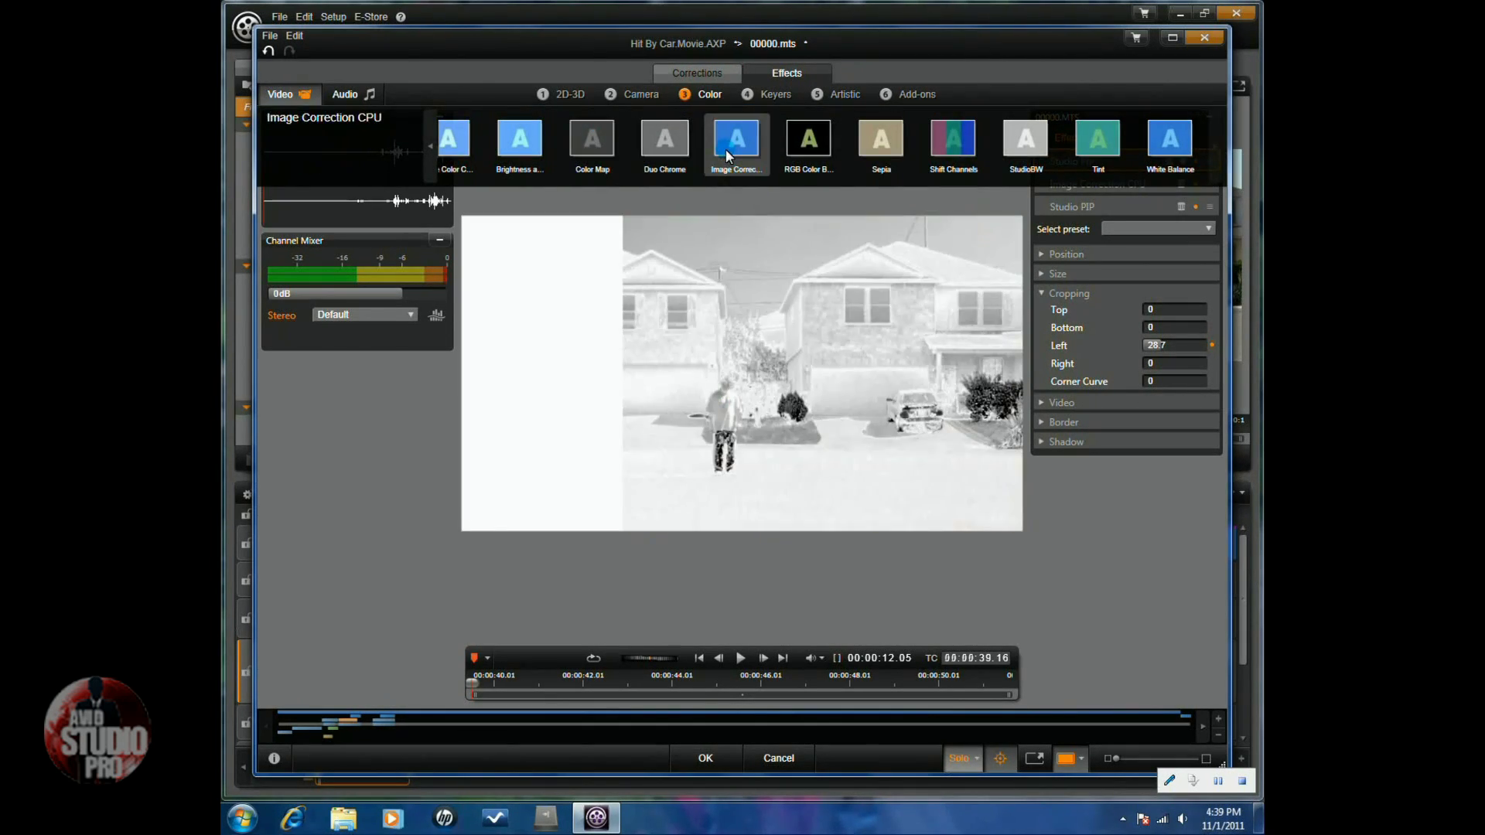
# - Add an Image Correction CPU effect to 00000.mts and view the clip solo in the preview
pyautogui.moveTo(727, 157); pyautogui.dragTo(758, 383)
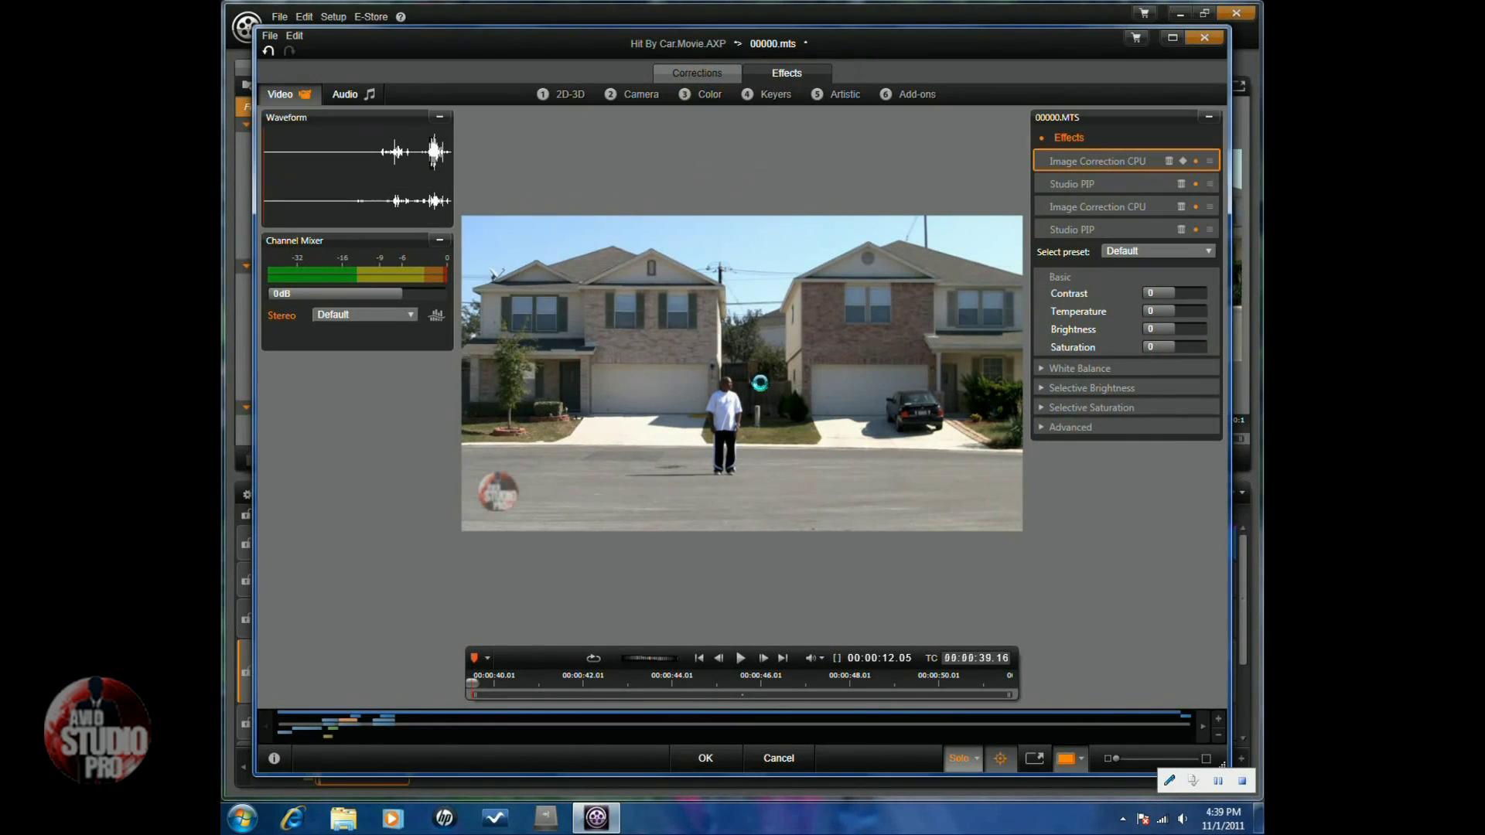
pyautogui.click(975, 760)
pyautogui.click(986, 791)
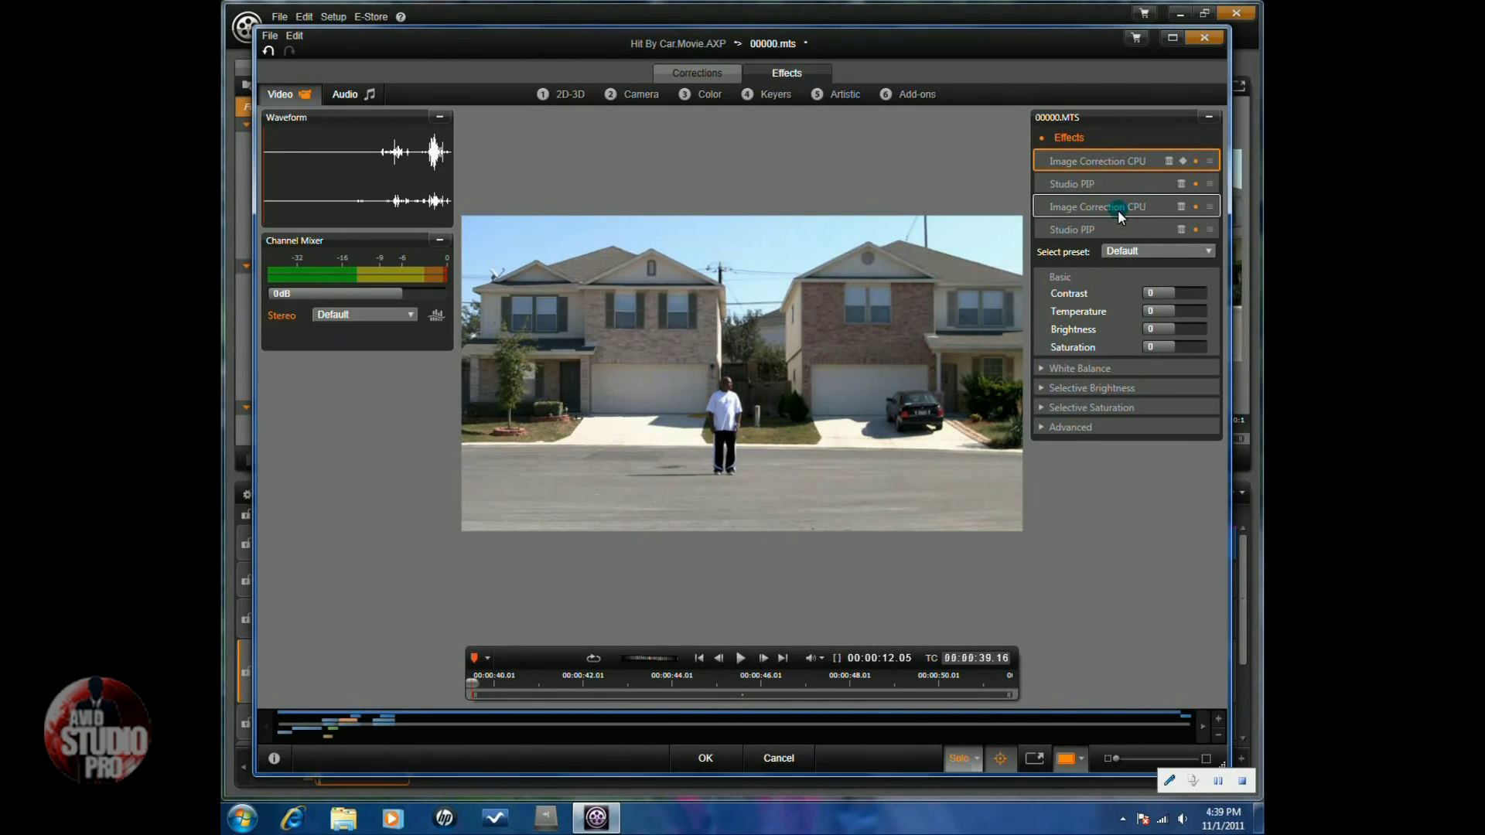
# - Set the second Image Correction CPU's Contrast to 5 and Brightness to 7
pyautogui.click(1120, 213)
pyautogui.click(1156, 292)
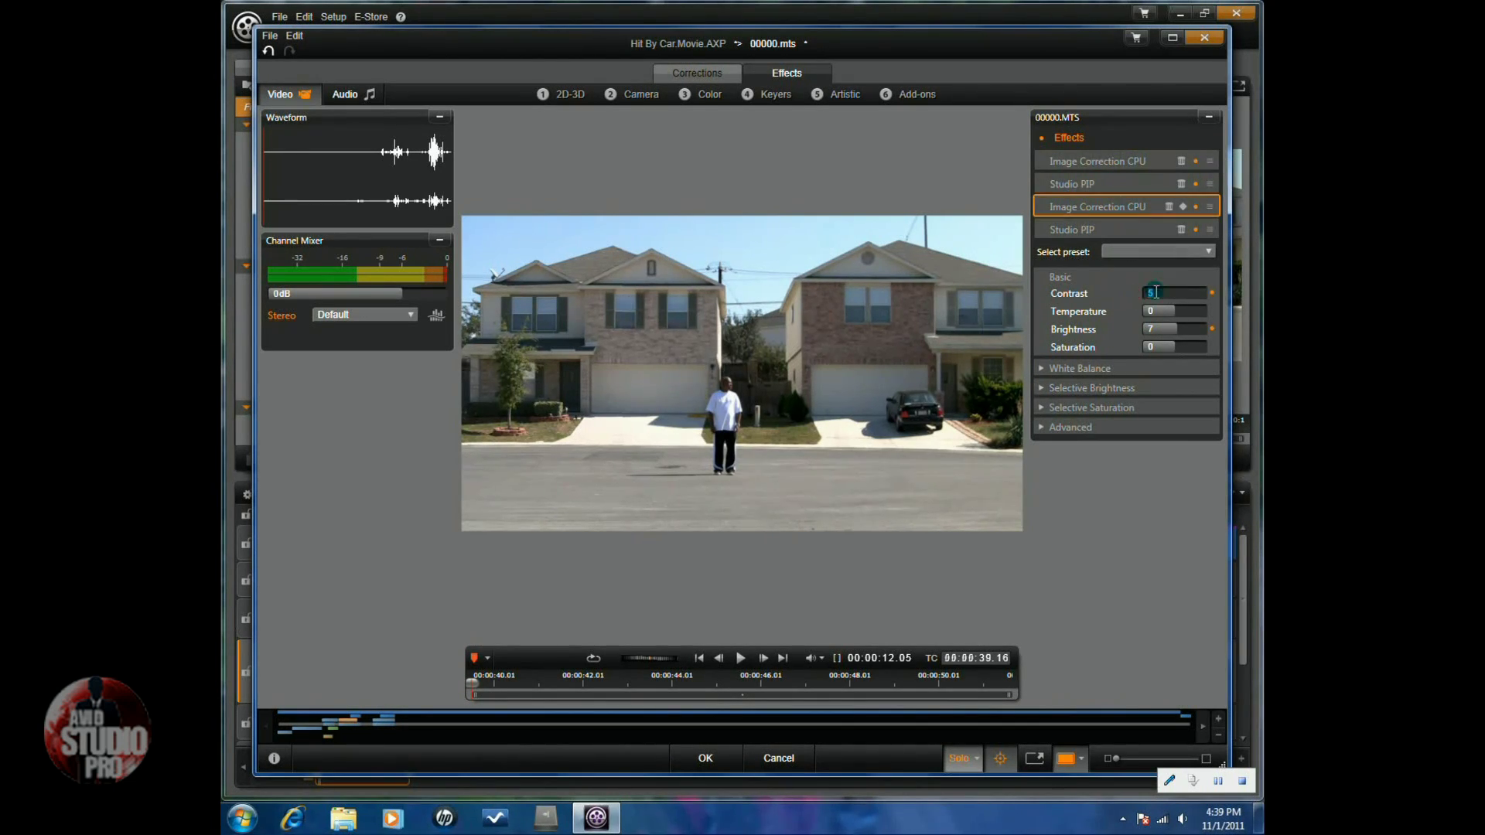
pyautogui.write('0')
pyautogui.click(1160, 328)
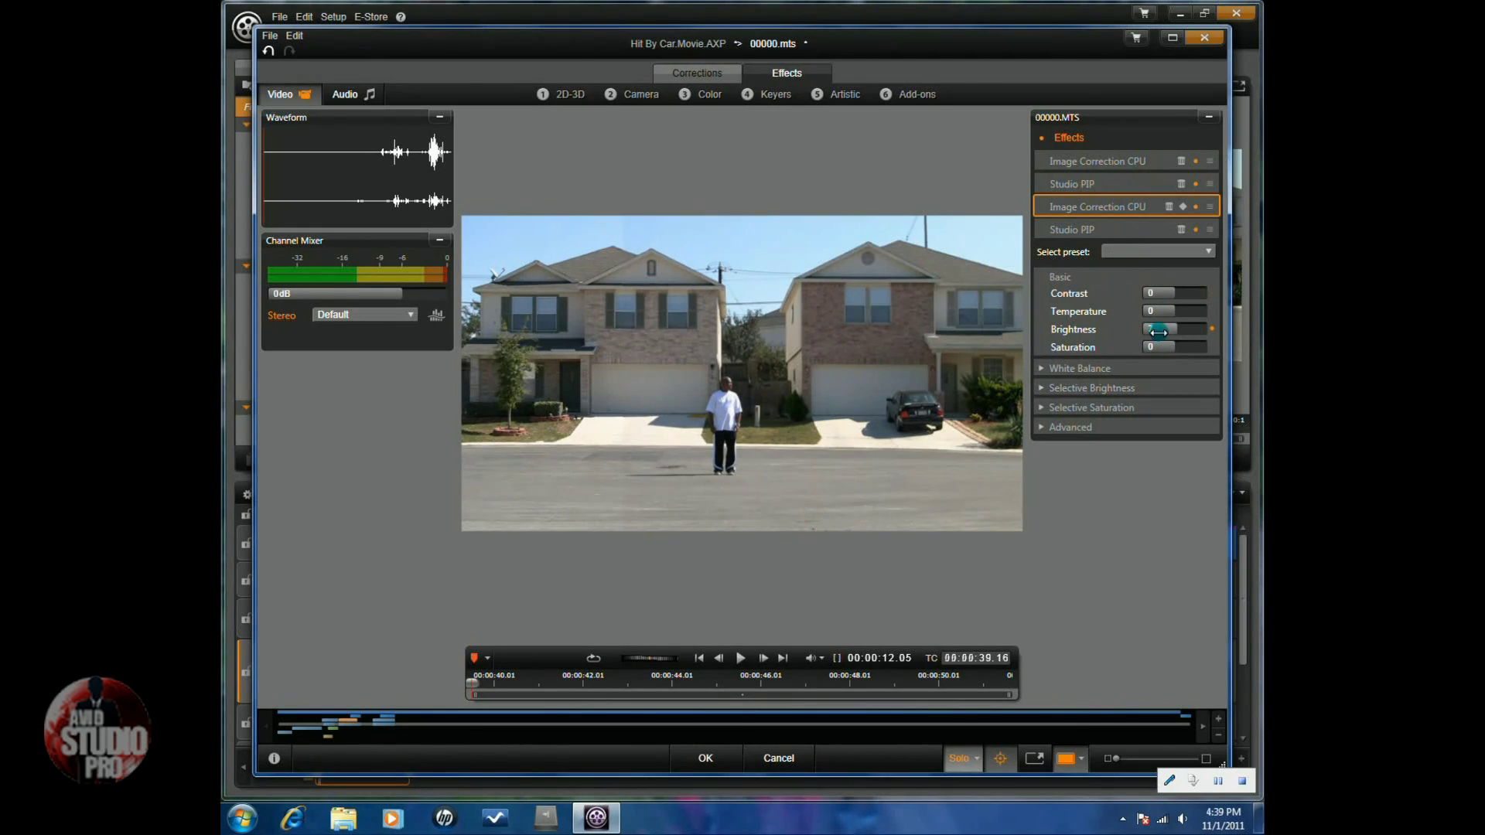
pyautogui.write('0')
pyautogui.click(1167, 347)
pyautogui.click(1159, 294)
pyautogui.write('5')
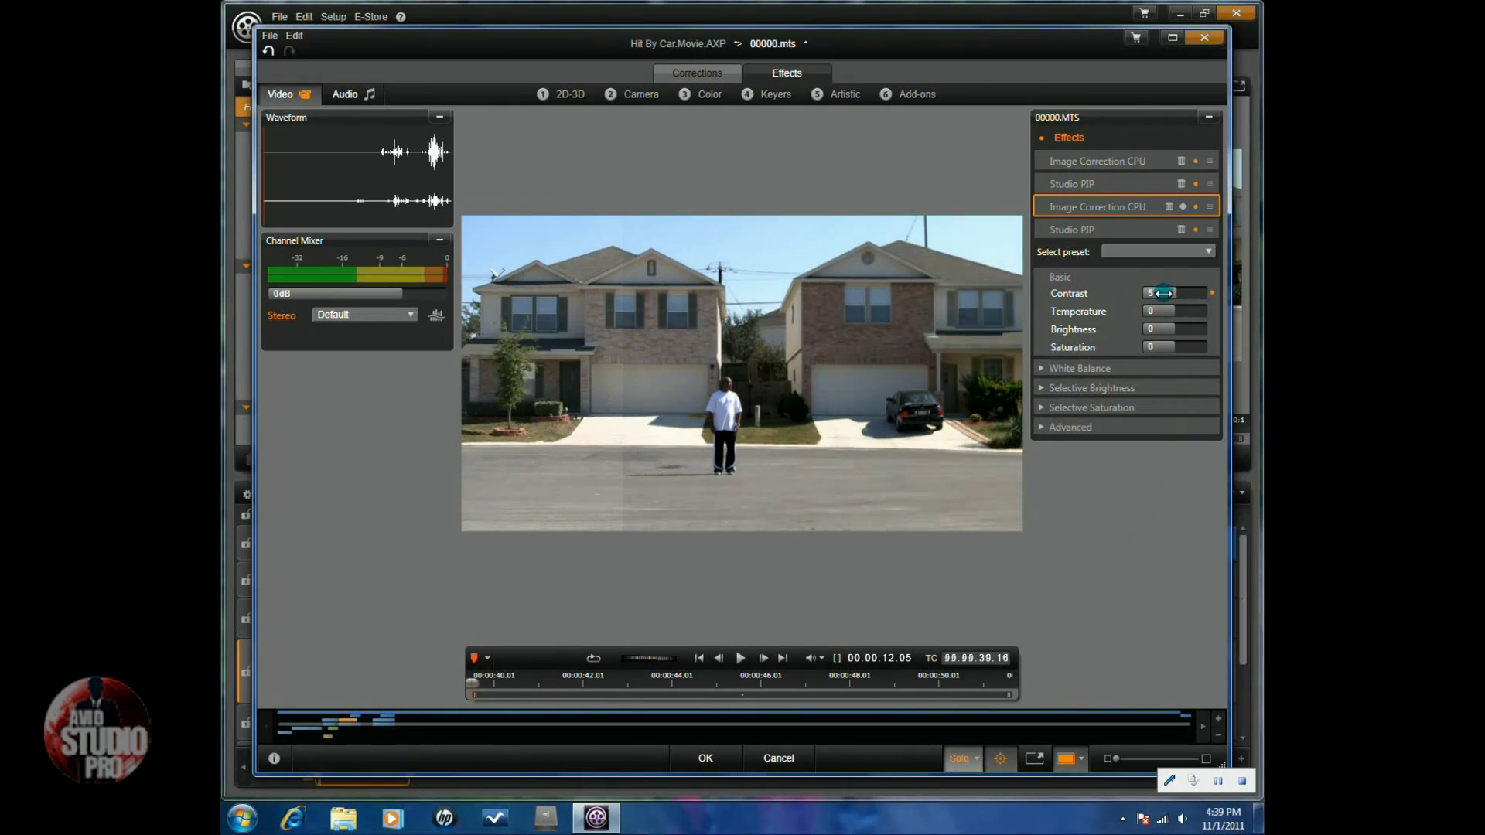
pyautogui.click(1160, 330)
pyautogui.write('7')
pyautogui.press('Return')
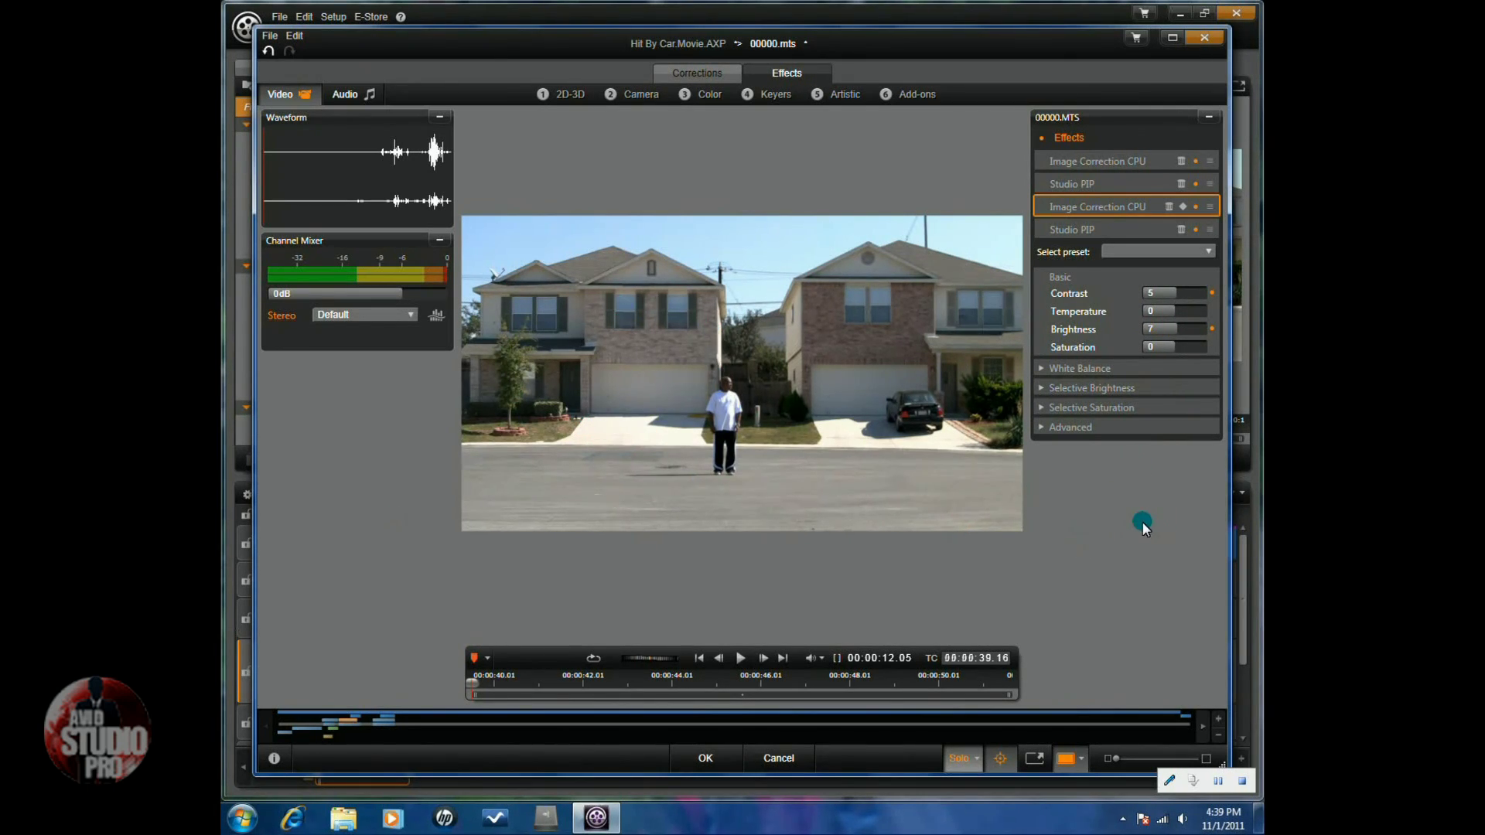
pyautogui.click(1066, 232)
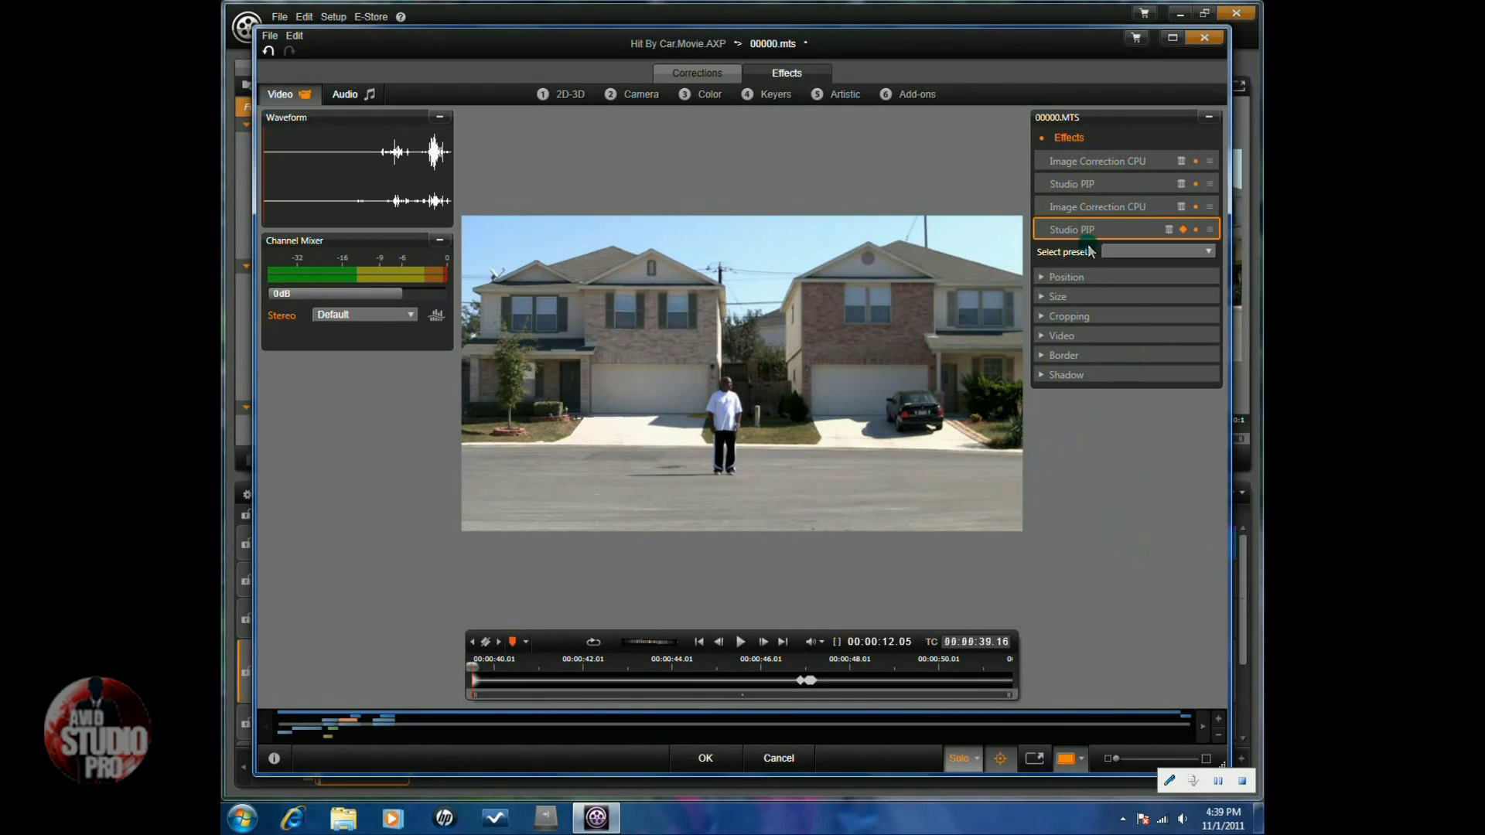
# - Expand the upper Studio PIP's cropping and step the preview to 00:00:47.03, where the car enters
pyautogui.click(1083, 161)
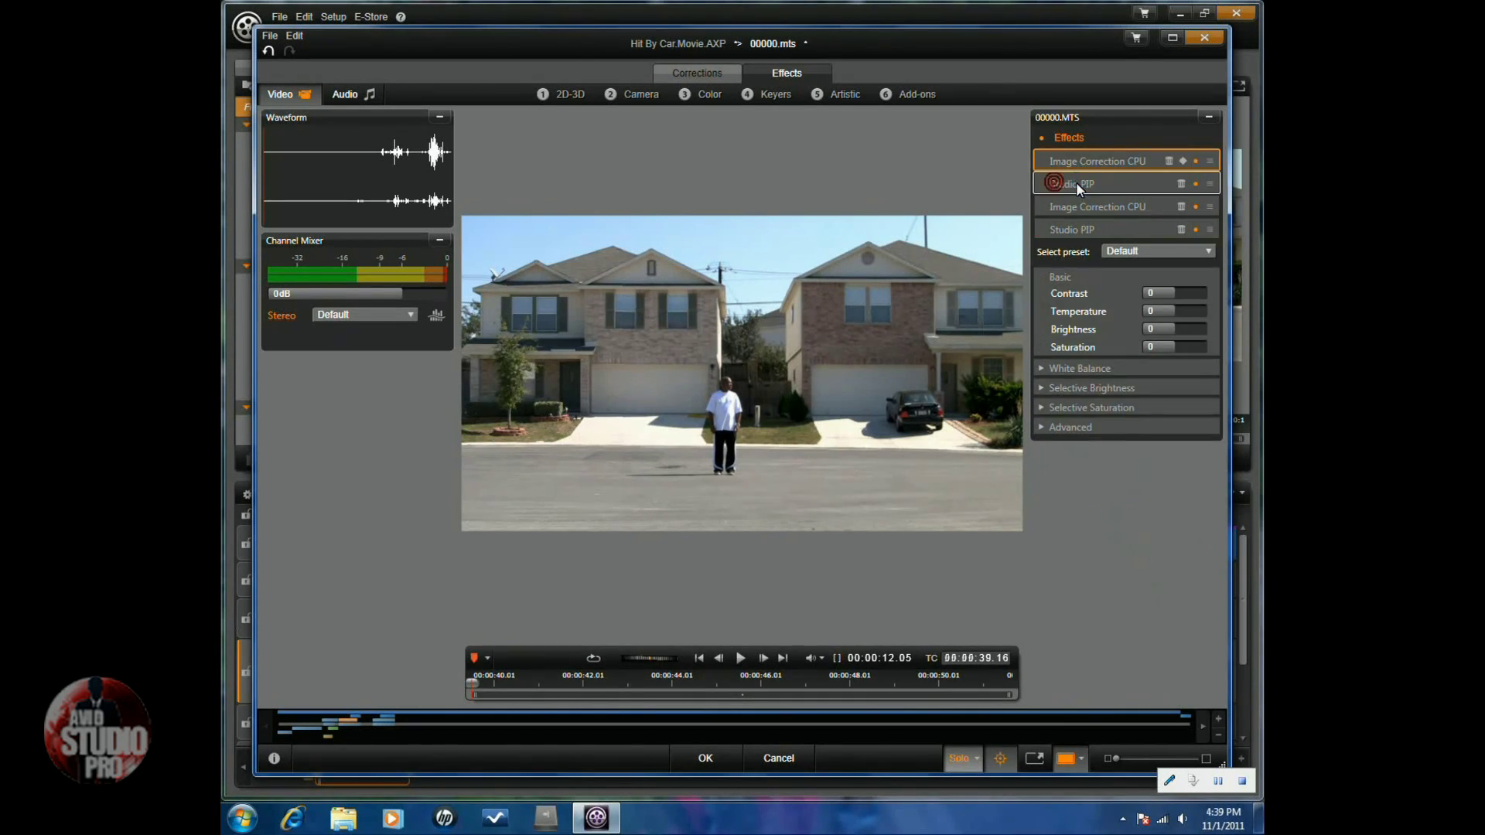
pyautogui.click(1076, 183)
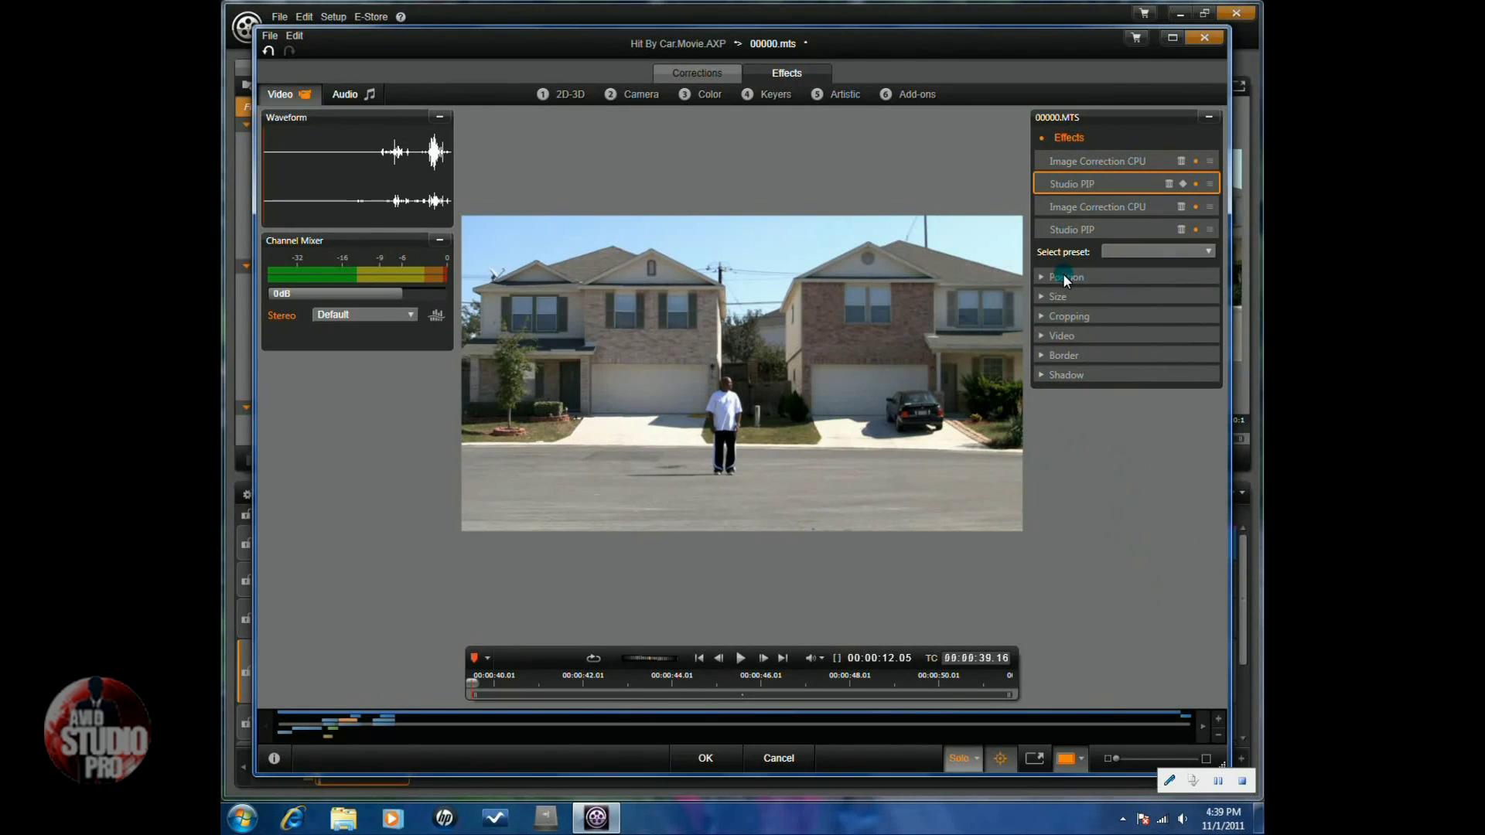
pyautogui.click(1044, 316)
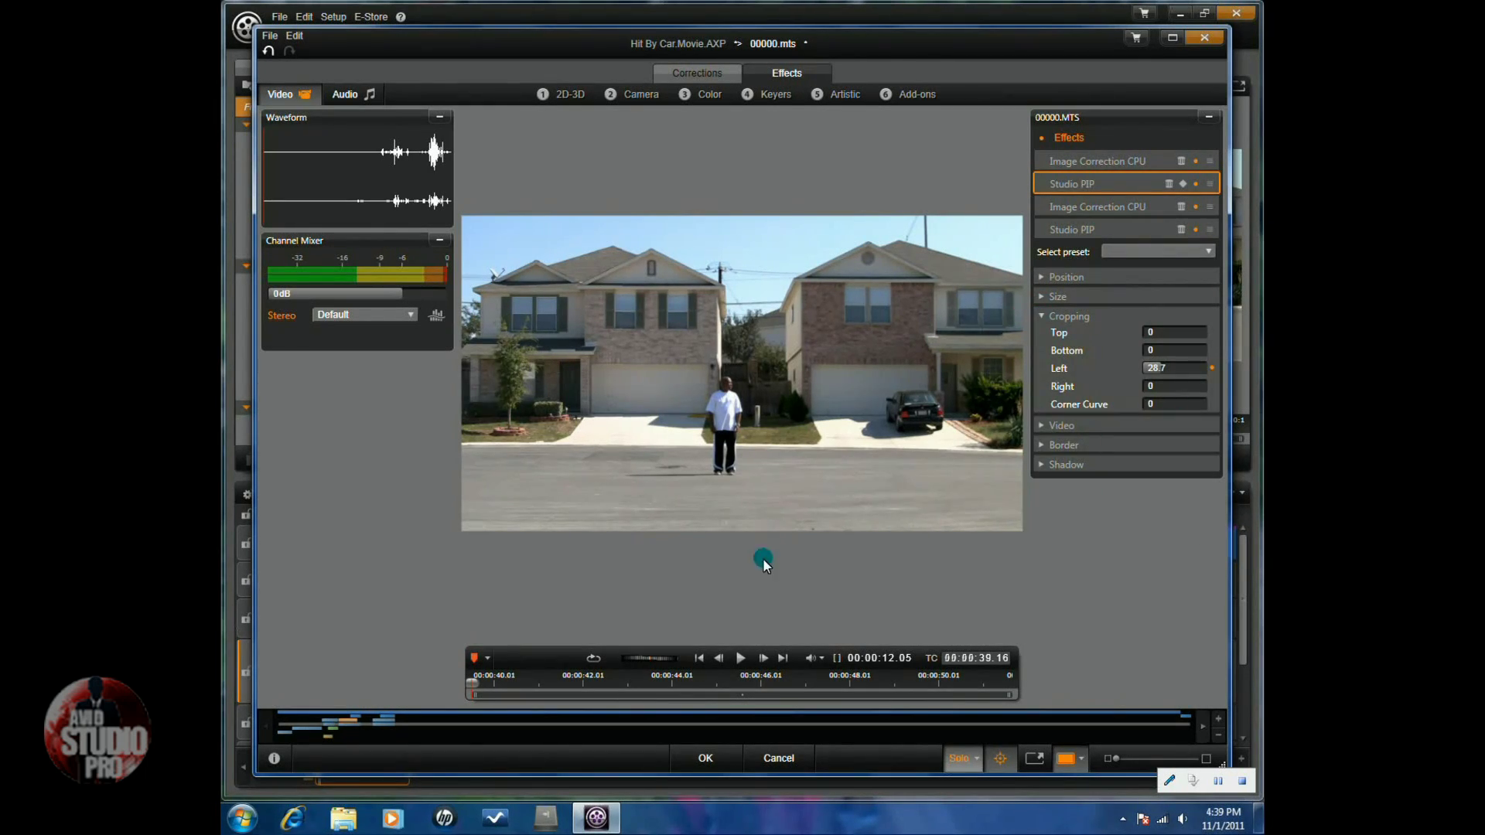
pyautogui.moveTo(476, 682); pyautogui.dragTo(860, 689)
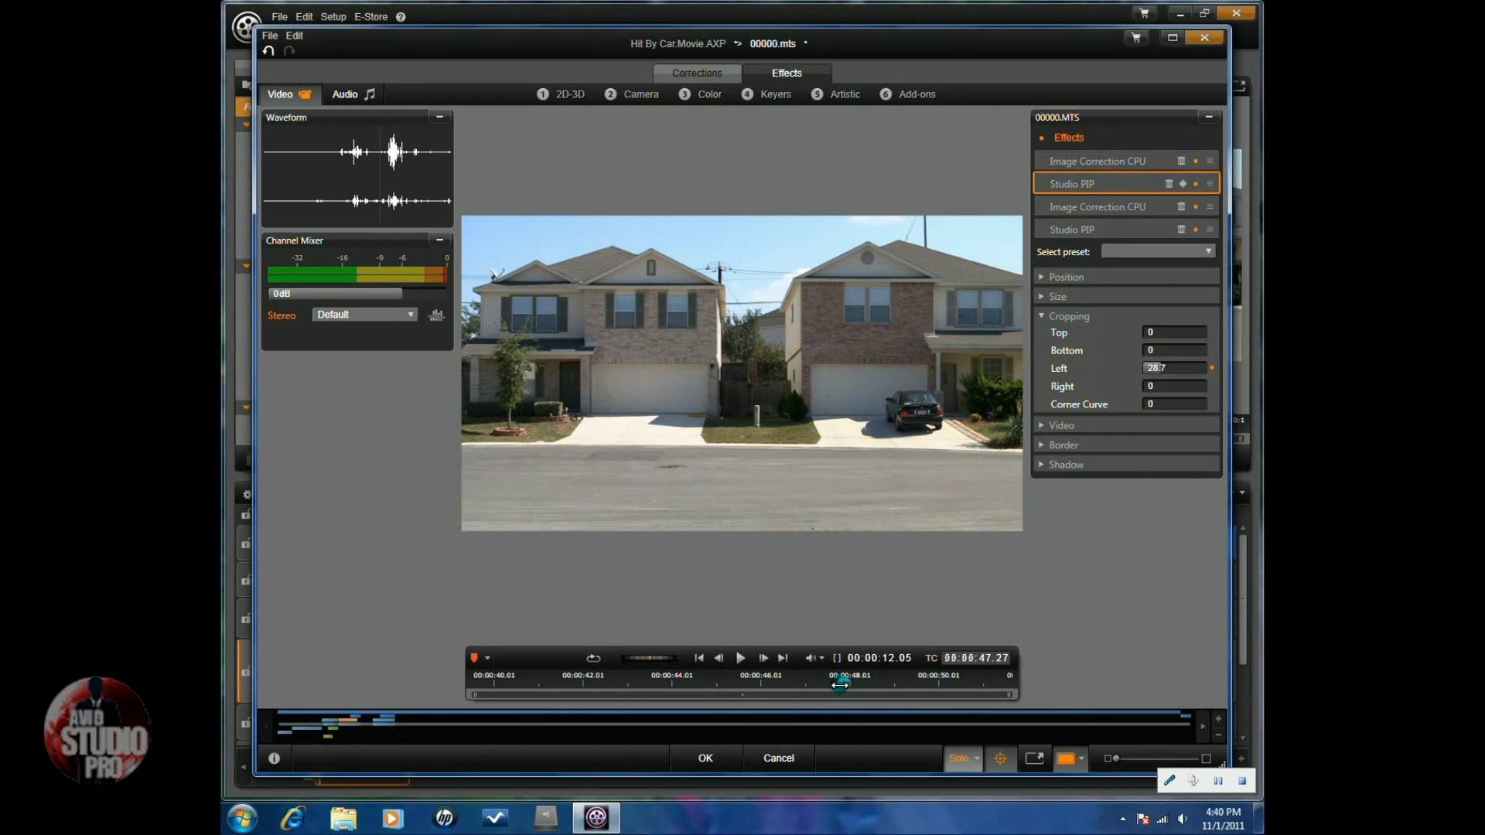
pyautogui.moveTo(842, 686); pyautogui.dragTo(802, 694)
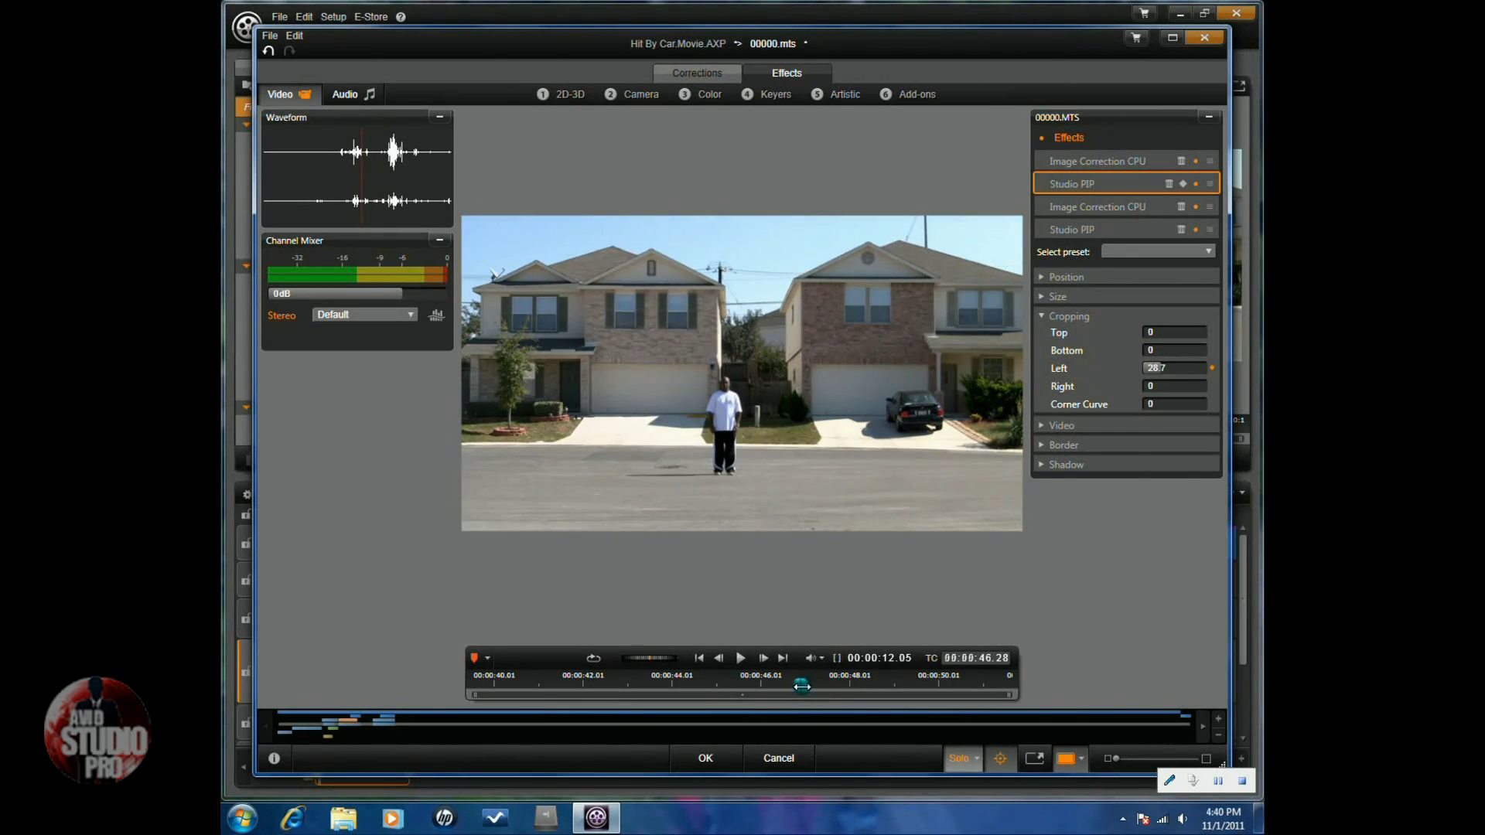
pyautogui.click(764, 659)
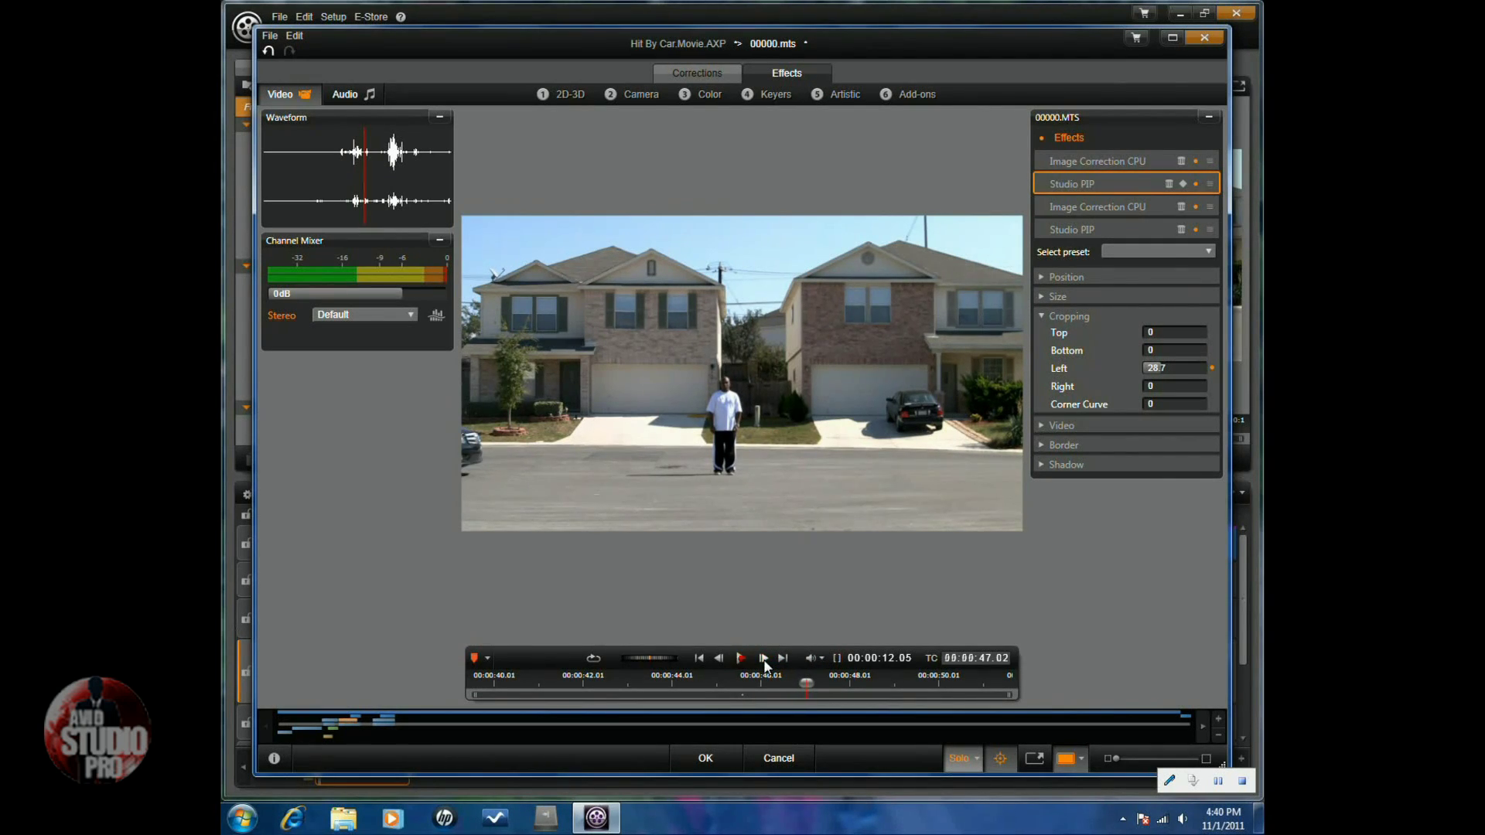
pyautogui.click(763, 659)
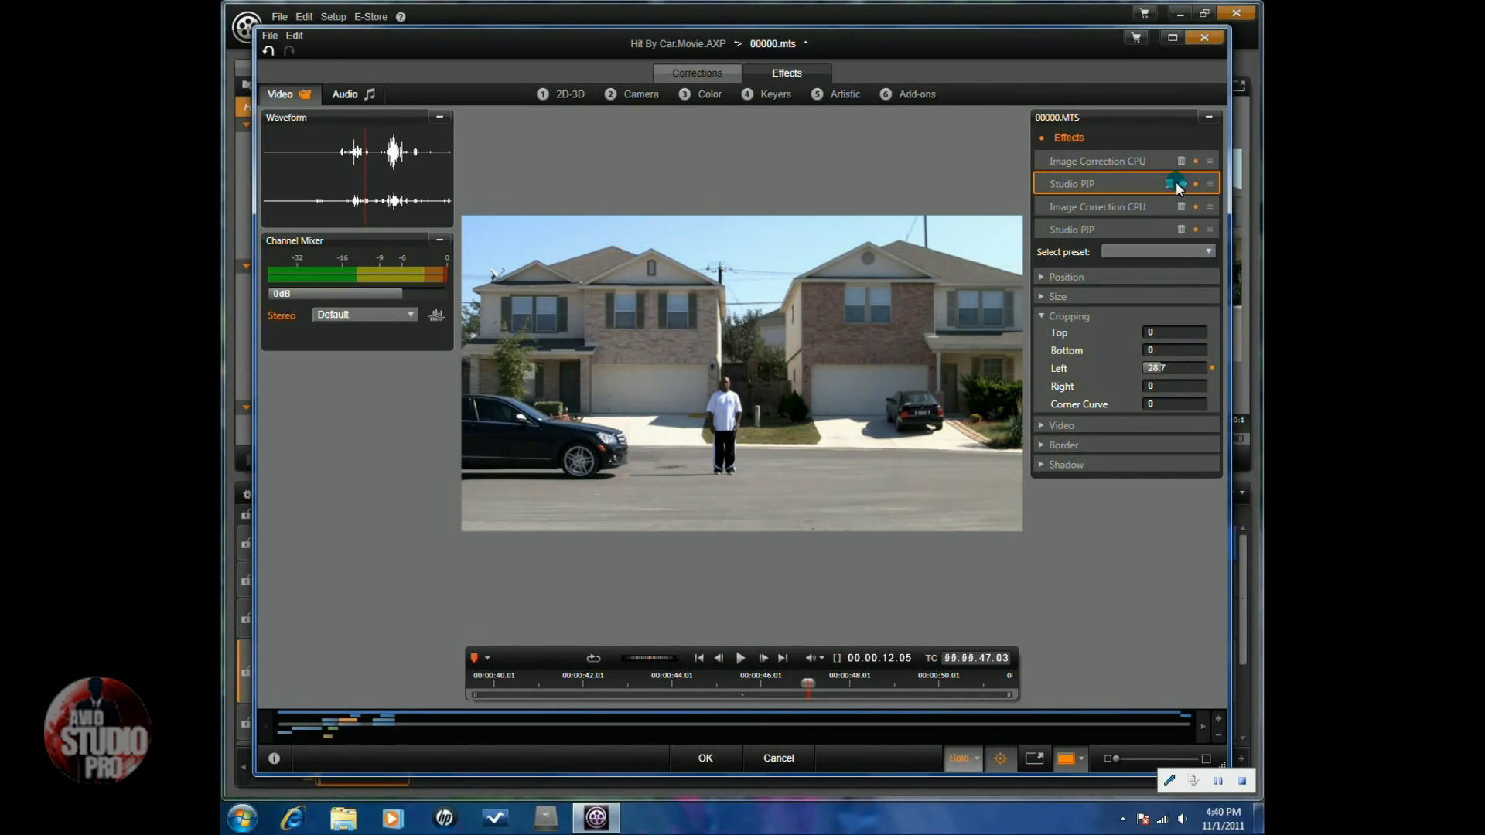
# - Turn on keyframing, setting a keyframe at 47.03 that holds Left crop 28.7
pyautogui.click(1180, 188)
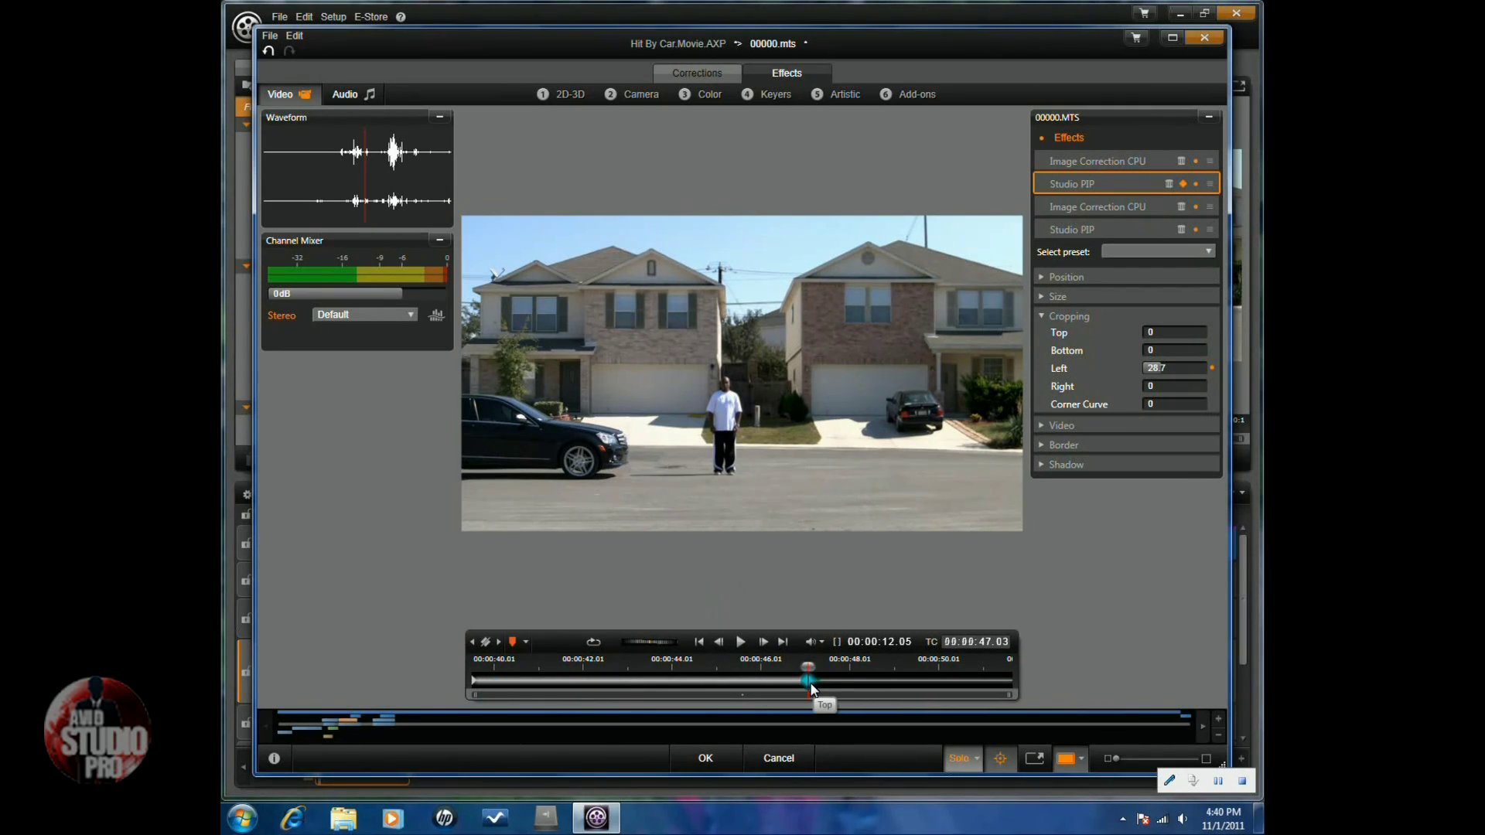
pyautogui.click(472, 642)
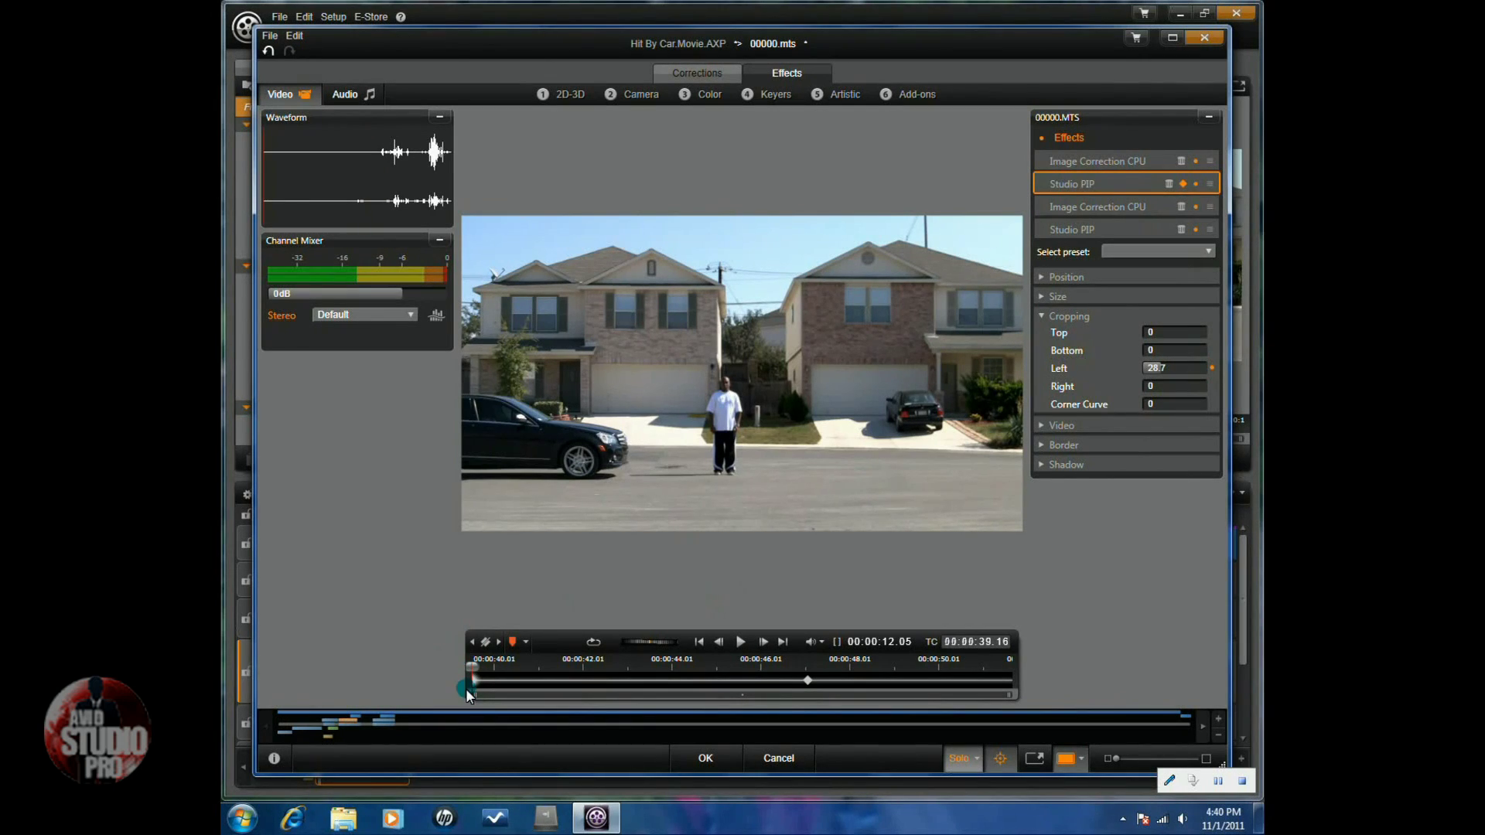
pyautogui.click(499, 642)
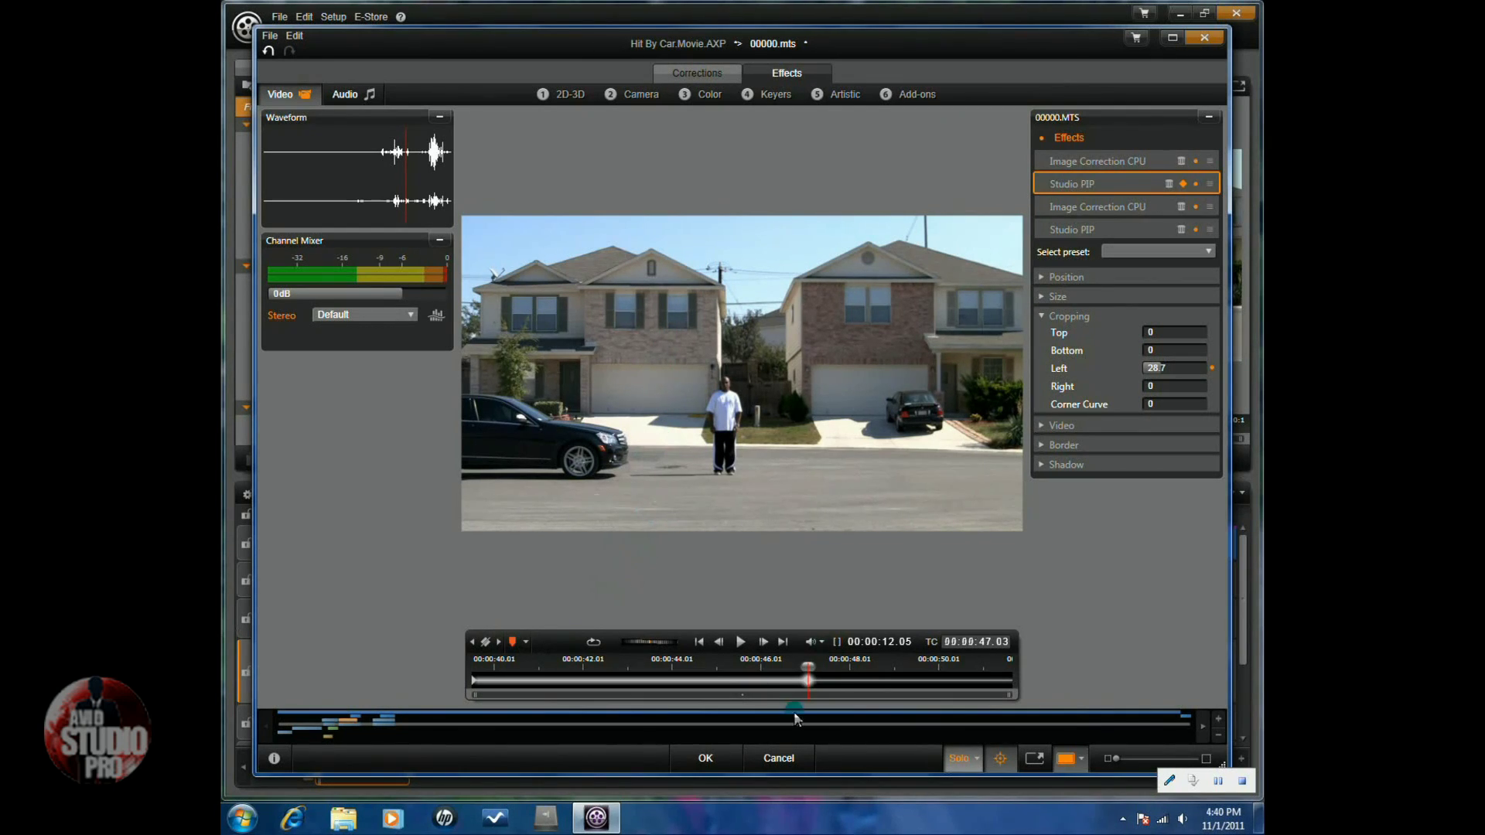
# - Step forward to 47.04 as the car passes and raise the Left crop to 53.6
pyautogui.click(763, 643)
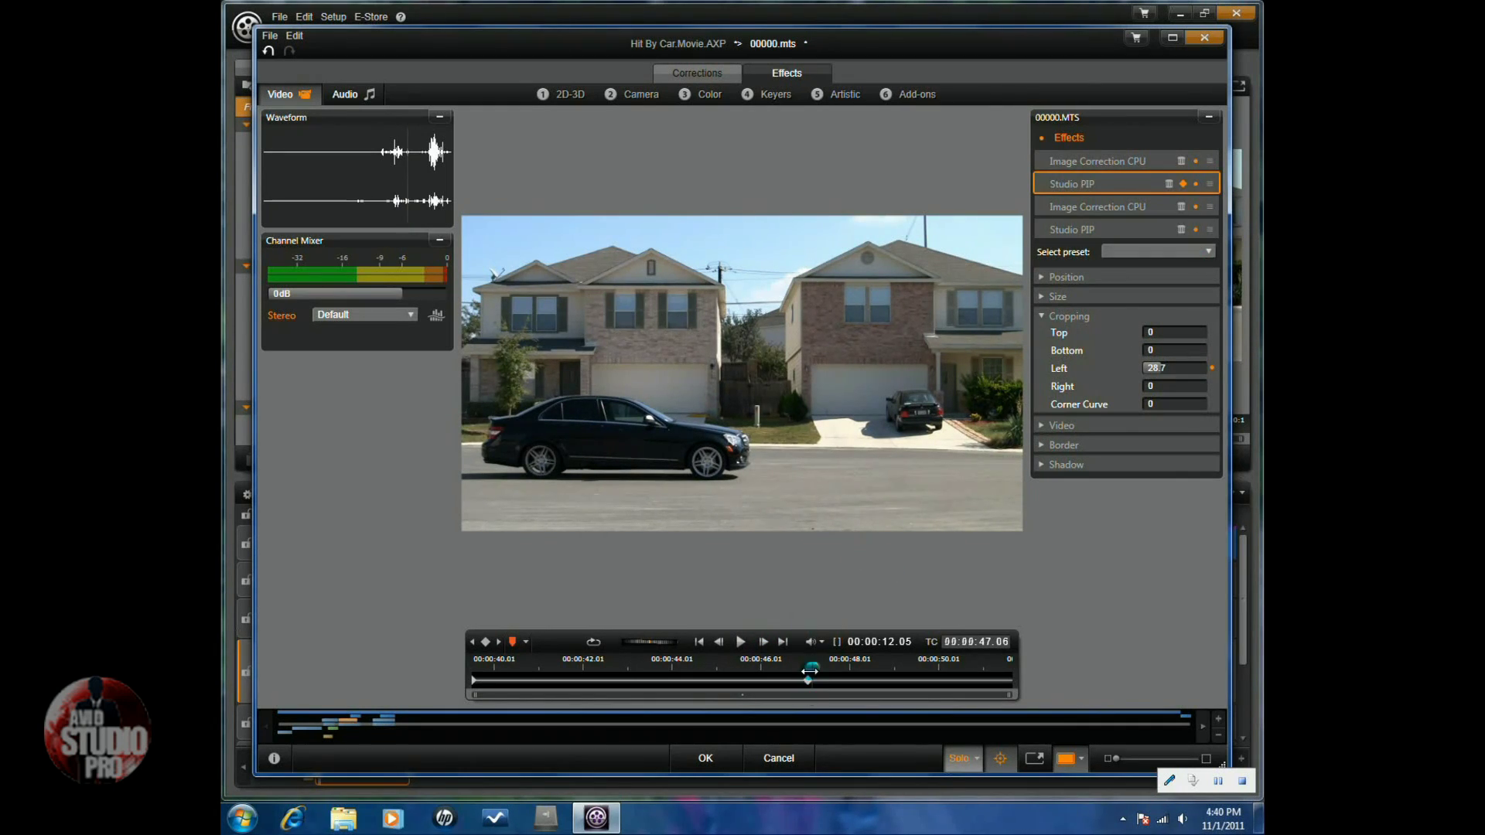
pyautogui.click(764, 646)
pyautogui.click(817, 668)
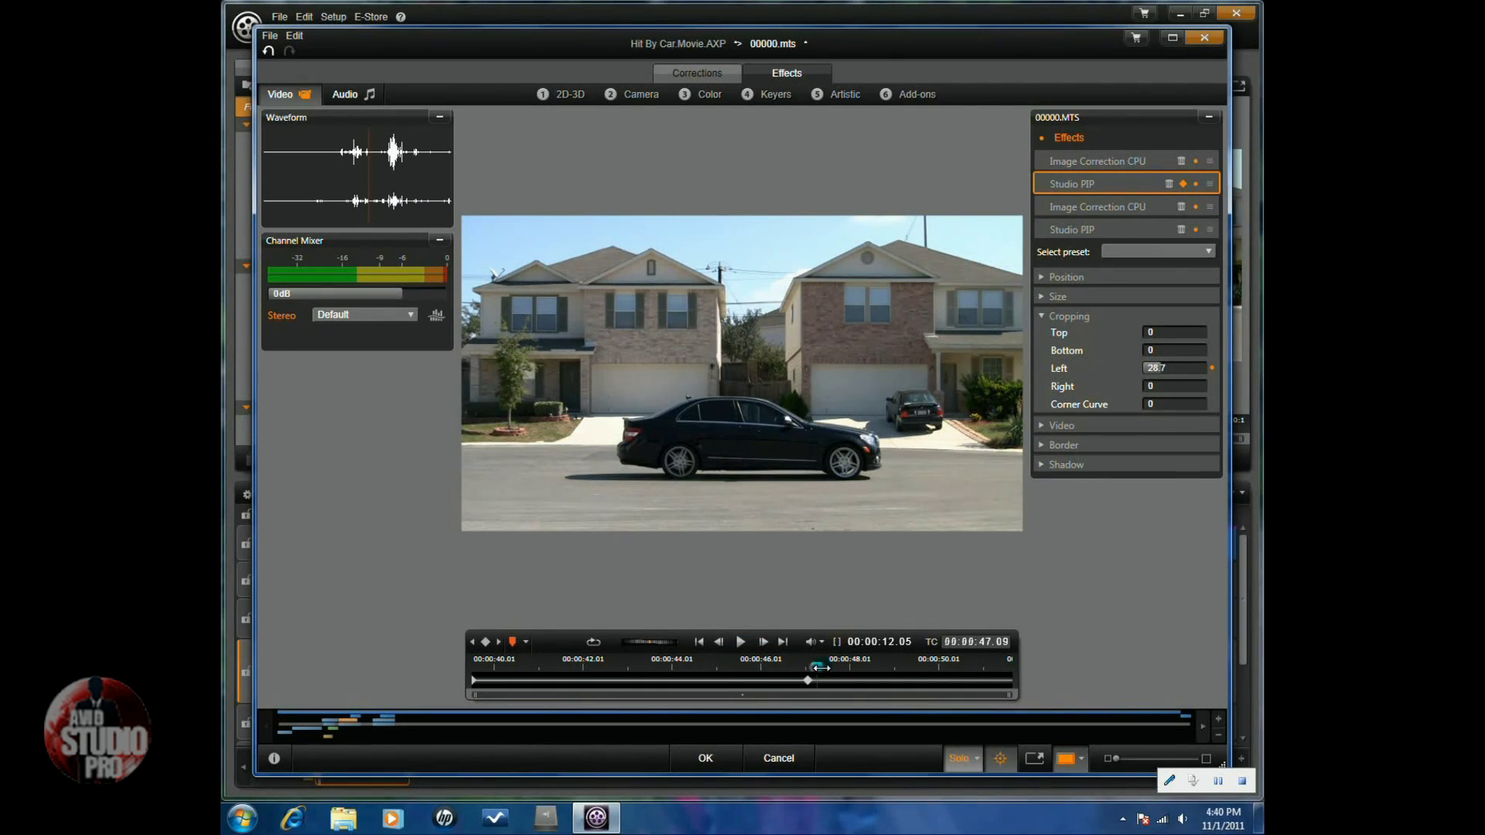
pyautogui.moveTo(817, 667)
pyautogui.mouseDown()
pyautogui.moveTo(867, 667)
pyautogui.moveTo(808, 667)
pyautogui.mouseUp()
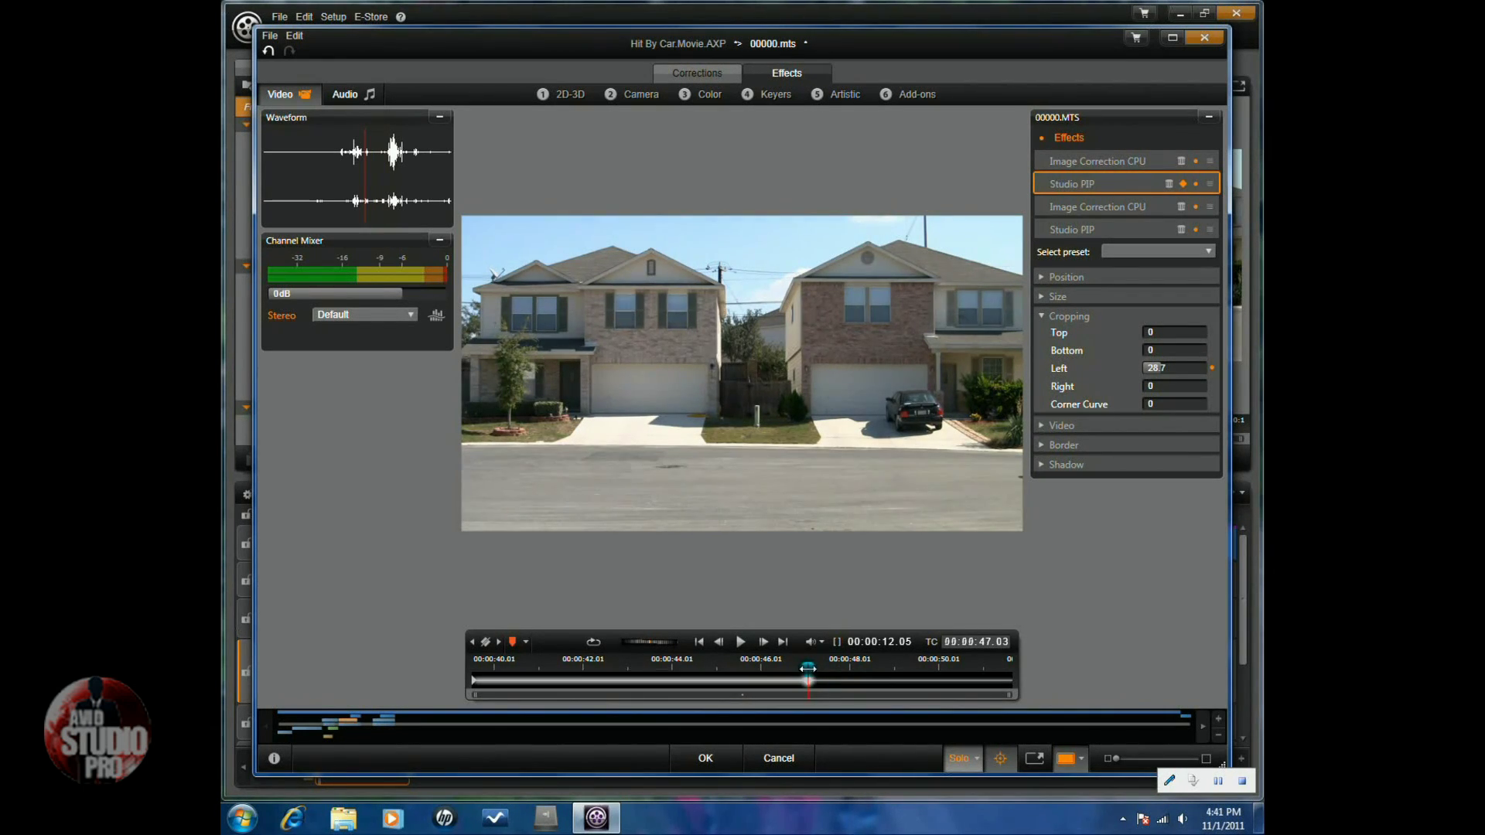
pyautogui.click(764, 645)
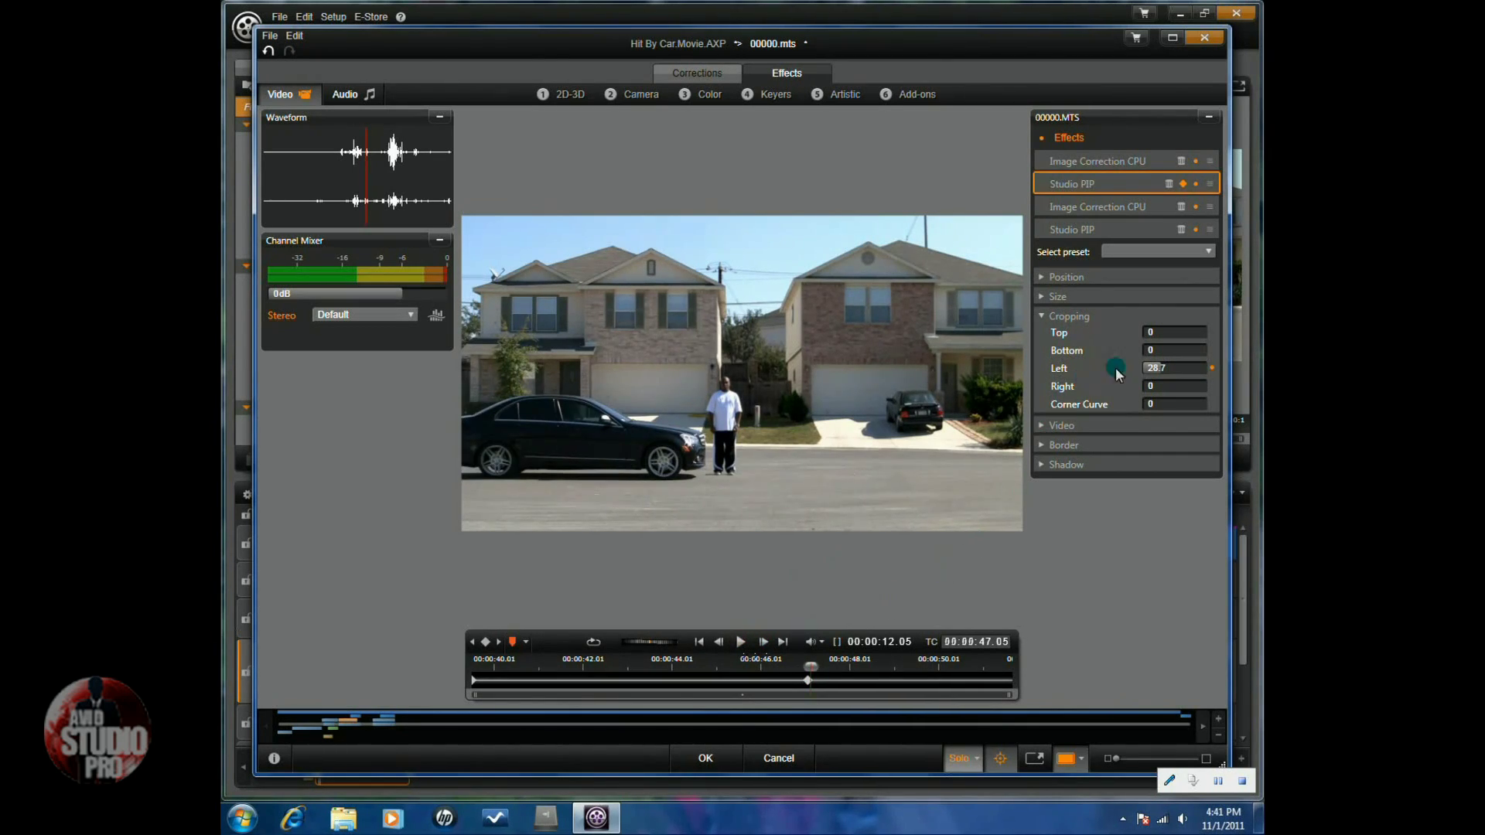
pyautogui.moveTo(1156, 369); pyautogui.dragTo(1181, 378)
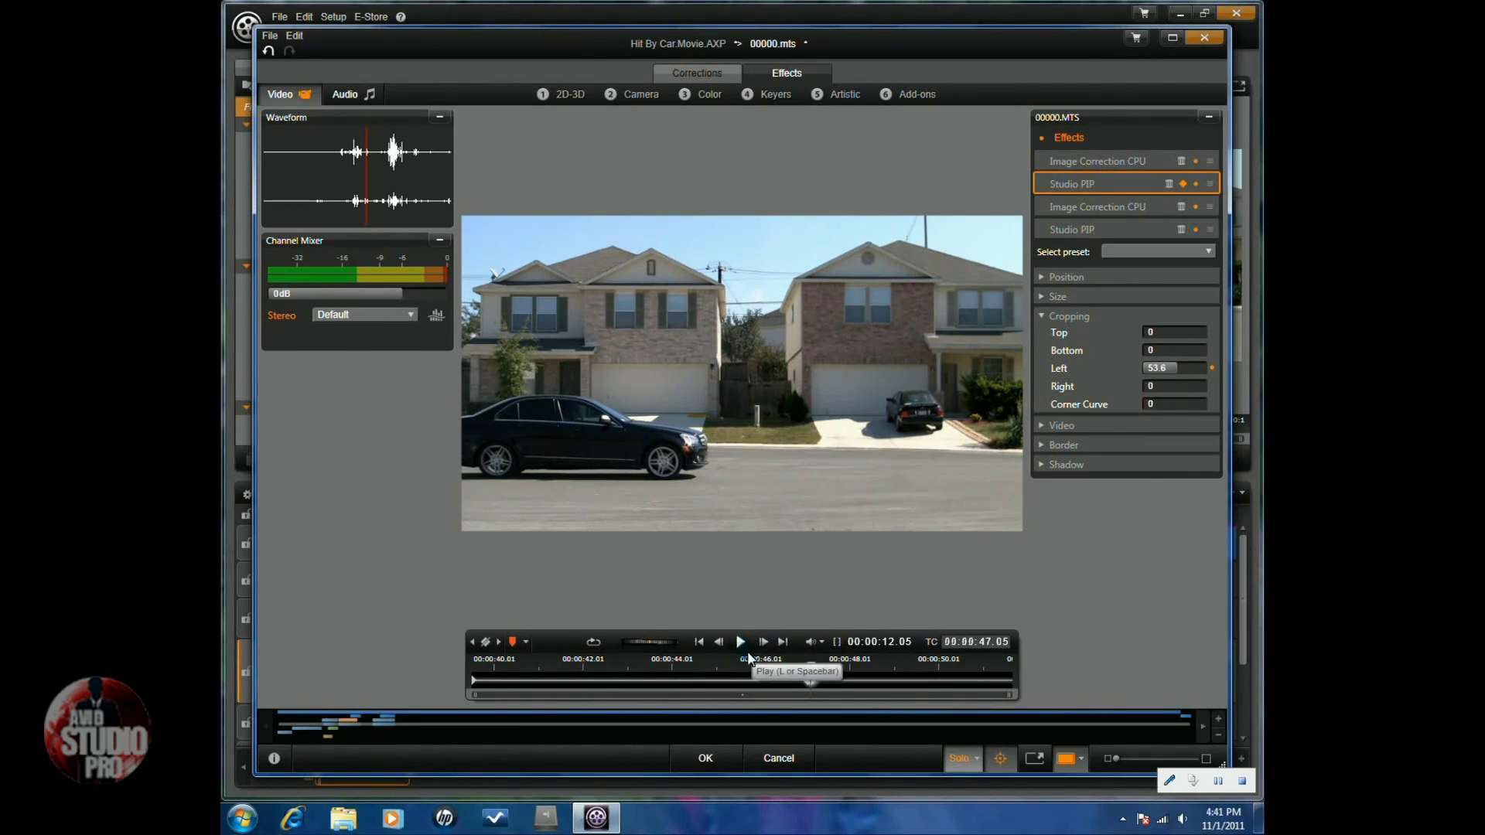
# - Preview the animated crop while the car passes, then cancel back to the Movie timeline
pyautogui.click(812, 667)
pyautogui.moveTo(847, 667); pyautogui.dragTo(754, 670)
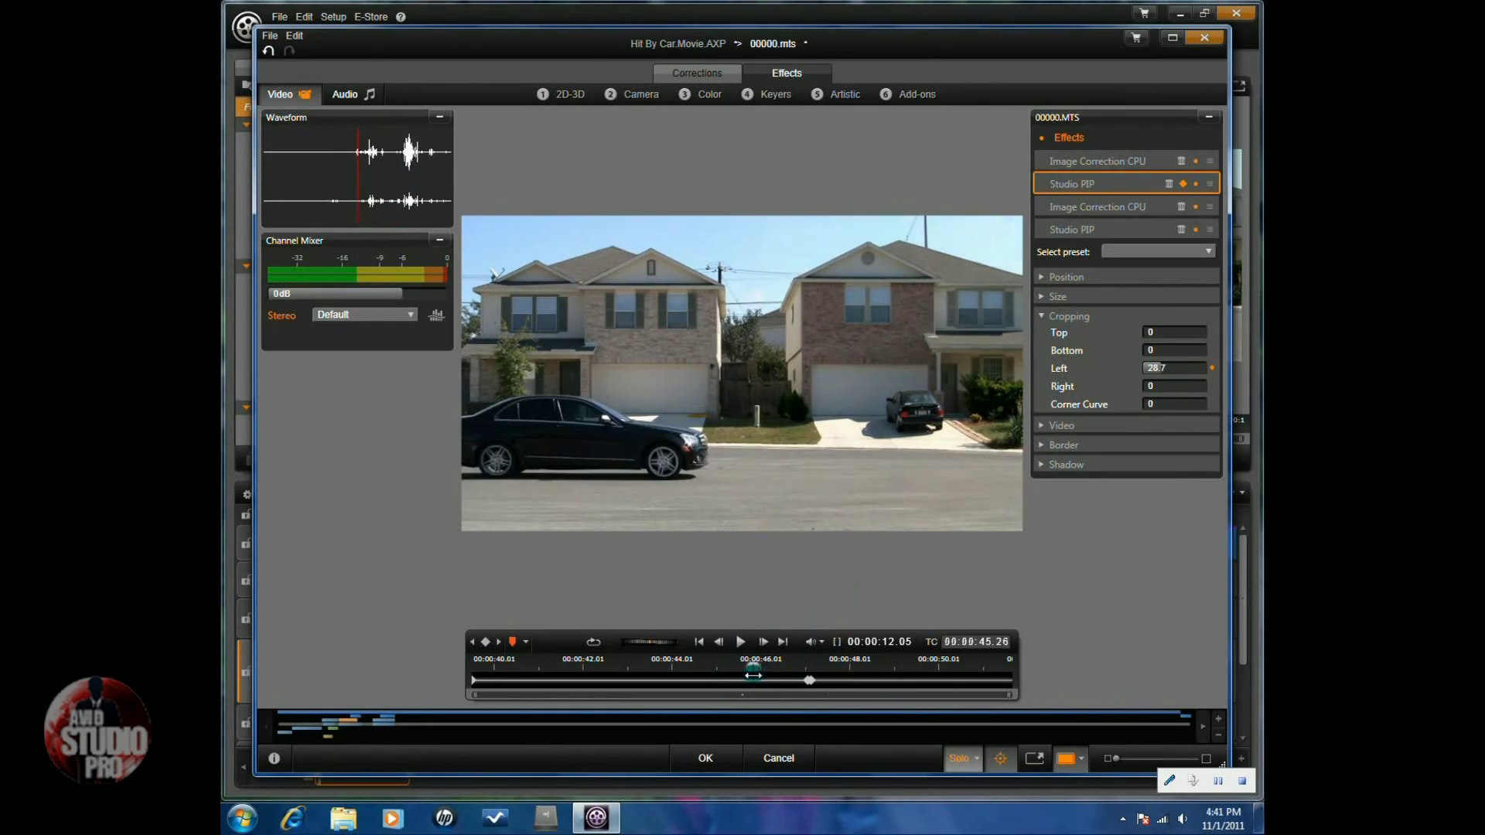
pyautogui.click(779, 758)
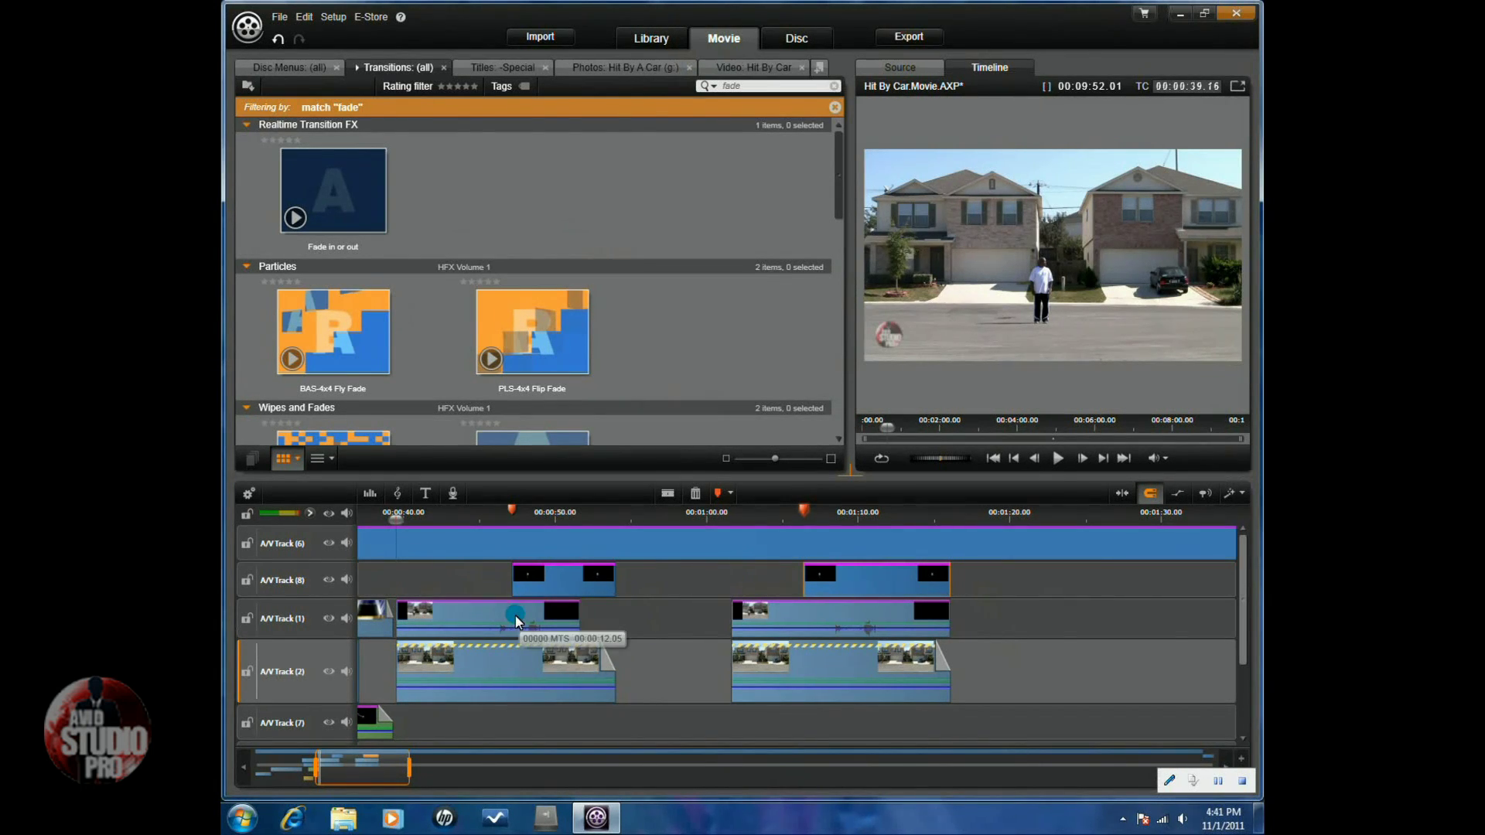
# - Open the track-1 clip's effects editor with the preview showing the tracks beneath it
pyautogui.moveTo(510, 617); pyautogui.dragTo(469, 615)
pyautogui.rightClick(469, 615)
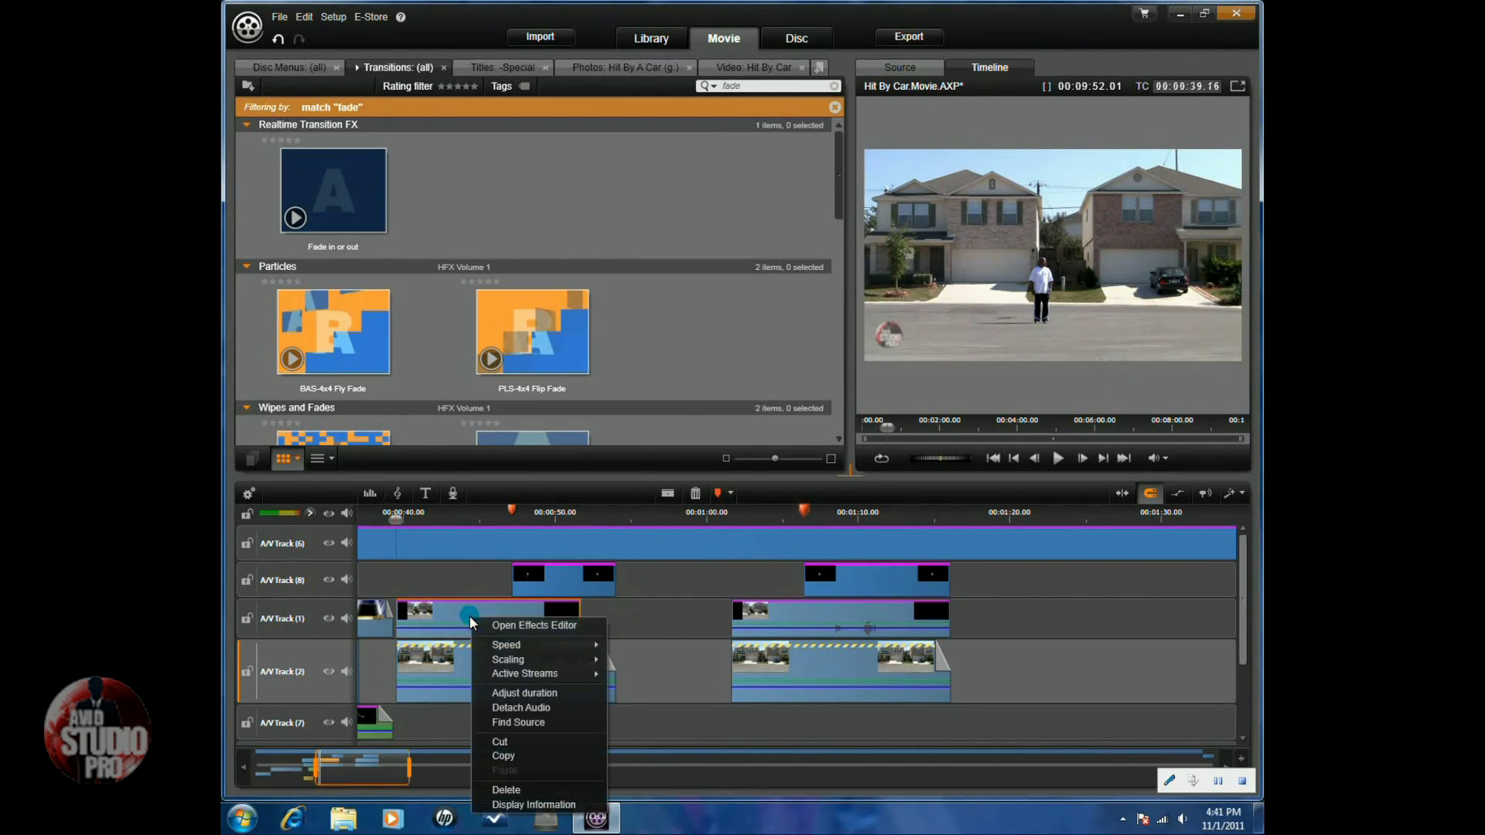
pyautogui.click(534, 627)
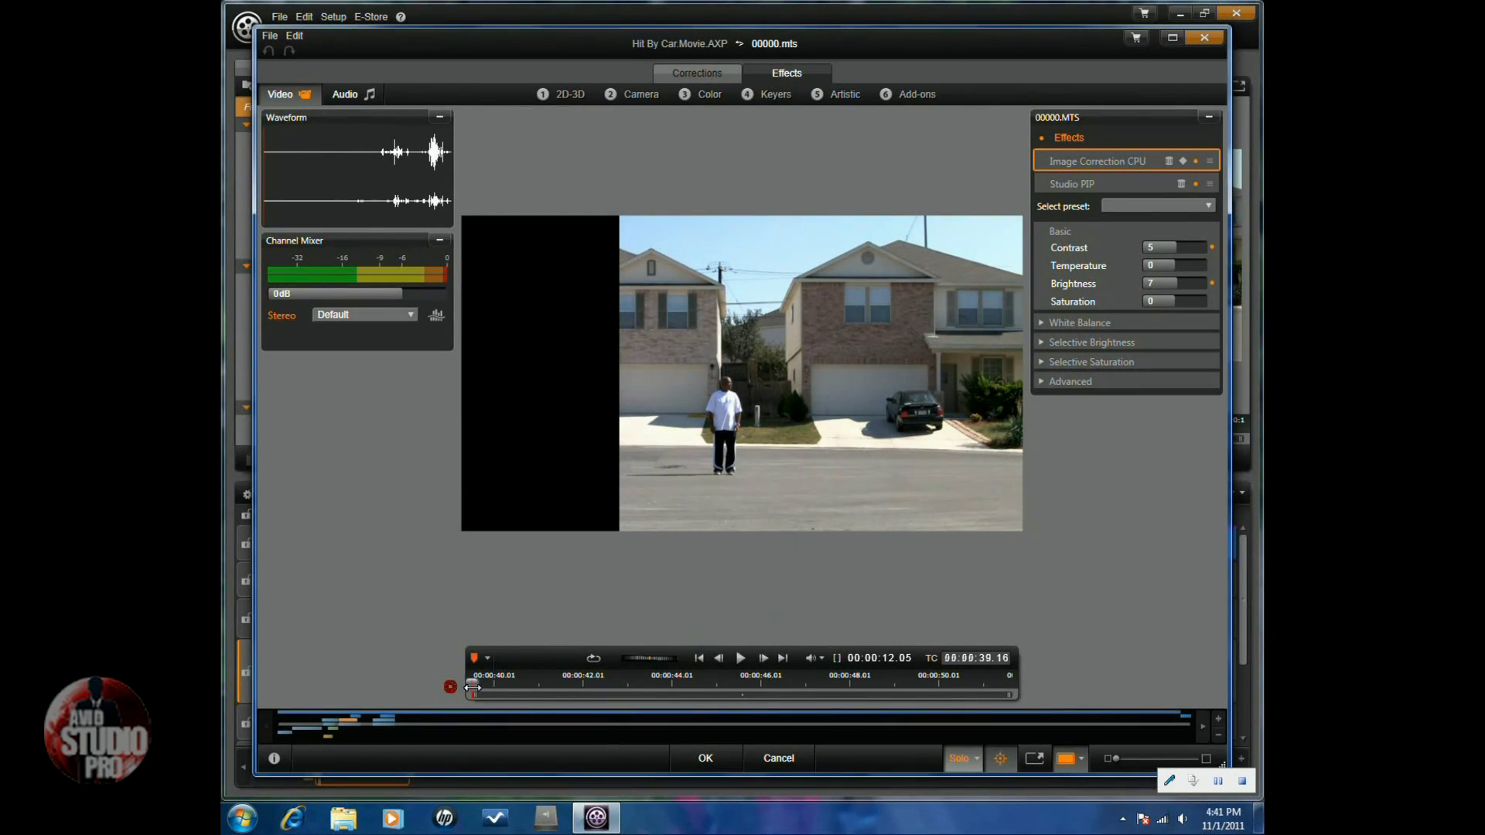
pyautogui.moveTo(451, 687); pyautogui.dragTo(588, 685)
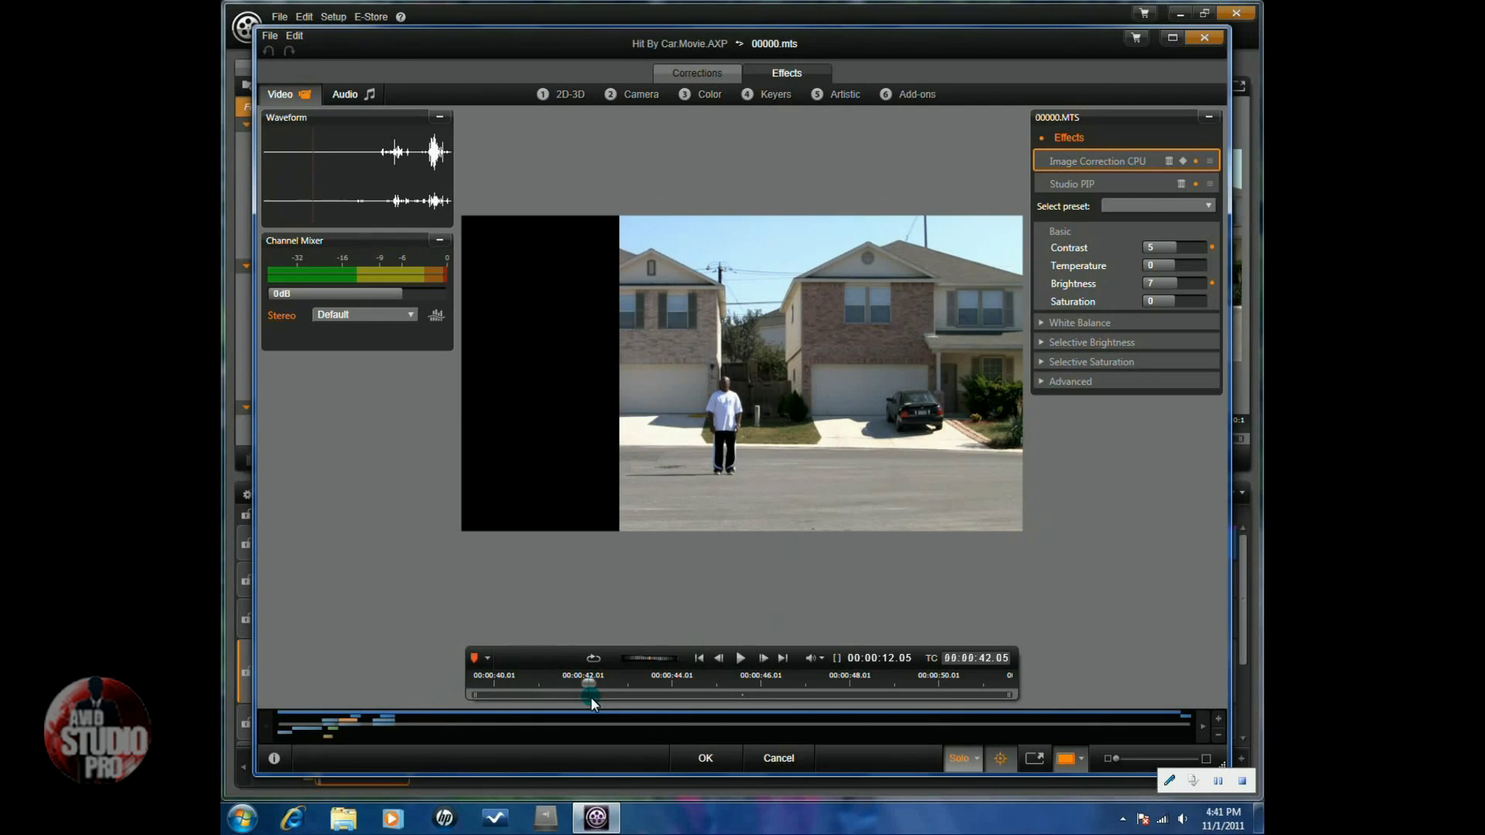
pyautogui.click(977, 759)
pyautogui.click(981, 782)
# - Scrub to about 43 seconds, step frames until the car enters, then cancel the editor
pyautogui.moveTo(595, 685); pyautogui.dragTo(799, 686)
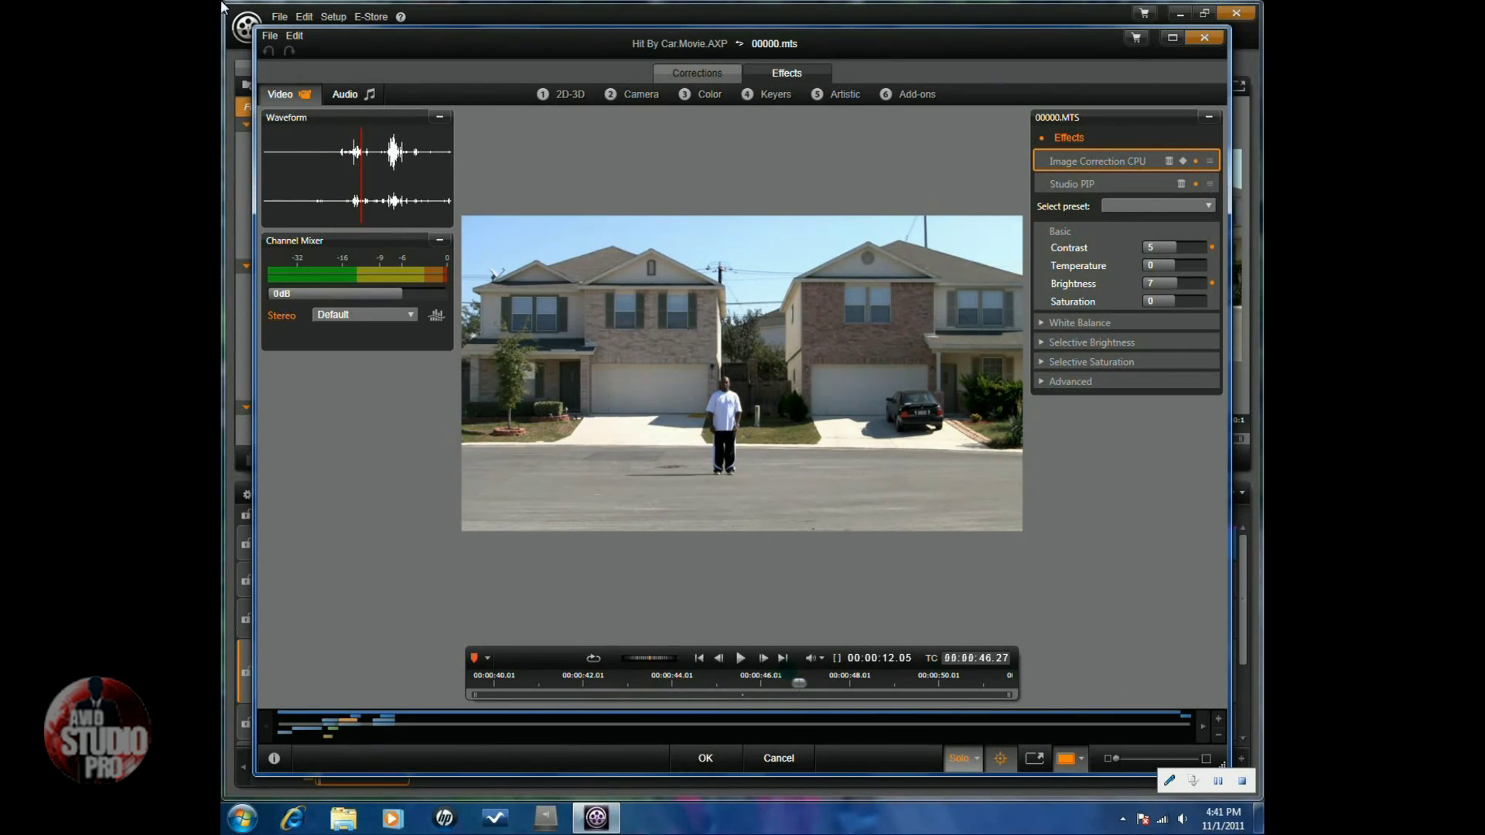
pyautogui.click(764, 660)
pyautogui.click(764, 660)
pyautogui.click(763, 660)
pyautogui.click(763, 659)
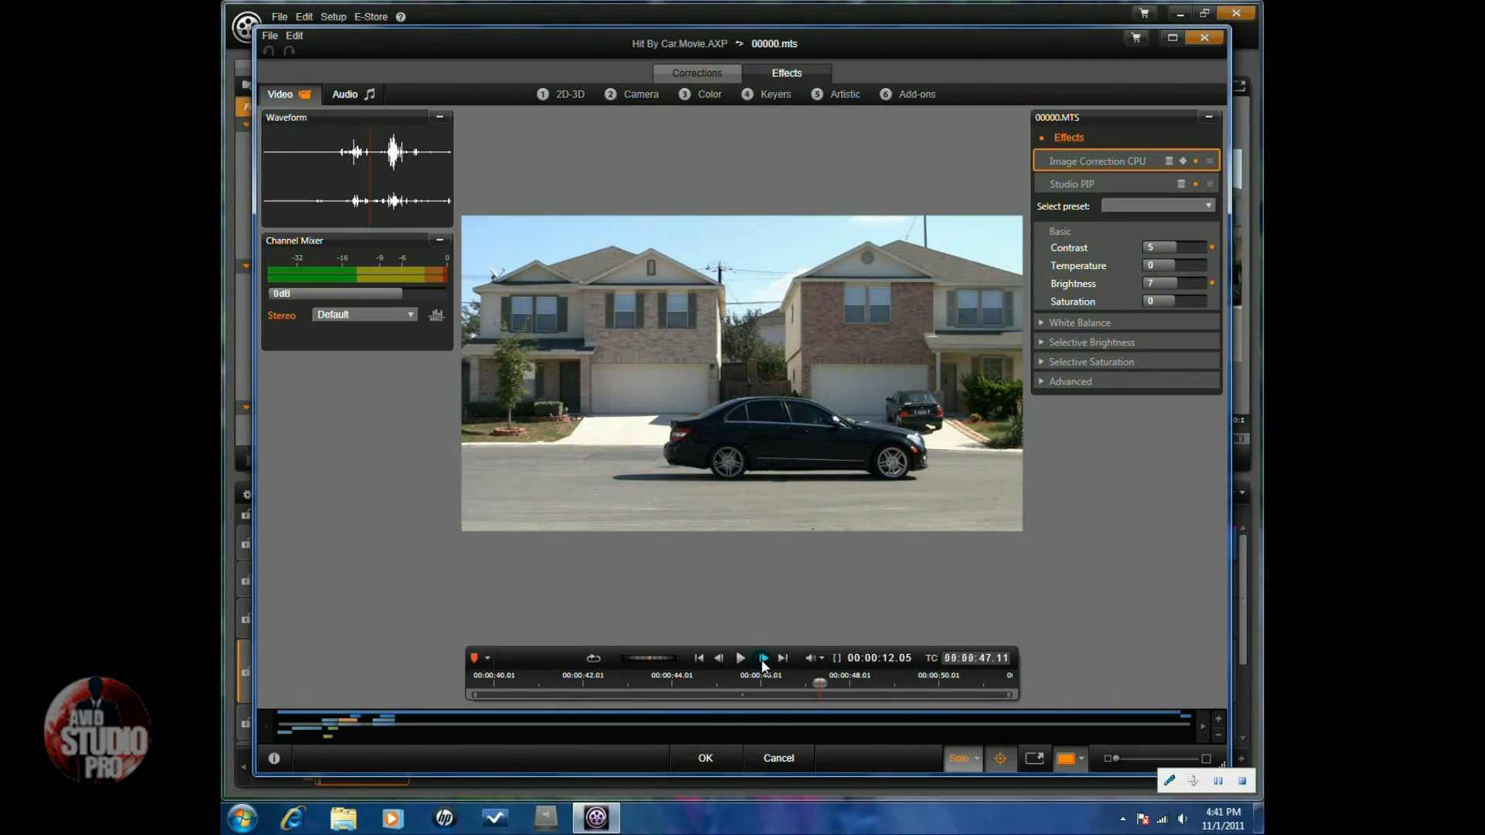
pyautogui.click(764, 659)
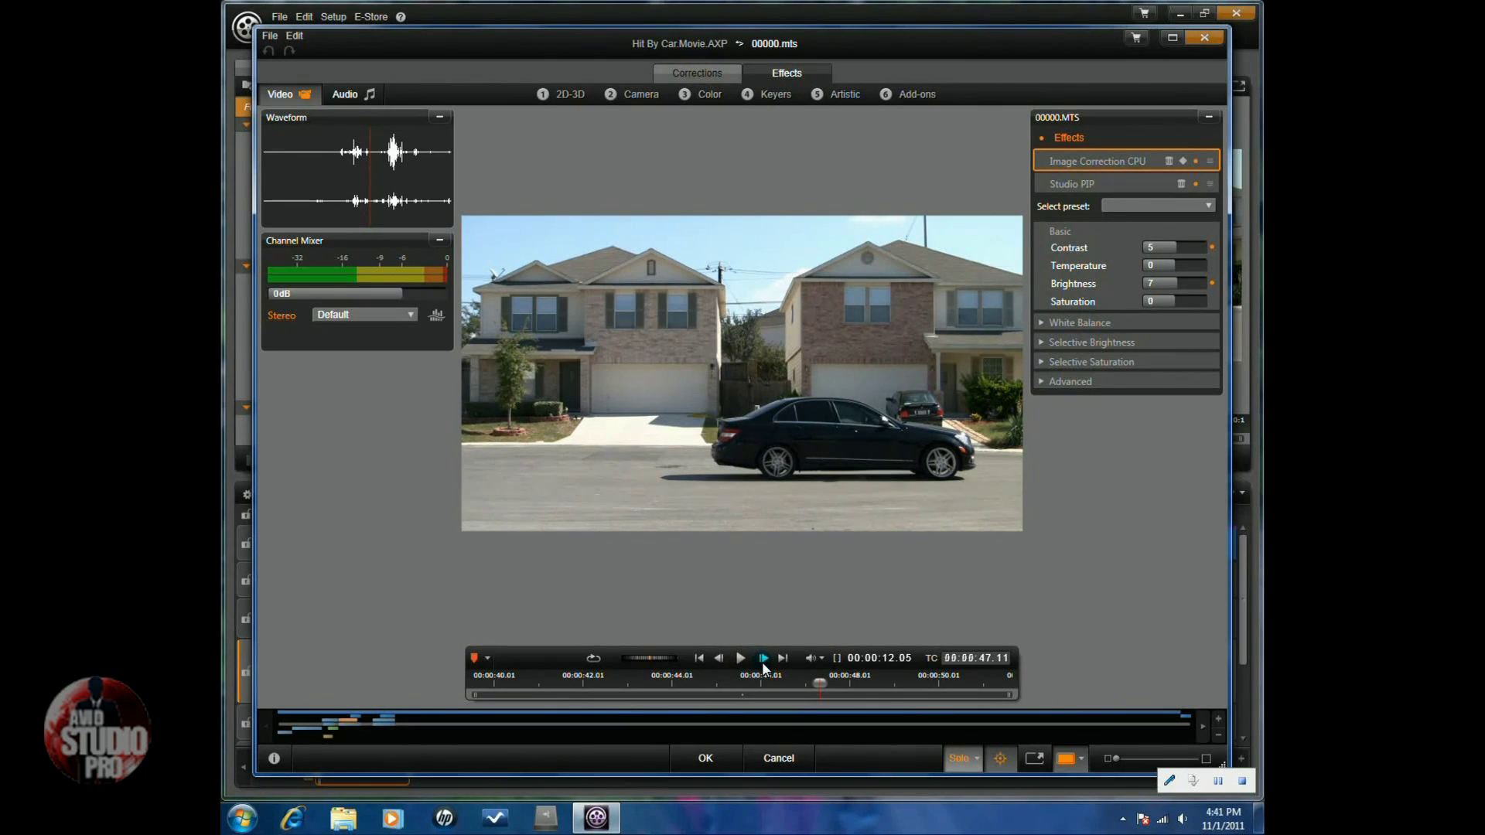
pyautogui.click(773, 758)
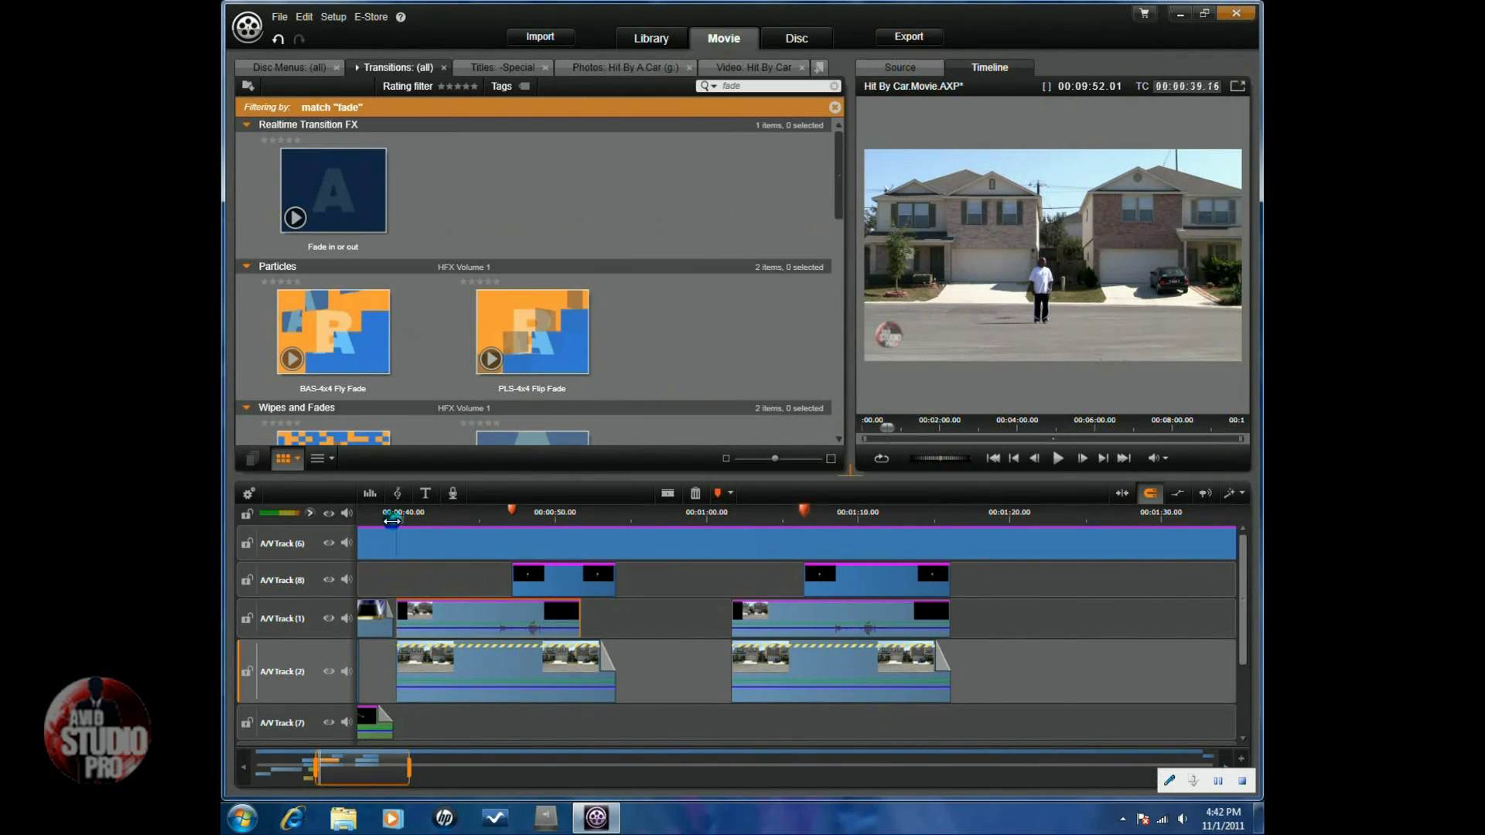
# - Scrub to about 0:46 where the car nears the man, inspect Corrections > Snapshot, and cancel
pyautogui.moveTo(399, 520); pyautogui.dragTo(512, 541)
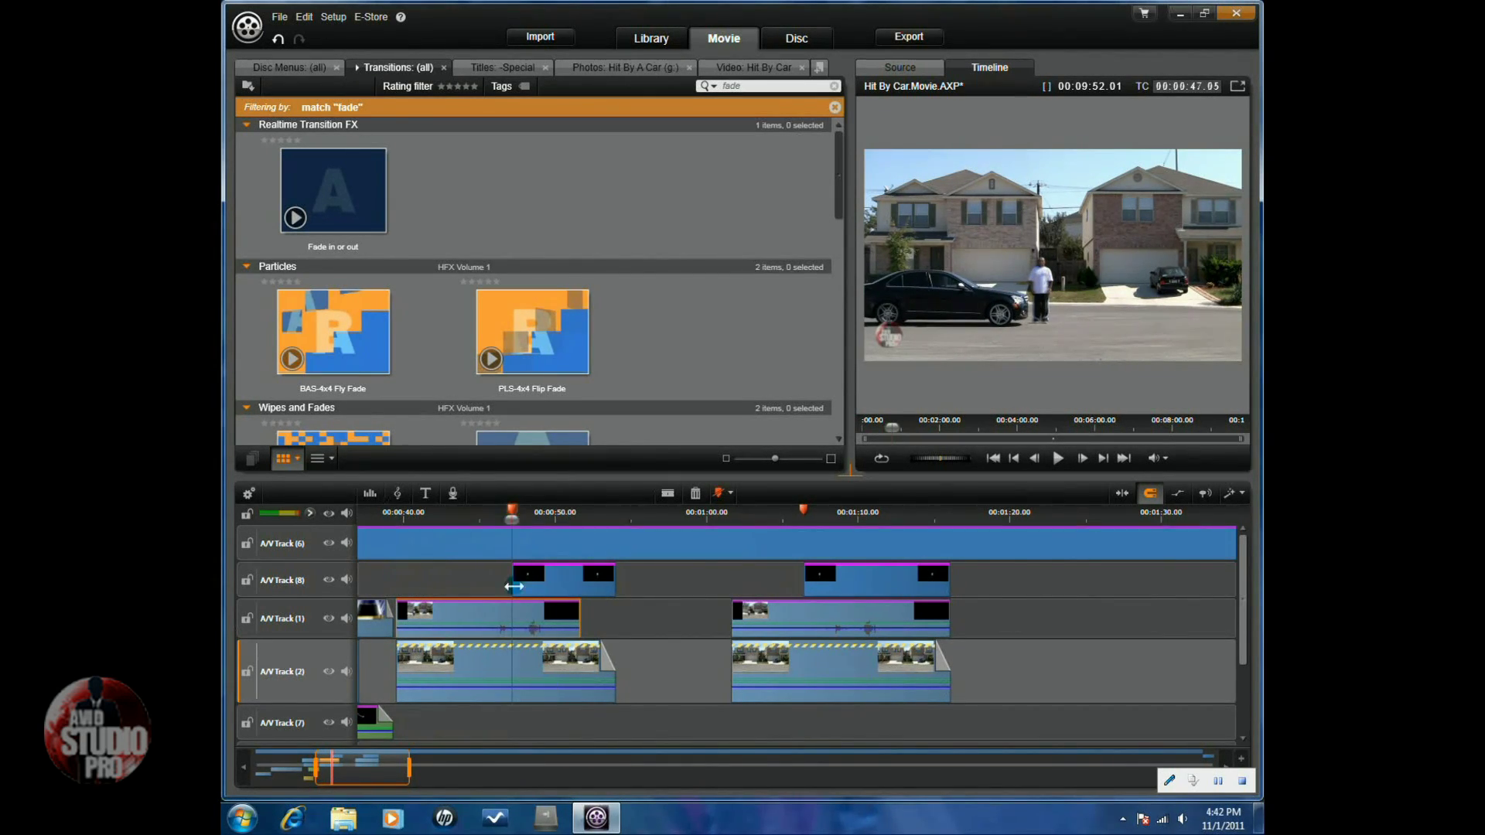
pyautogui.rightClick(522, 620)
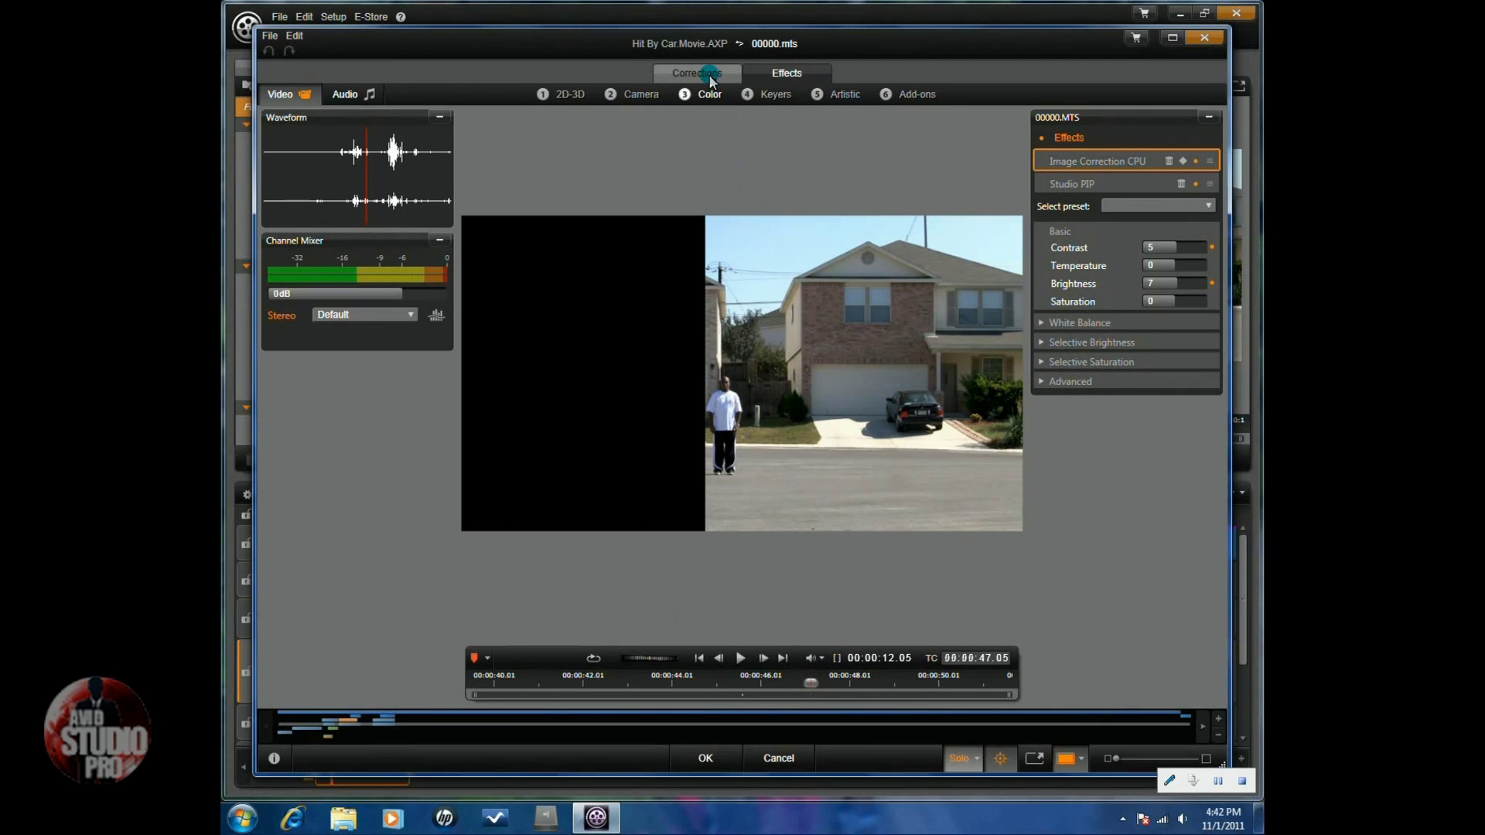
pyautogui.click(708, 74)
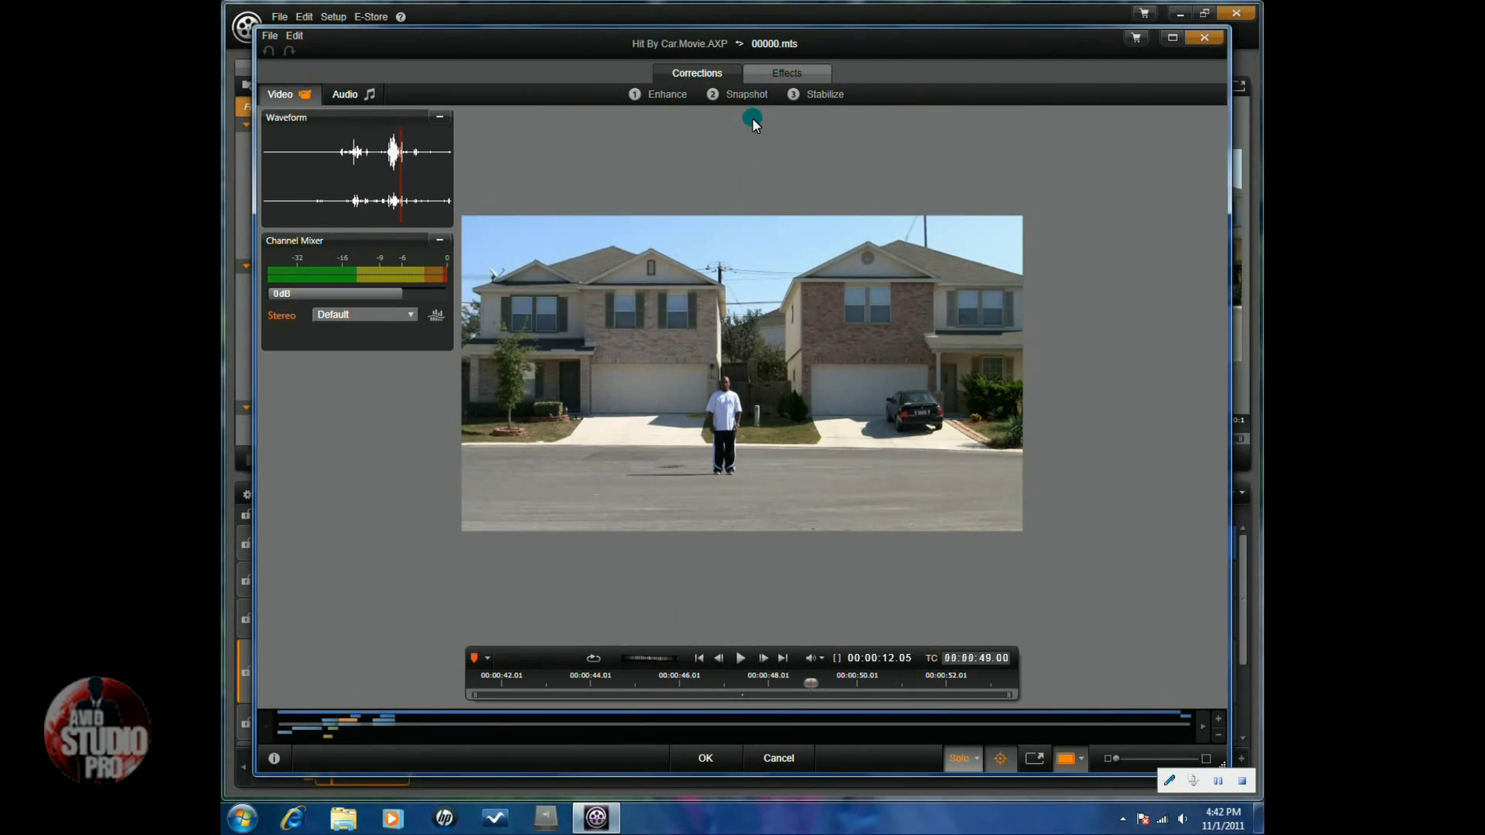
pyautogui.click(736, 95)
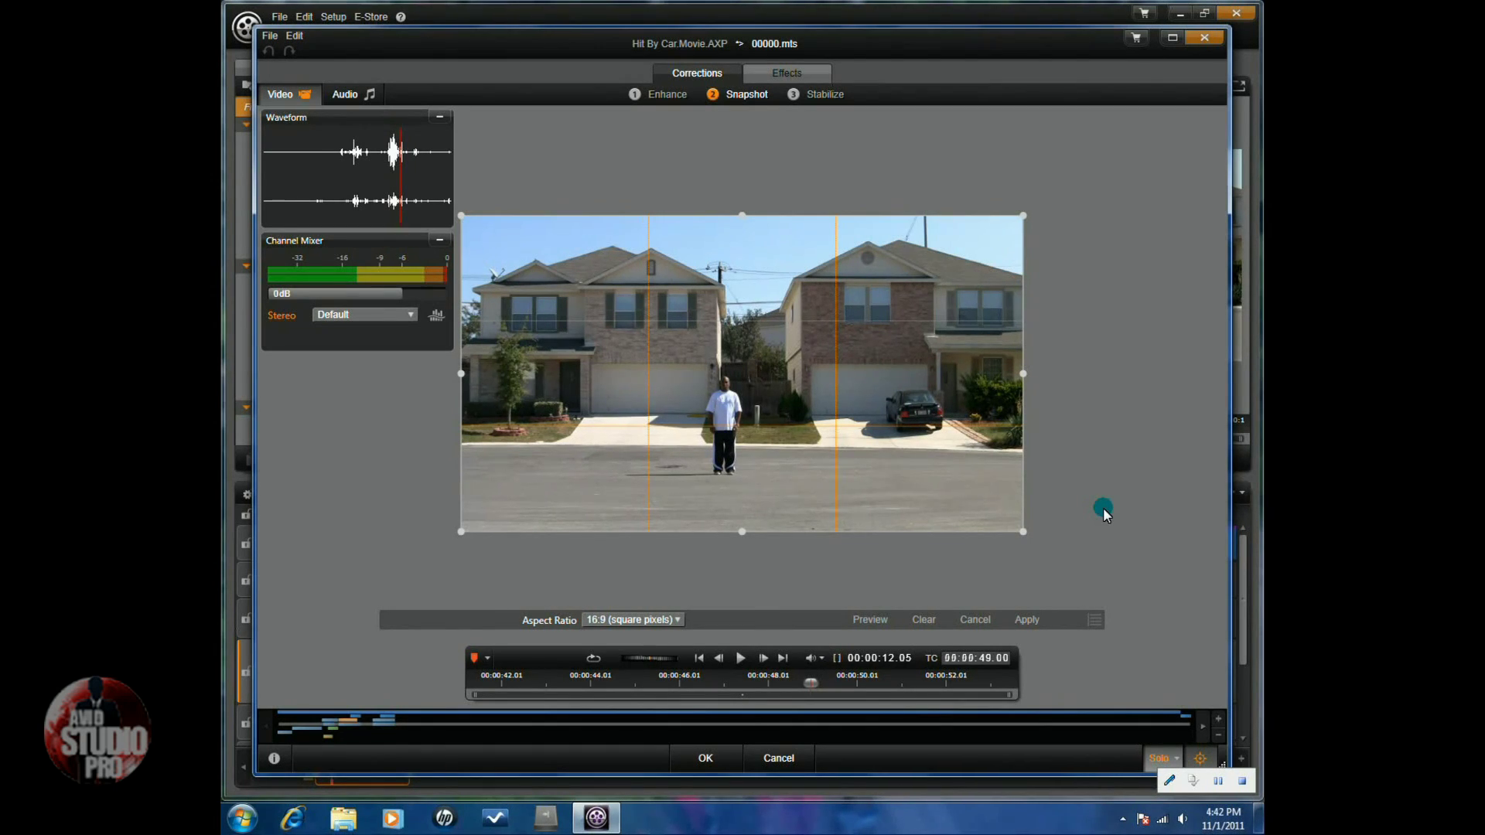
pyautogui.click(778, 758)
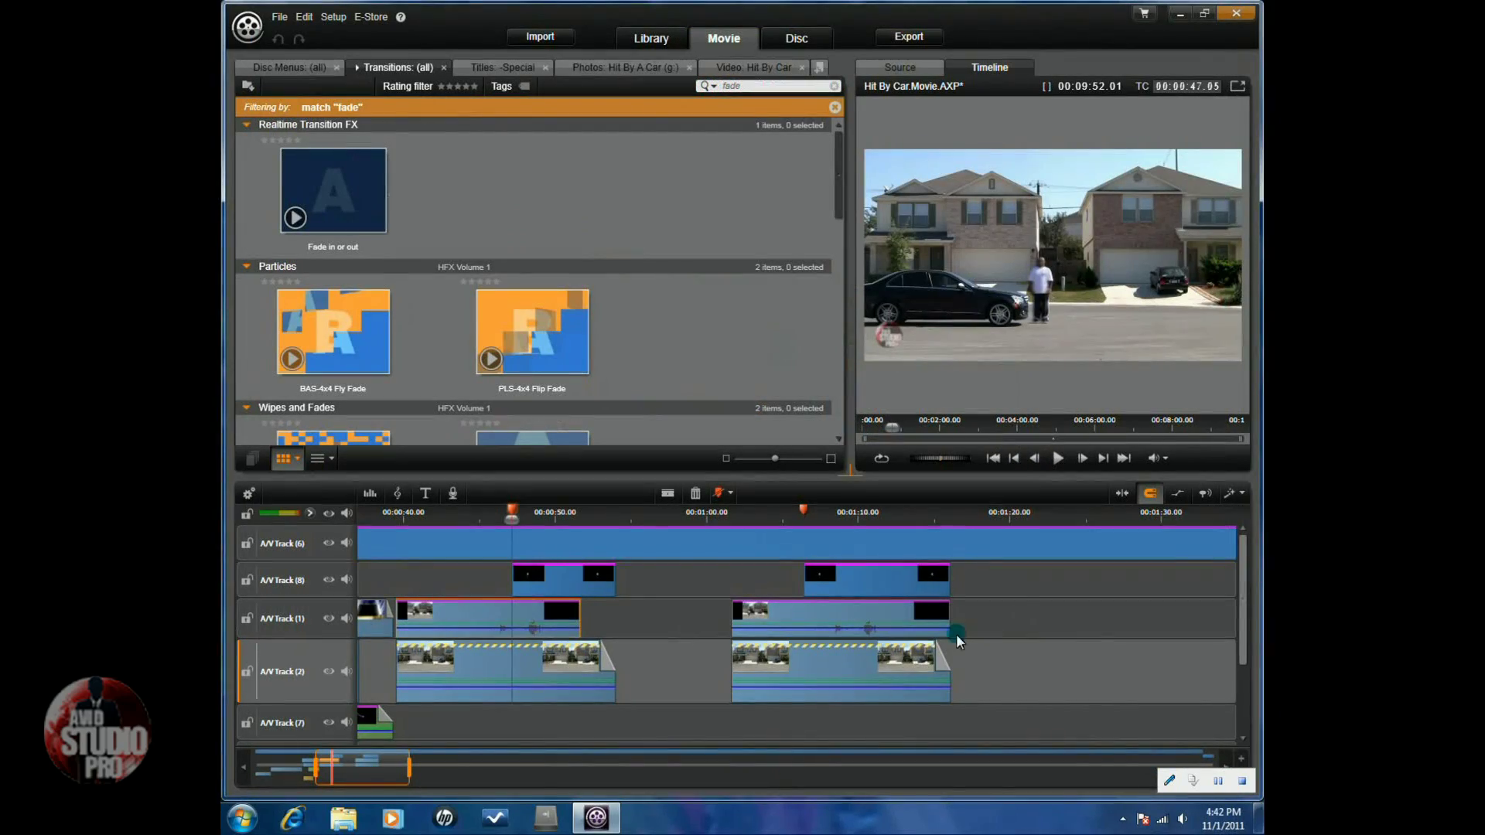
# - Open the effects editor for the solo.png cut-out on track 8
pyautogui.rightClick(560, 578)
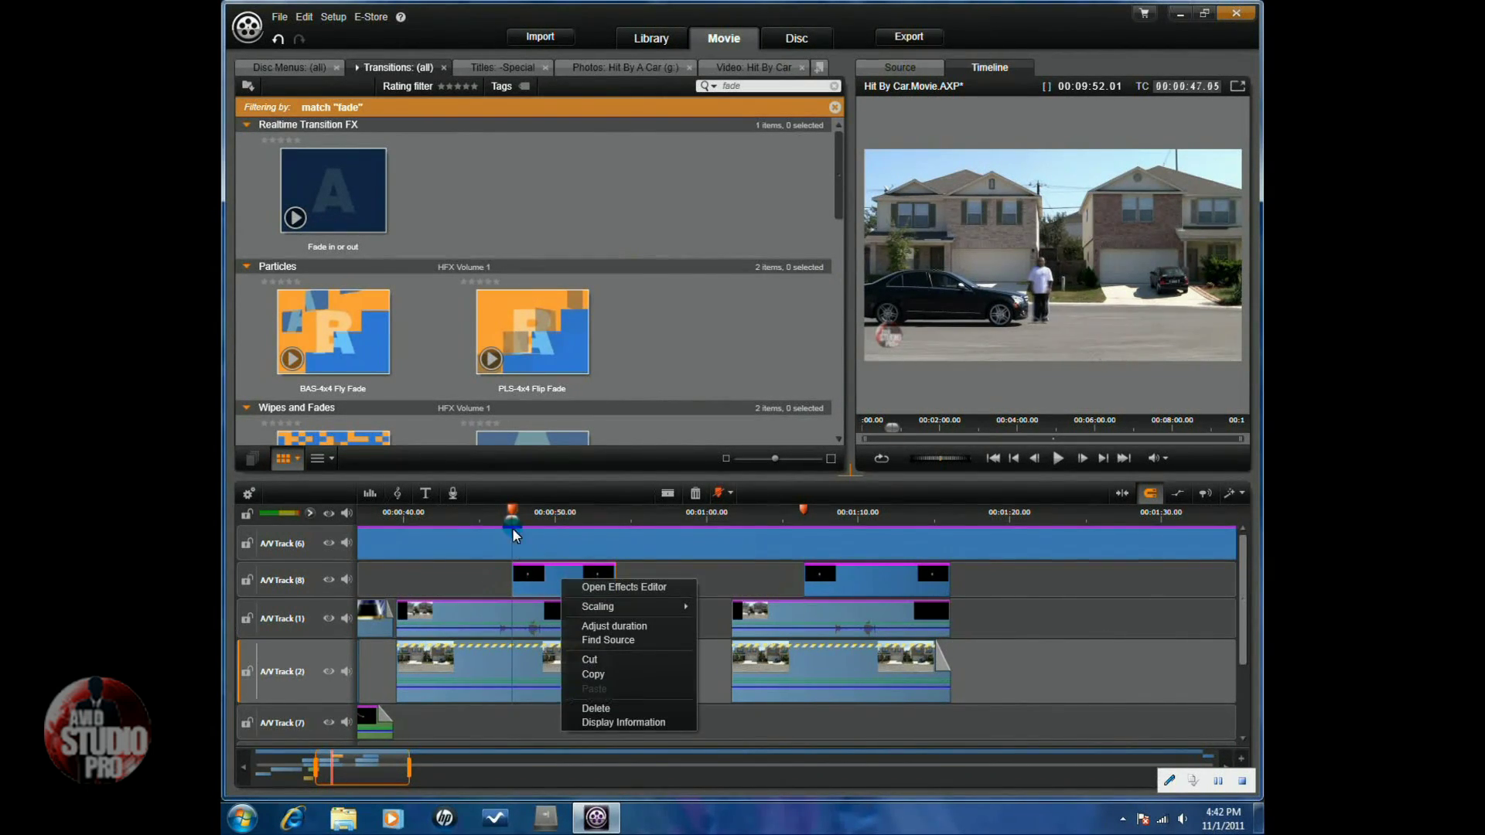
pyautogui.click(554, 579)
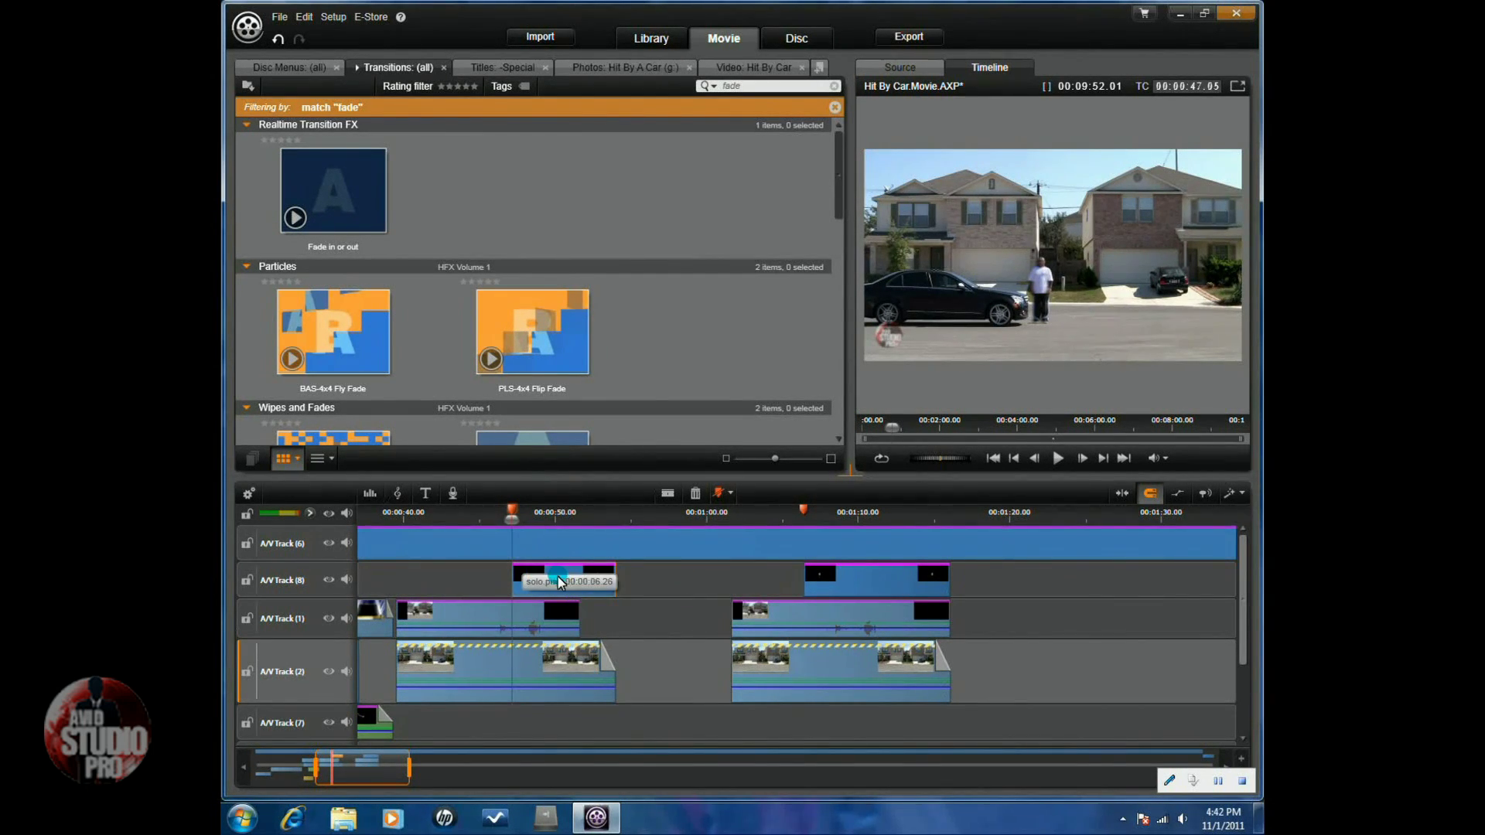
pyautogui.click(554, 584)
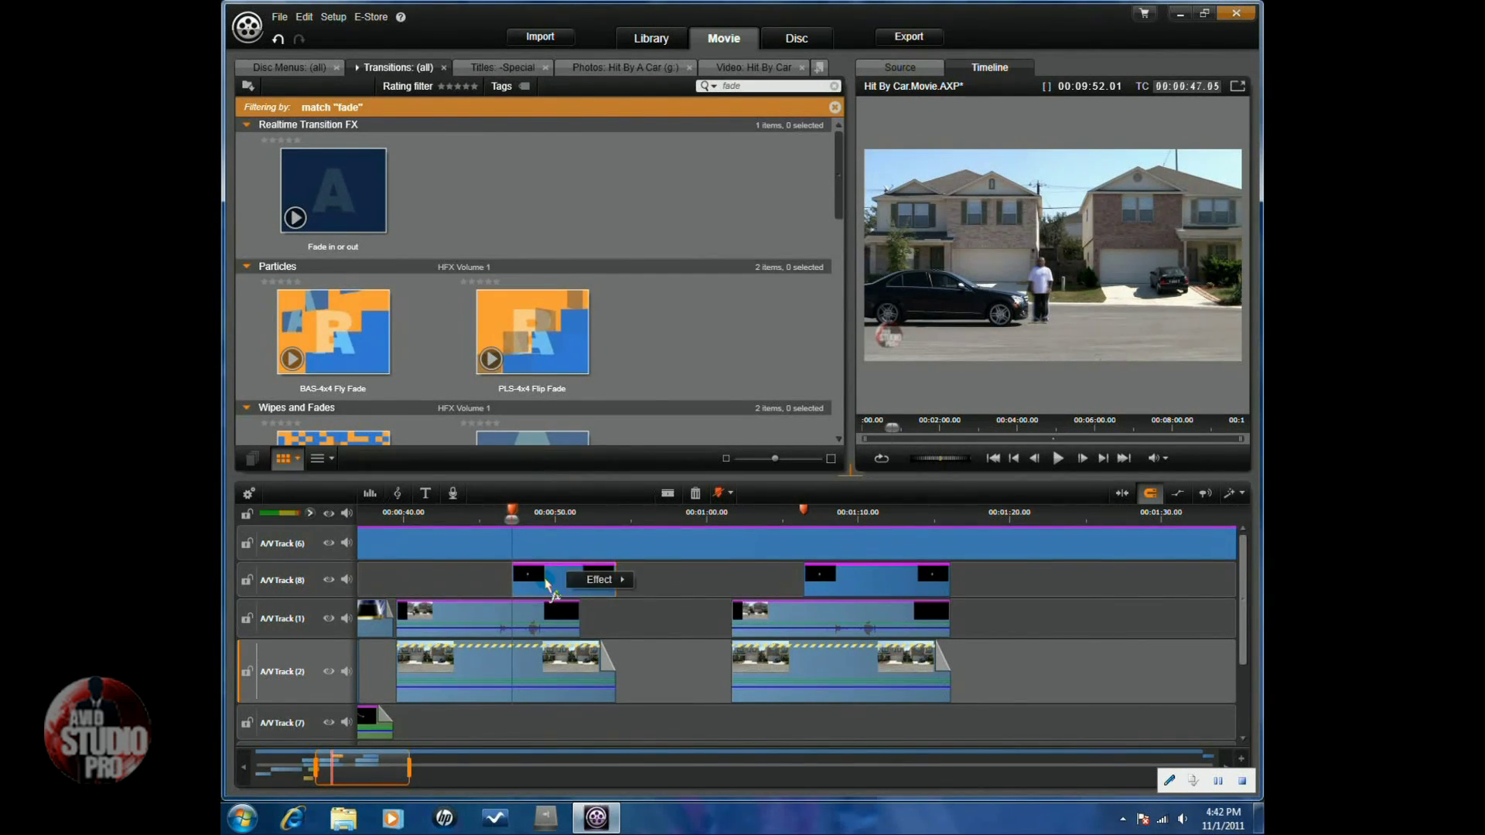
pyautogui.rightClick(547, 581)
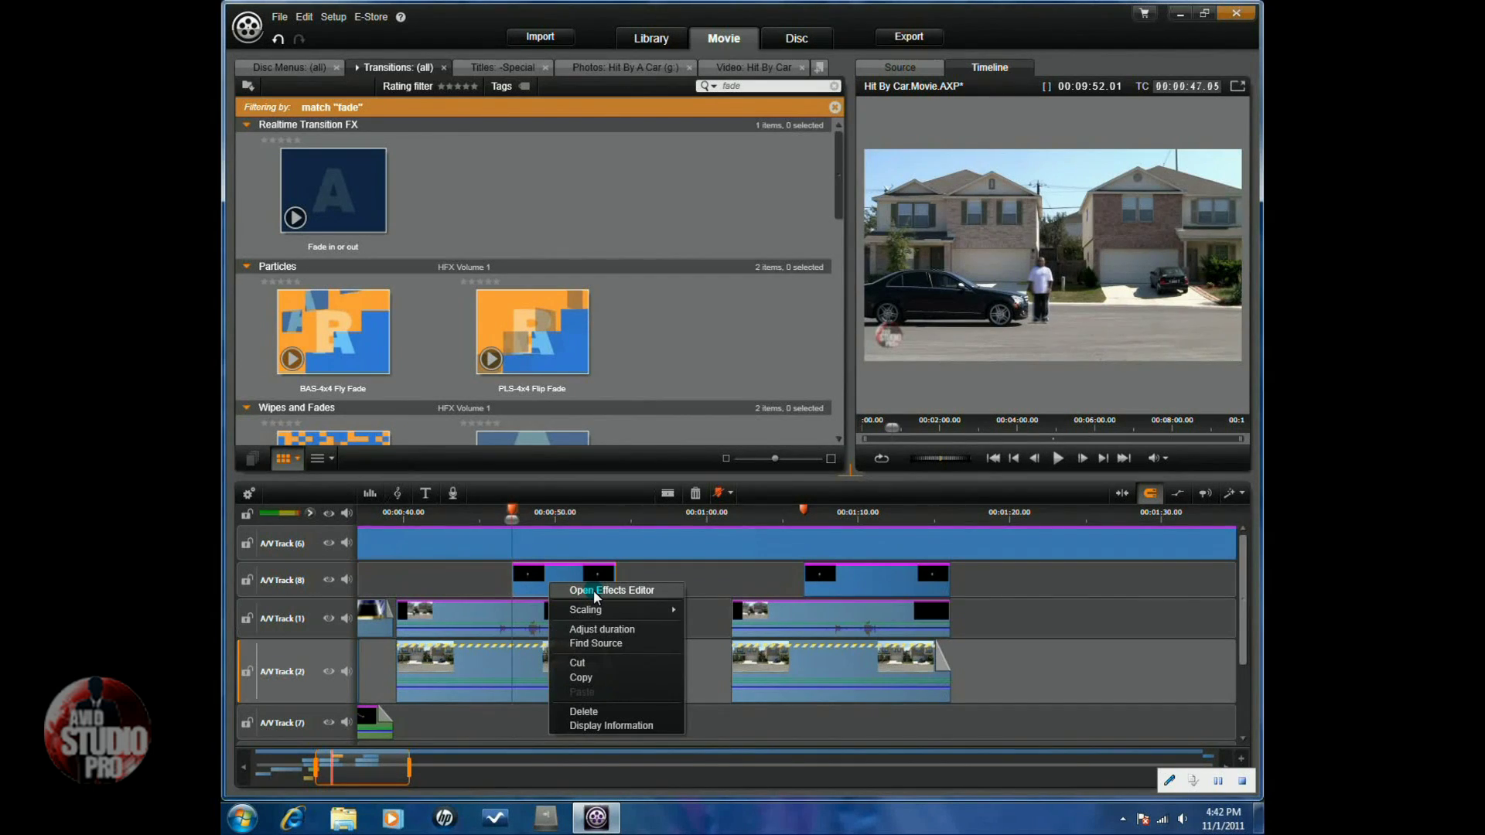
pyautogui.click(592, 591)
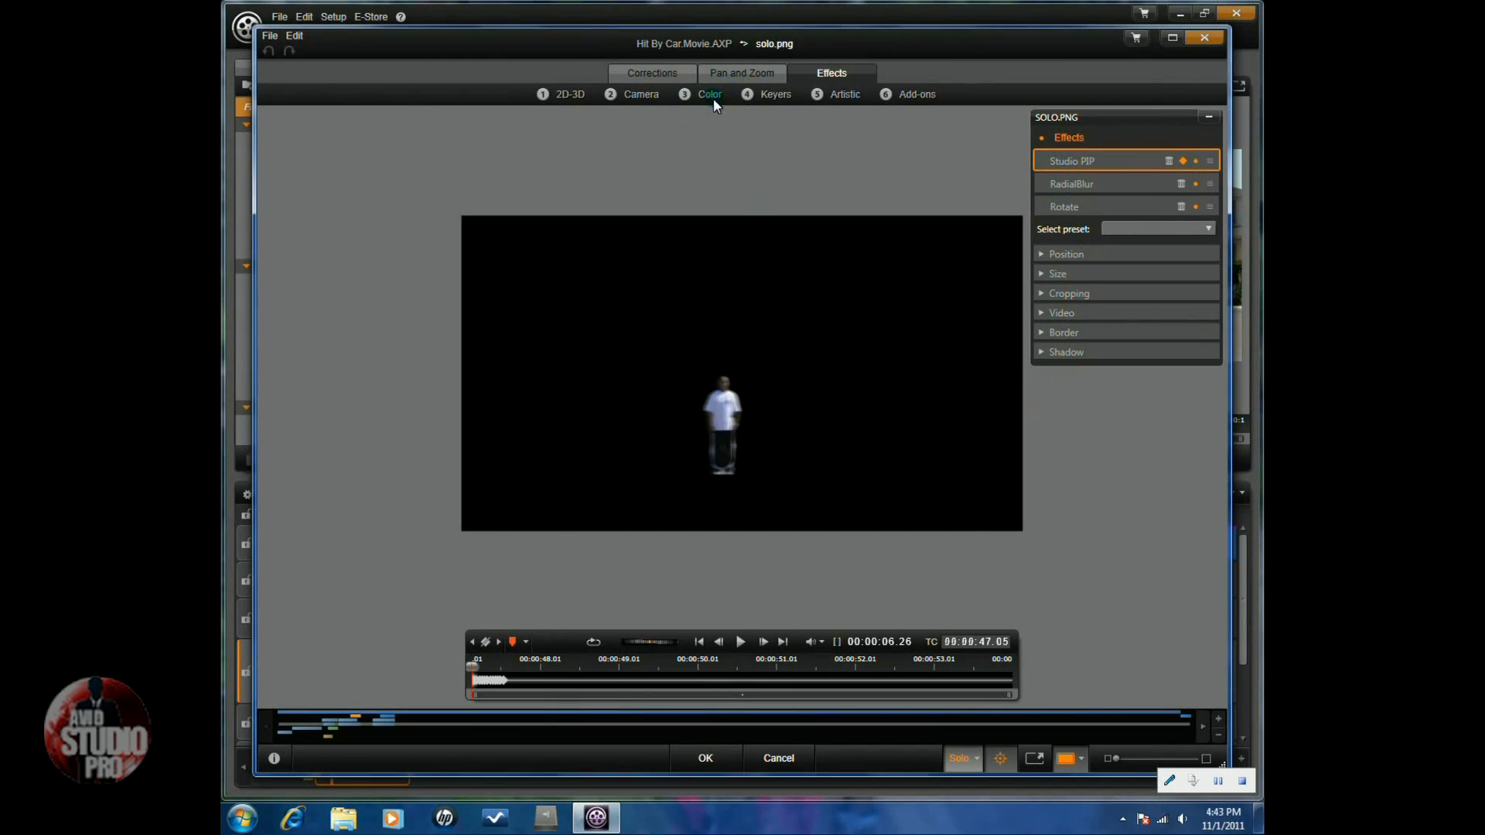
# - Add a Studio PIP set to No Preset and preview the cut-out over the car footage
pyautogui.click(571, 95)
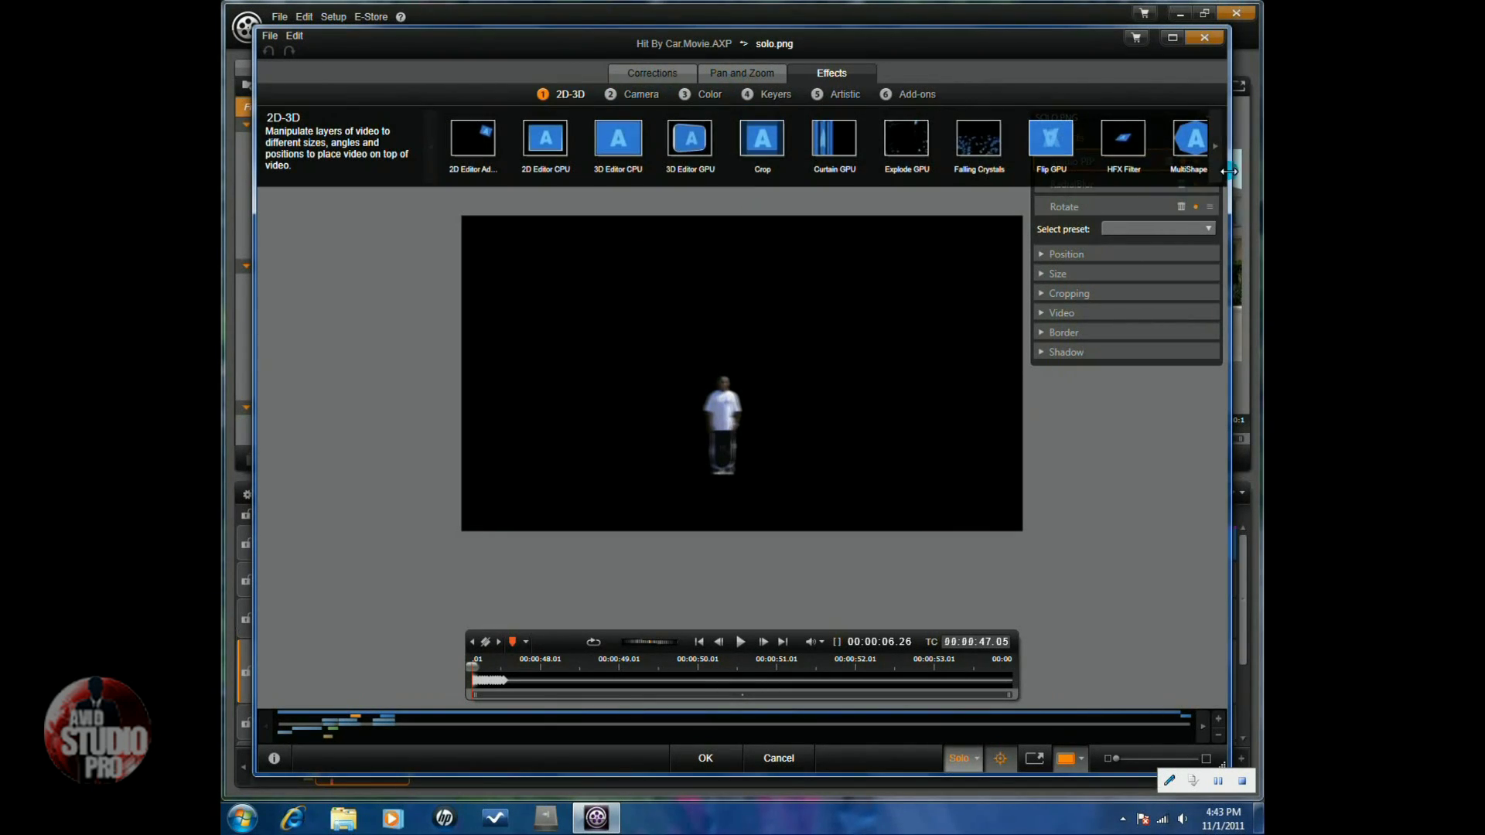
pyautogui.click(1216, 149)
pyautogui.click(1214, 149)
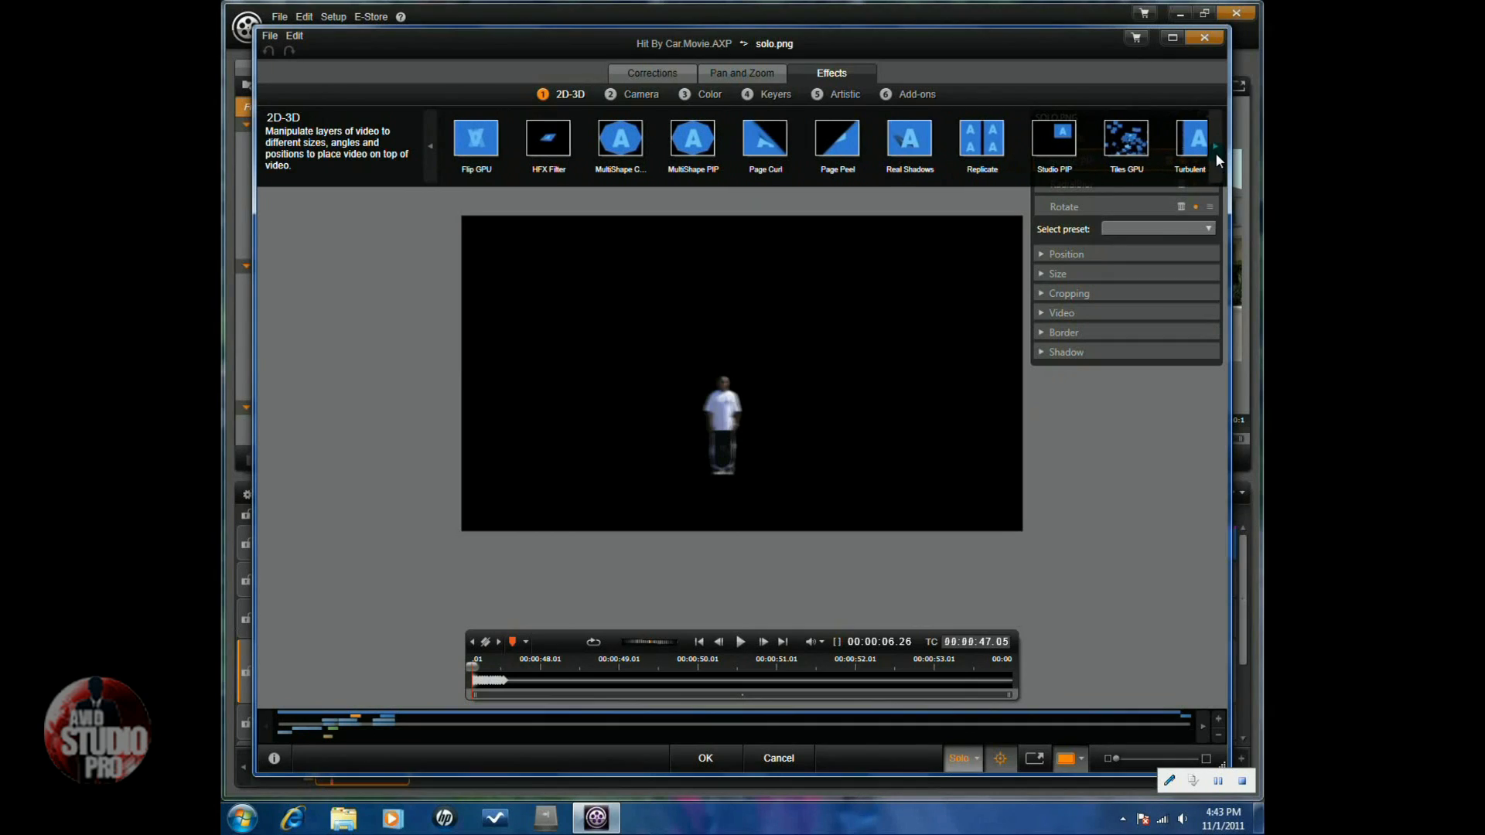
pyautogui.click(1051, 143)
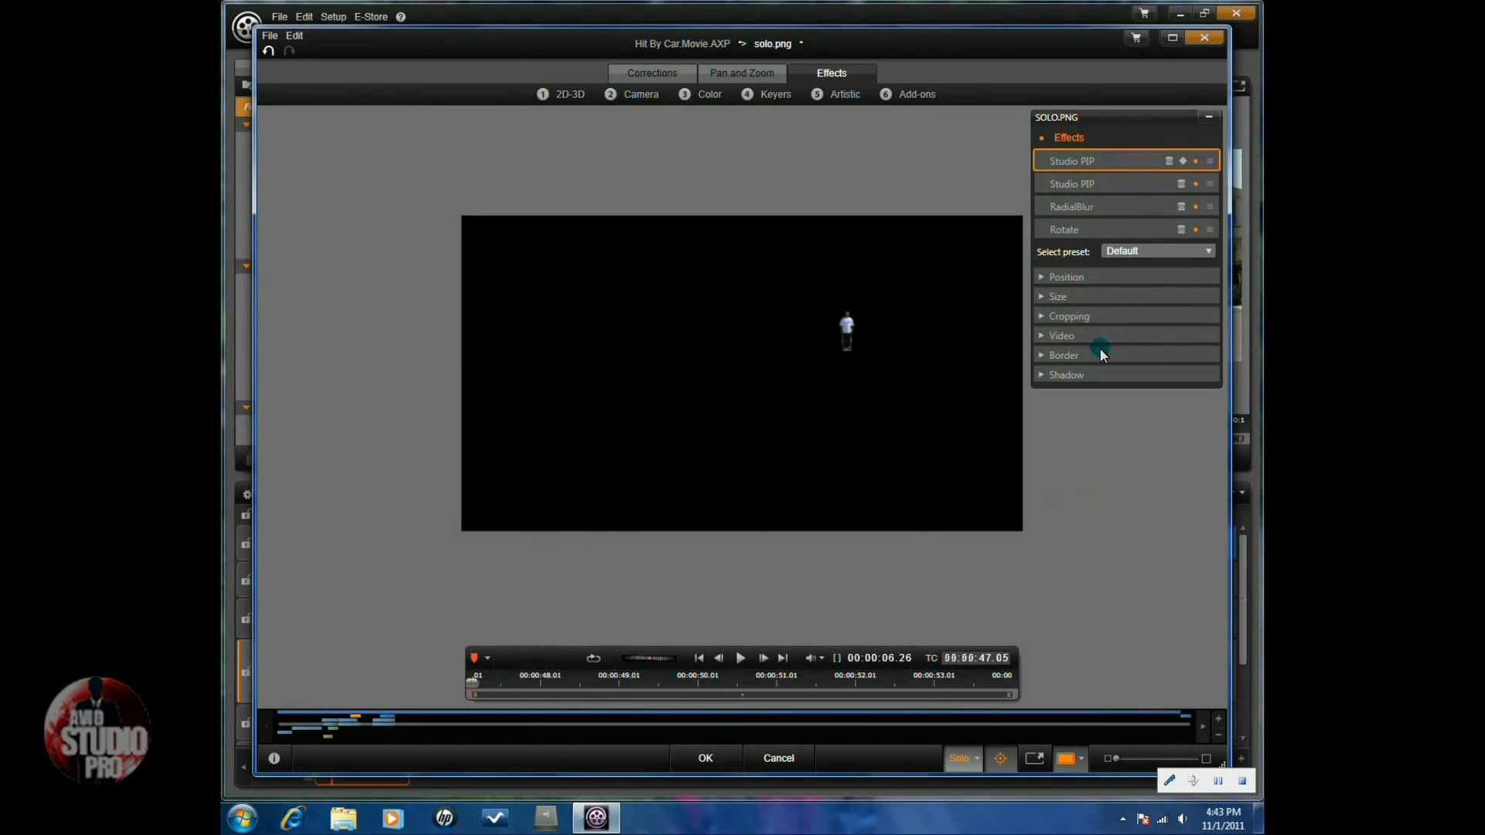
pyautogui.click(1123, 160)
pyautogui.click(1210, 250)
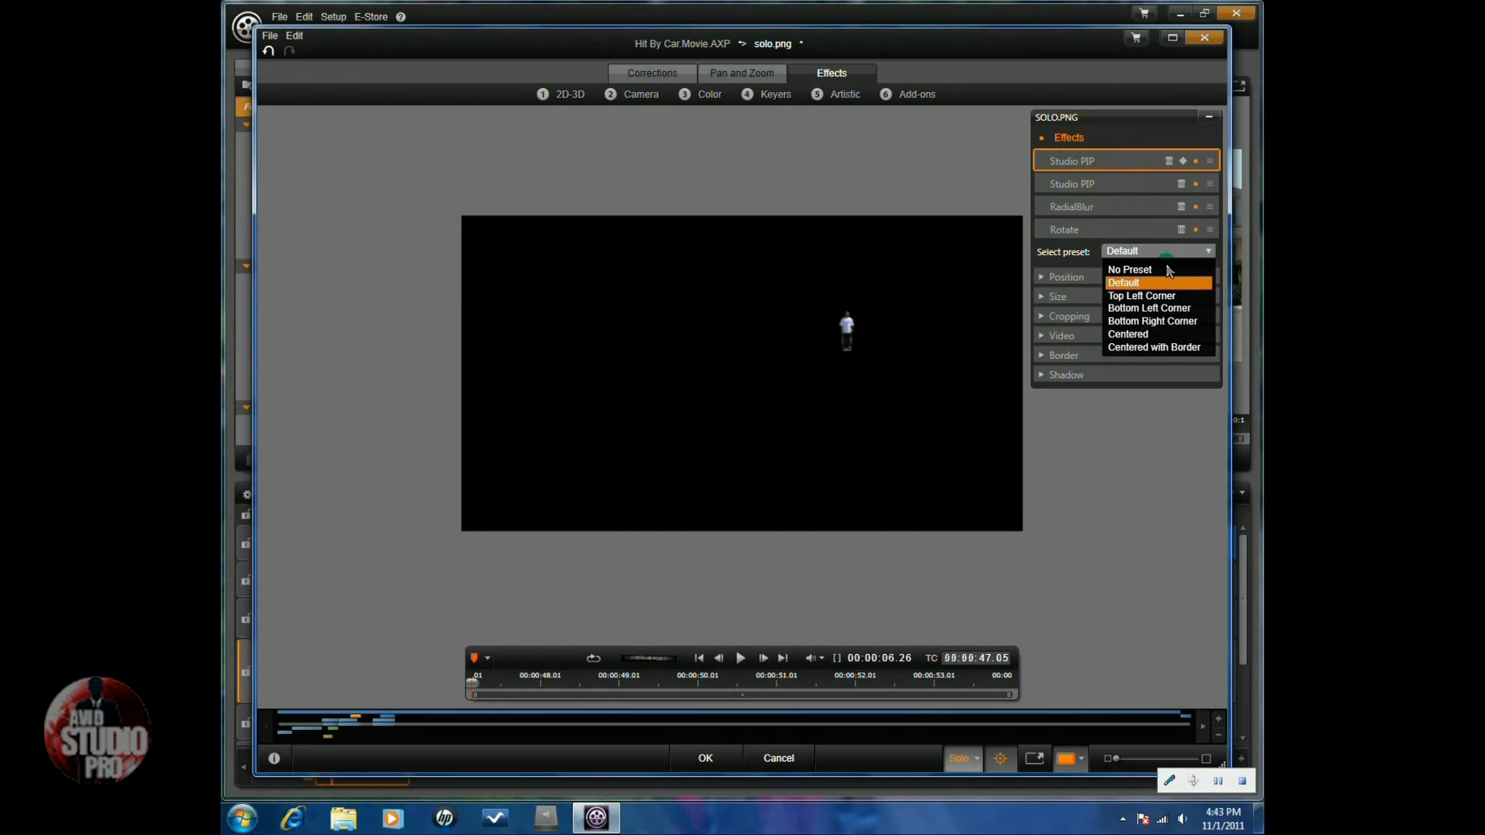
pyautogui.click(1145, 266)
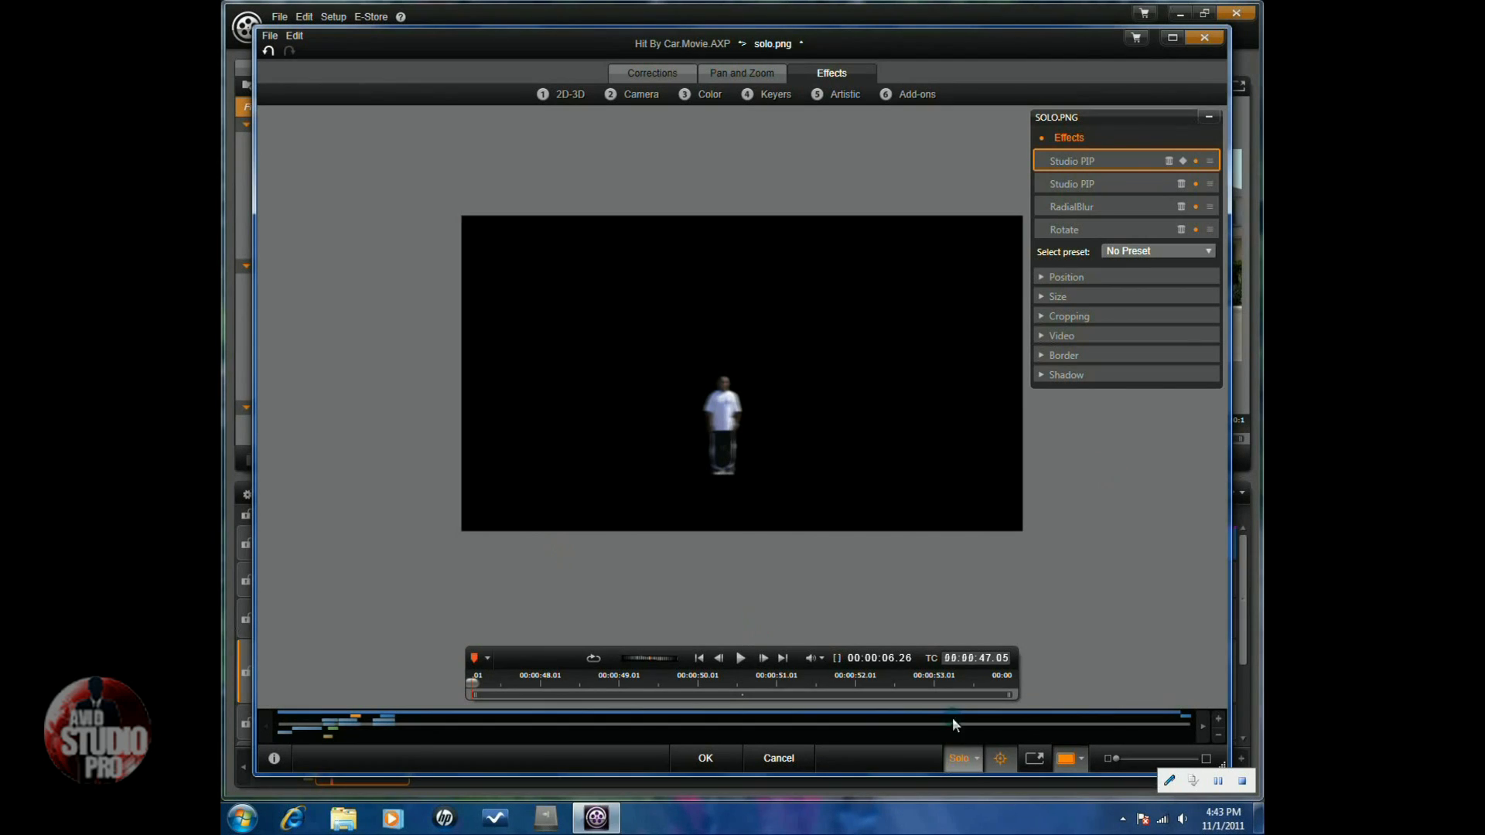
pyautogui.click(977, 762)
pyautogui.click(1029, 777)
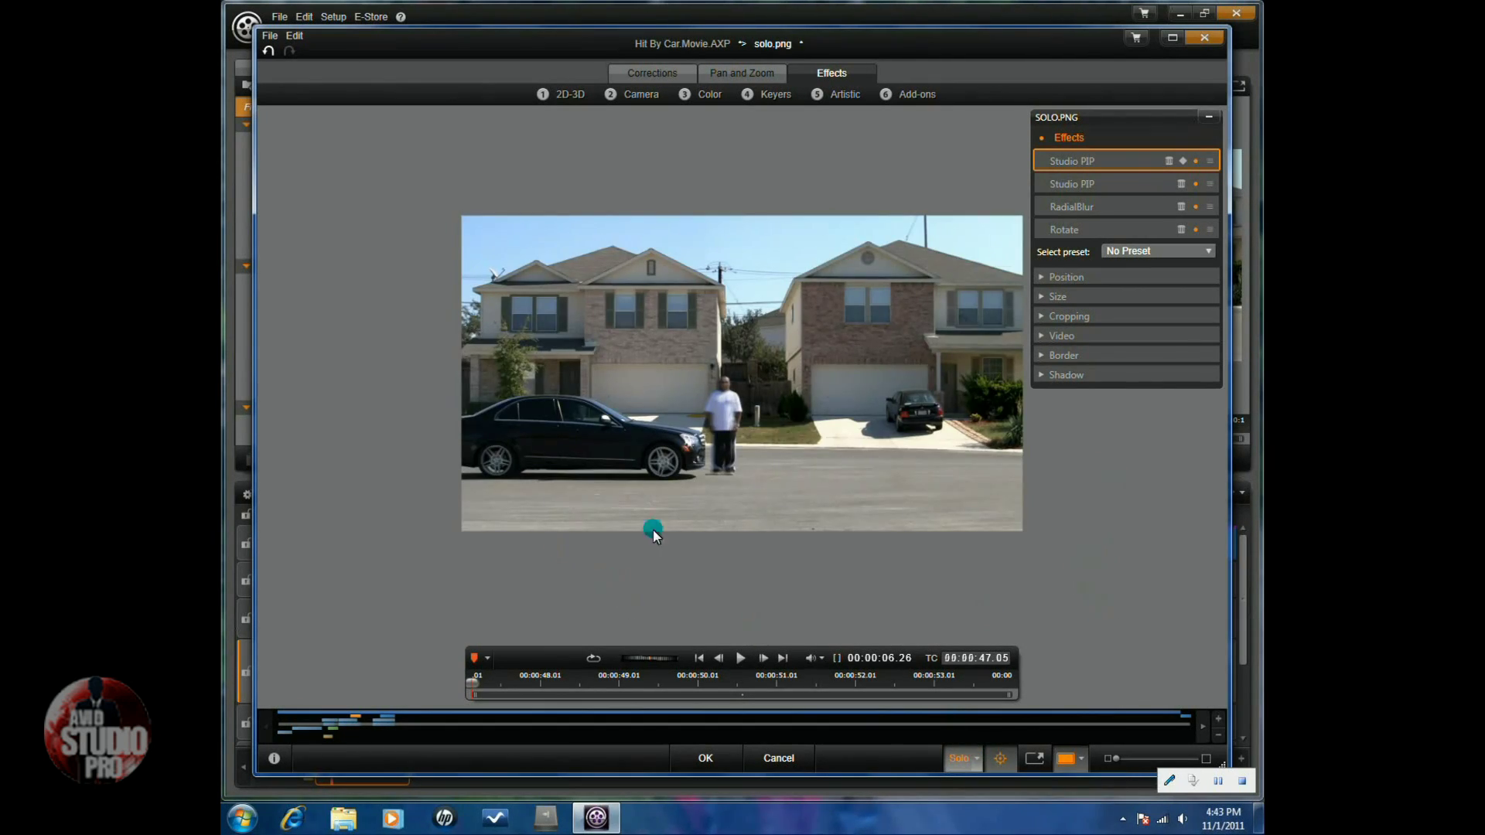
pyautogui.click(1041, 279)
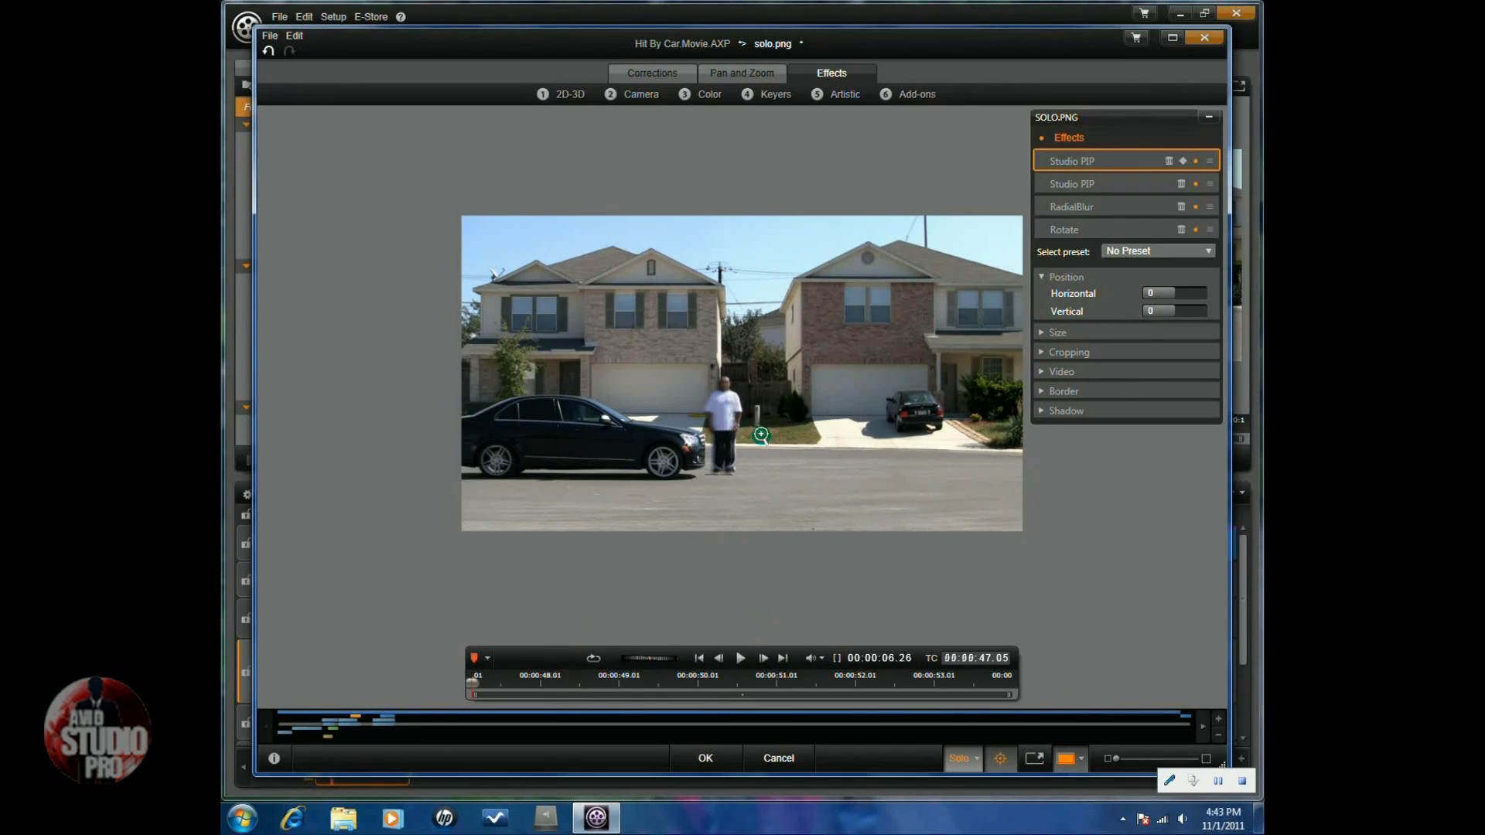
# - Step forward two frames, then delete the extra top Studio PIP from solo.png
pyautogui.click(763, 658)
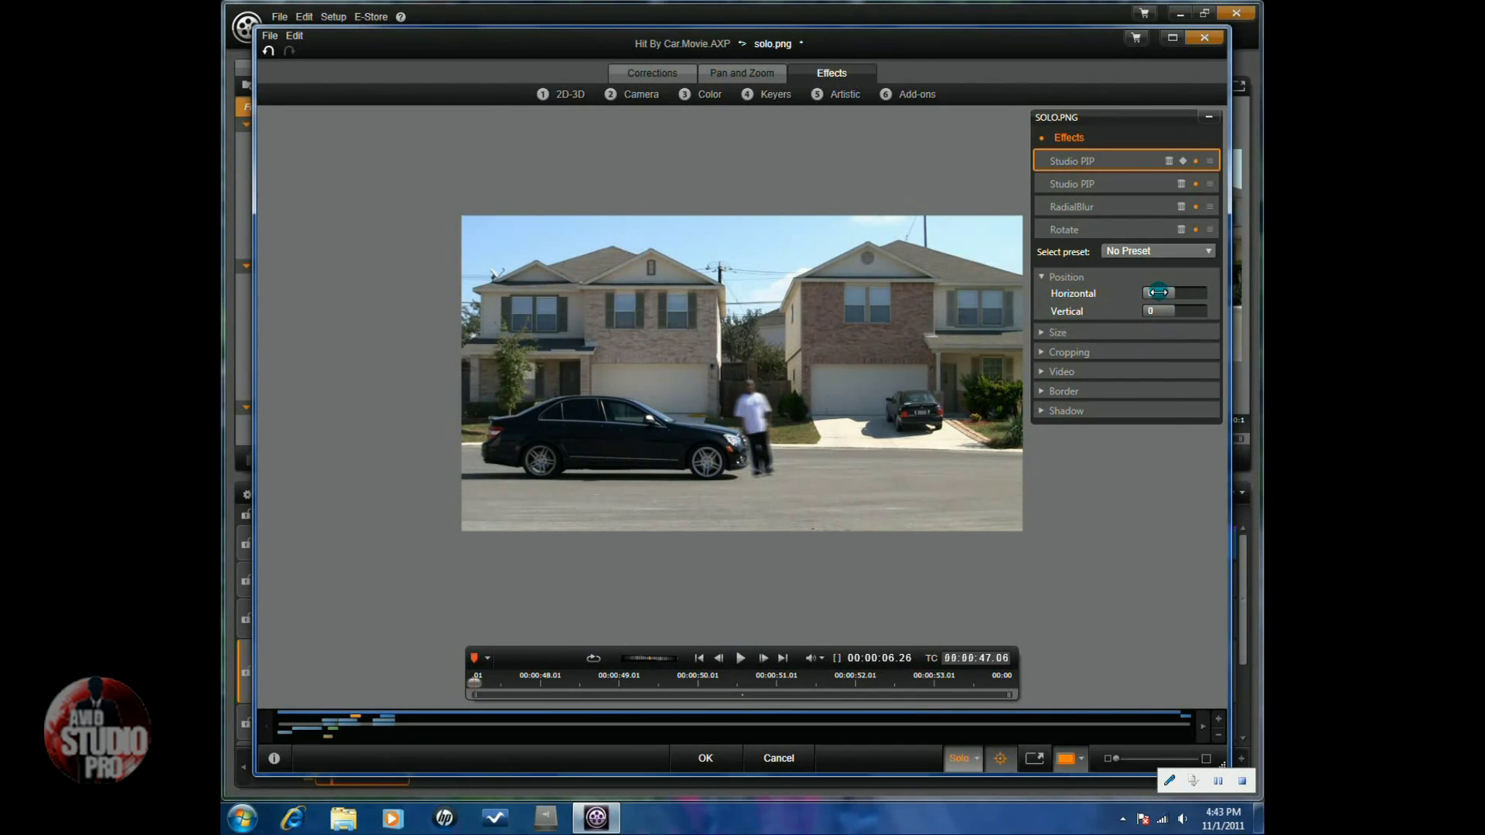
pyautogui.click(764, 659)
pyautogui.click(1068, 633)
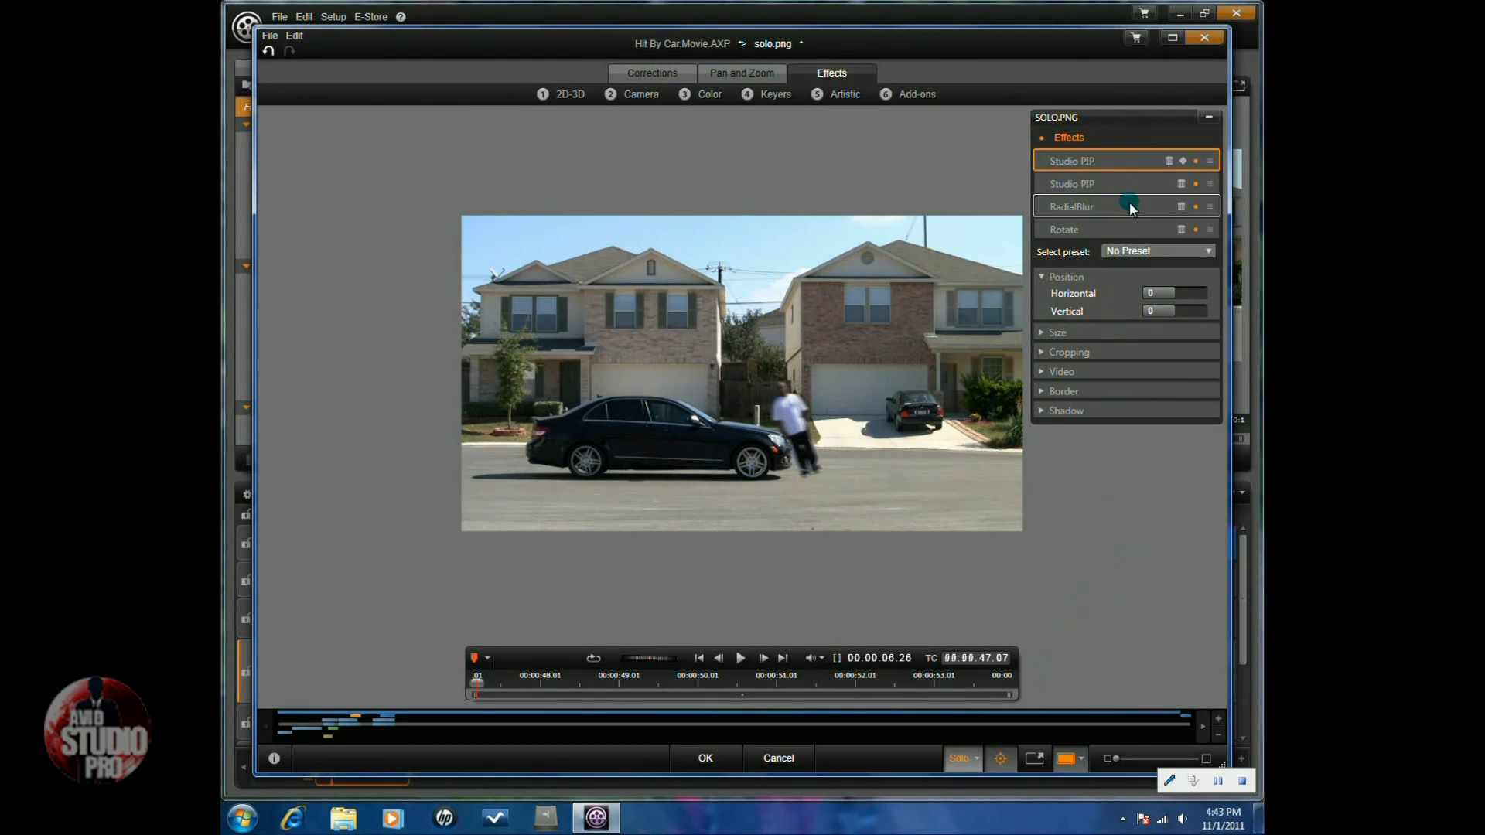
pyautogui.click(1148, 164)
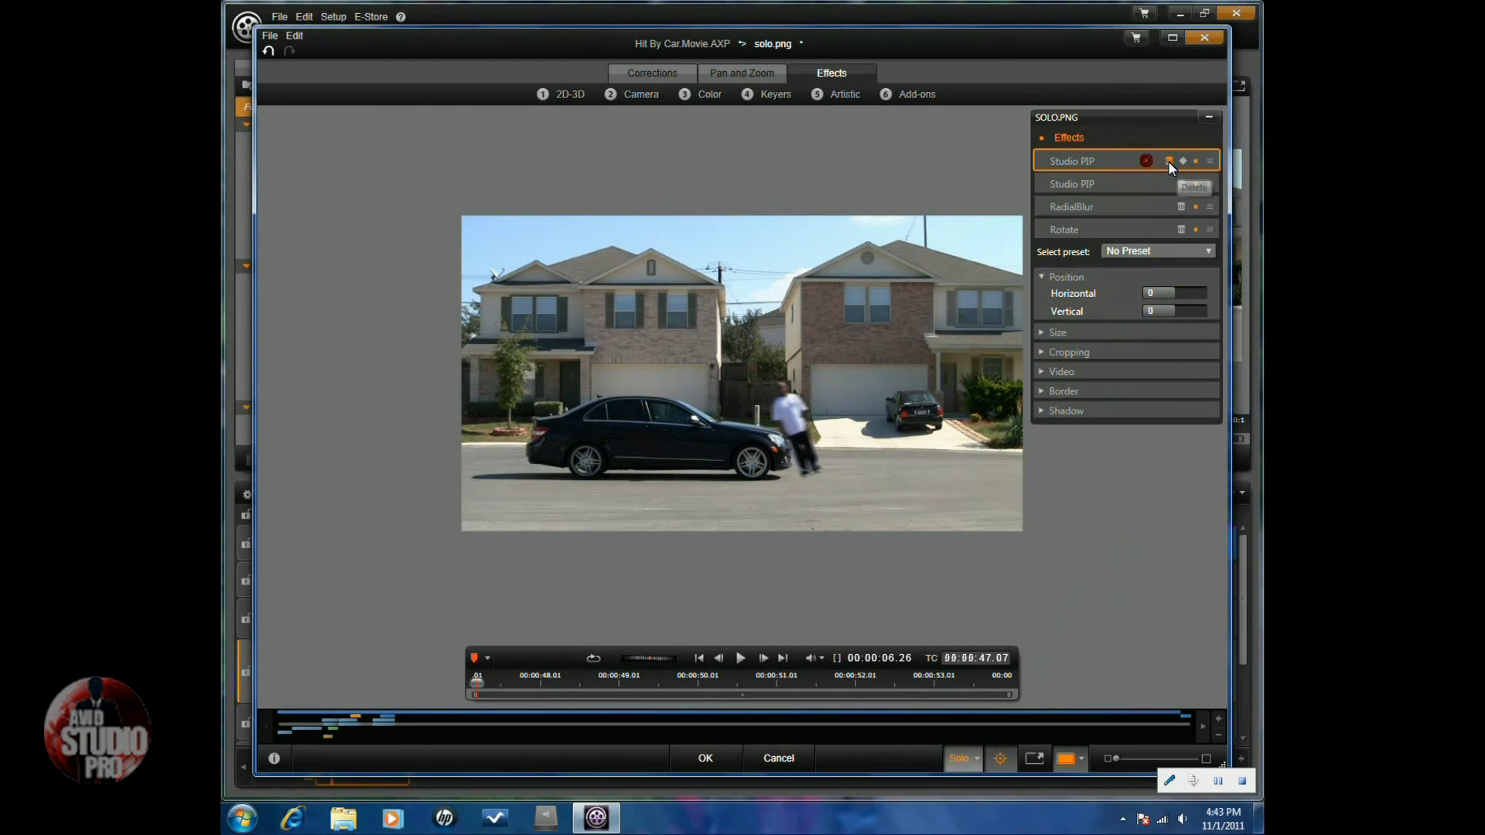
pyautogui.click(1124, 358)
pyautogui.press('Delete')
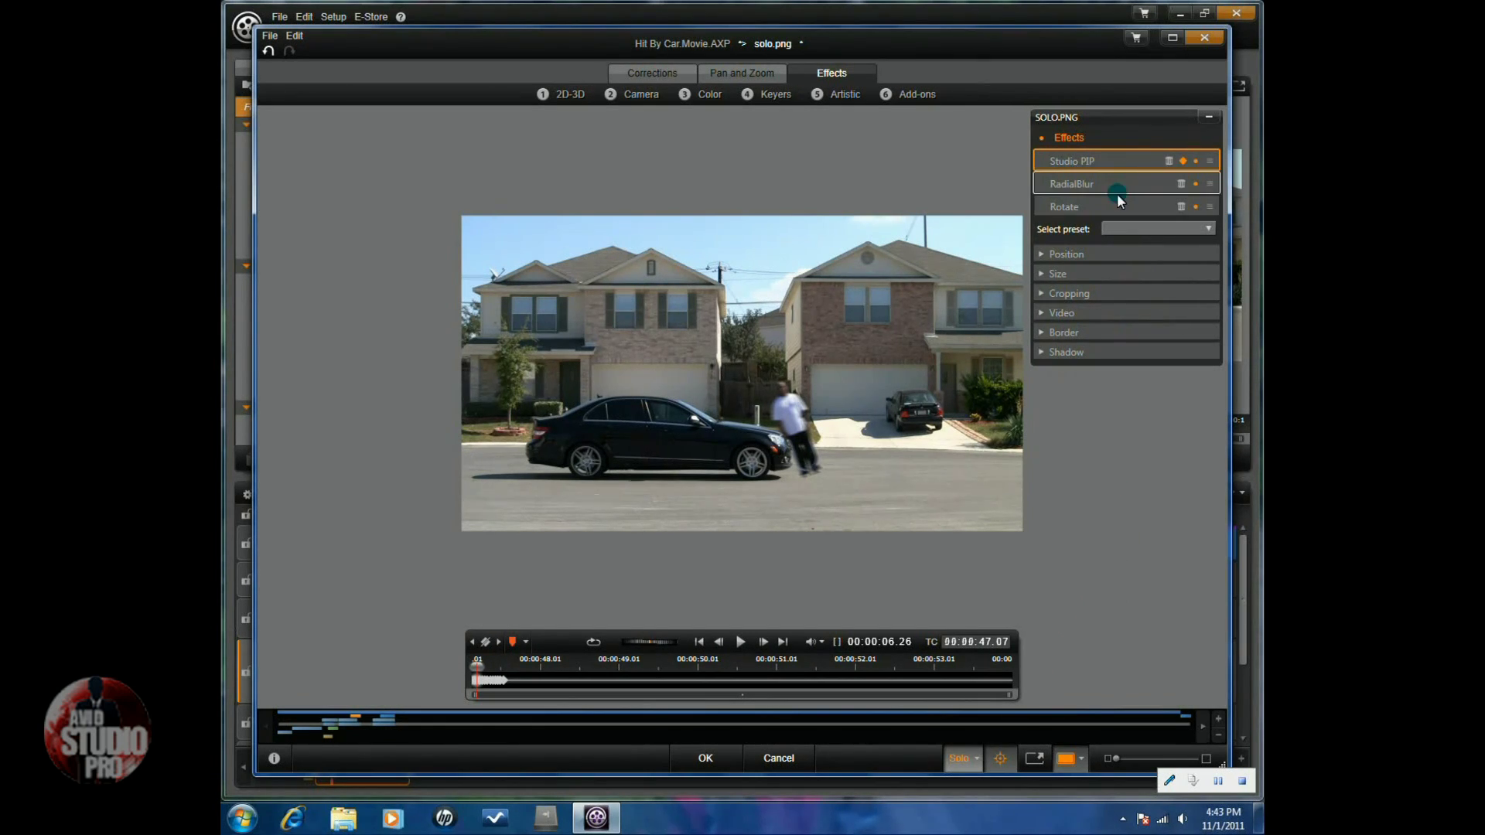
pyautogui.click(1089, 185)
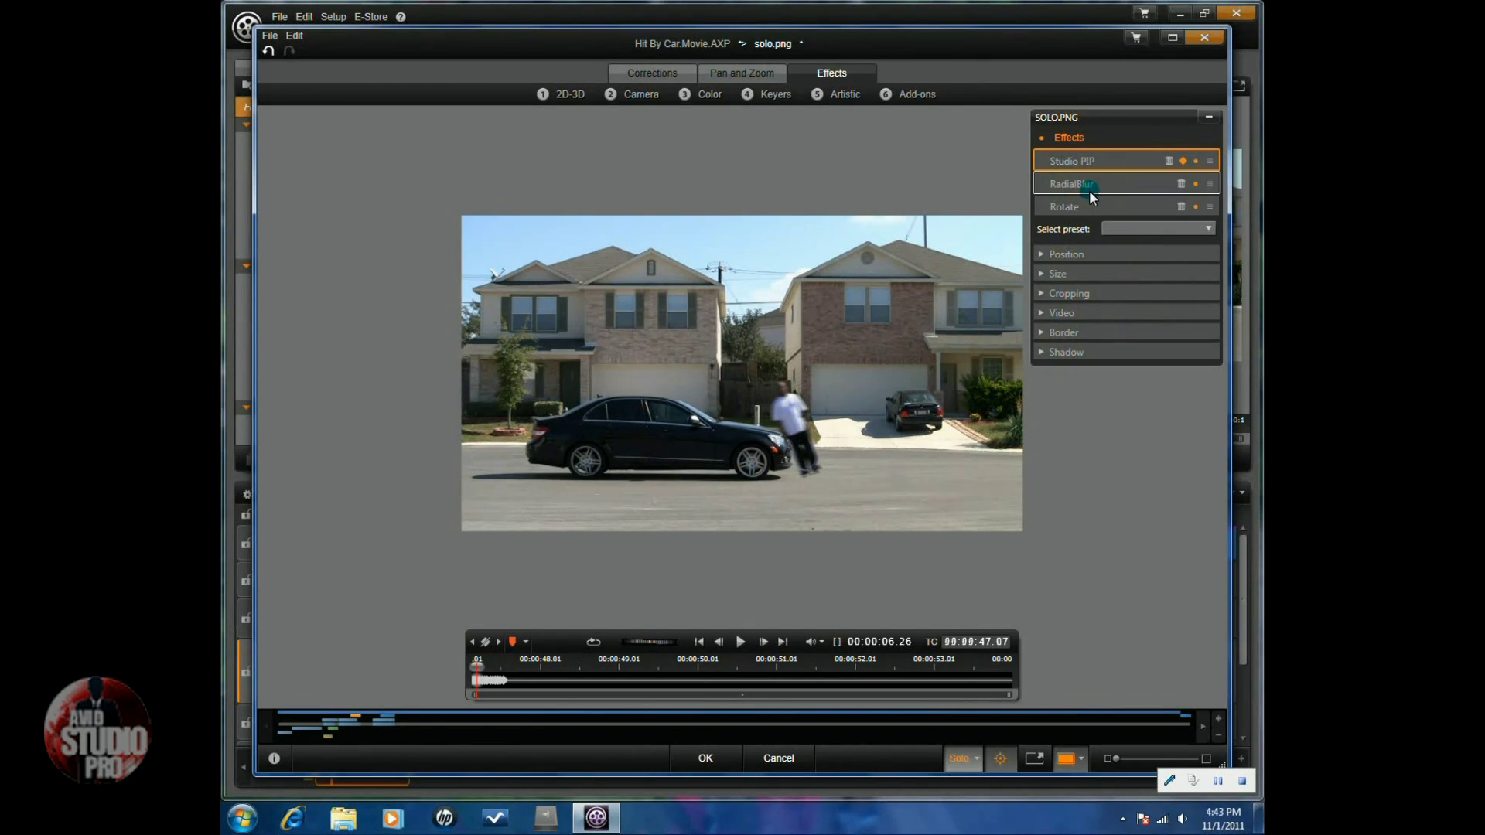
pyautogui.click(644, 95)
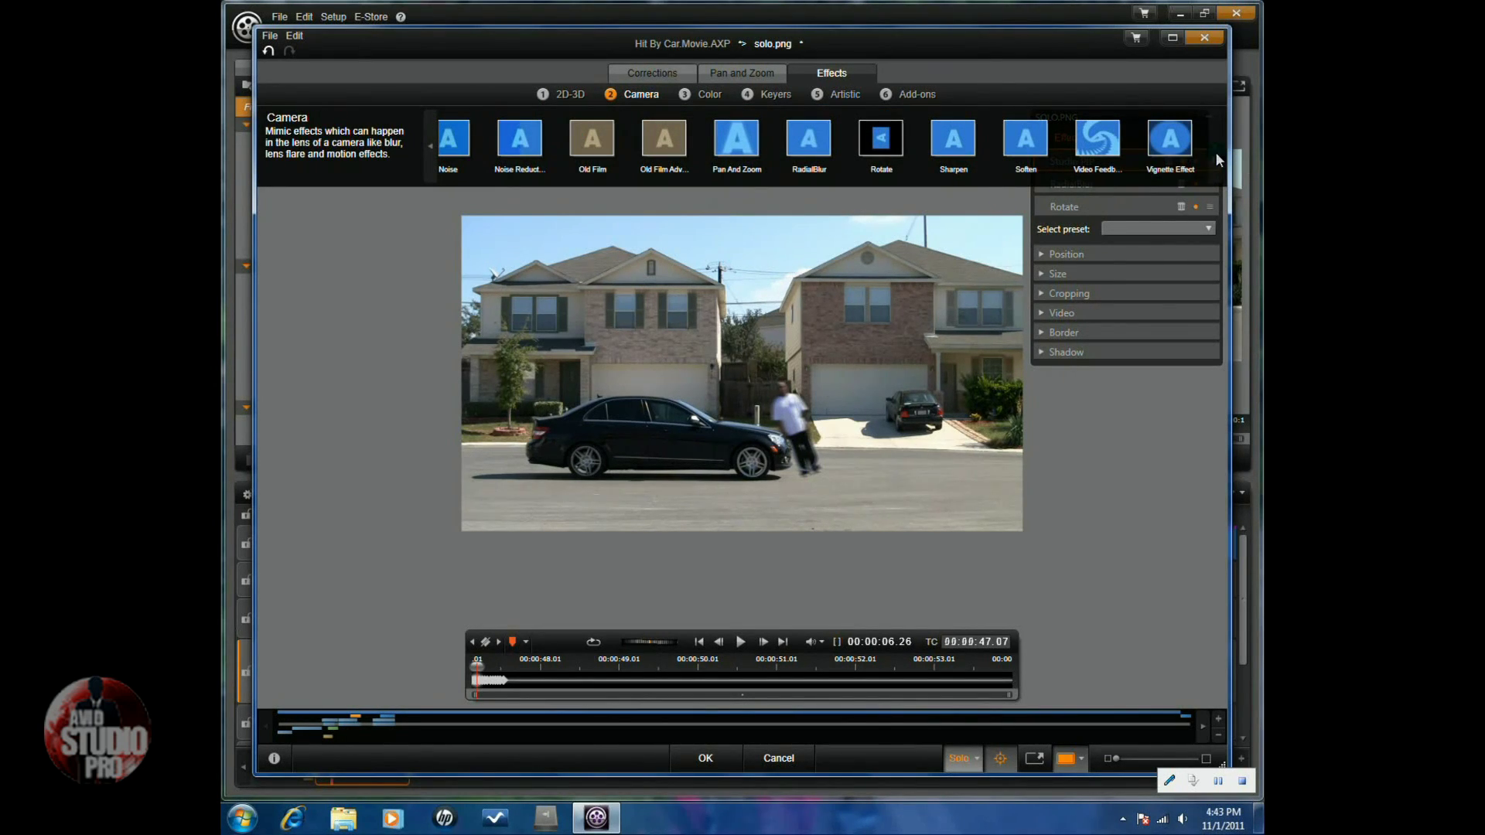
pyautogui.click(802, 148)
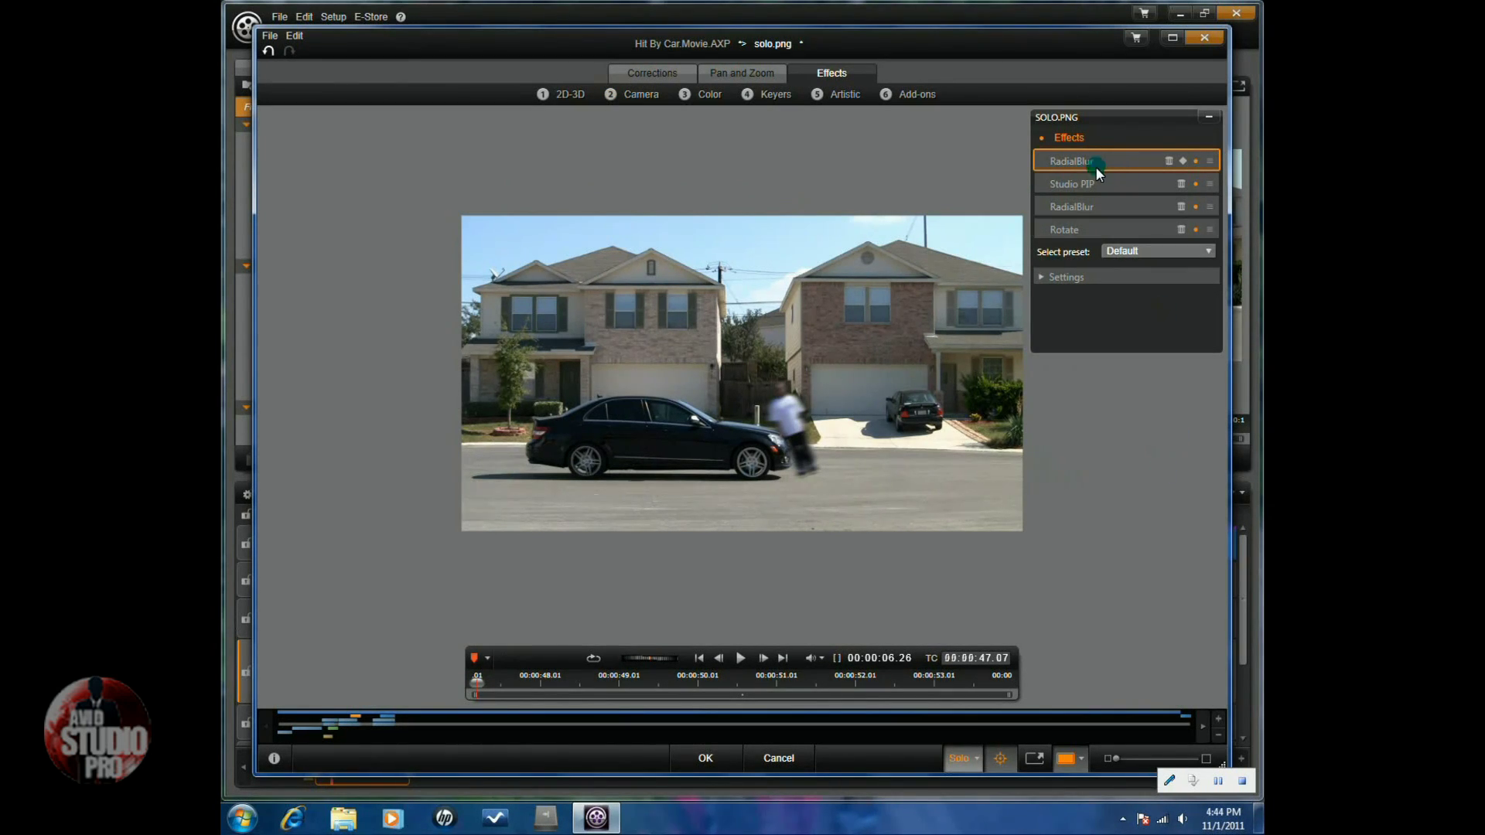
pyautogui.click(1041, 278)
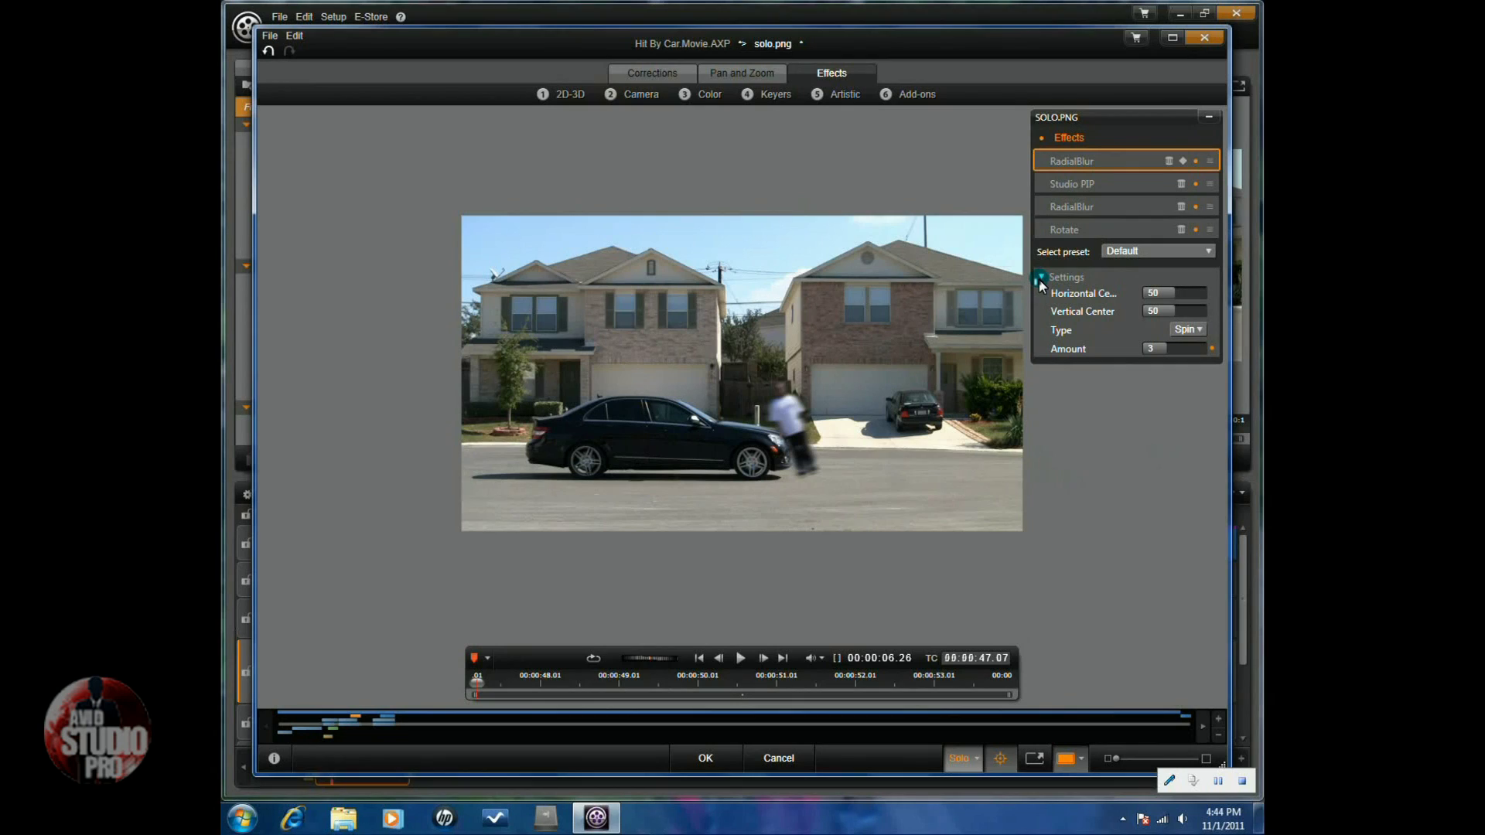
pyautogui.click(1210, 253)
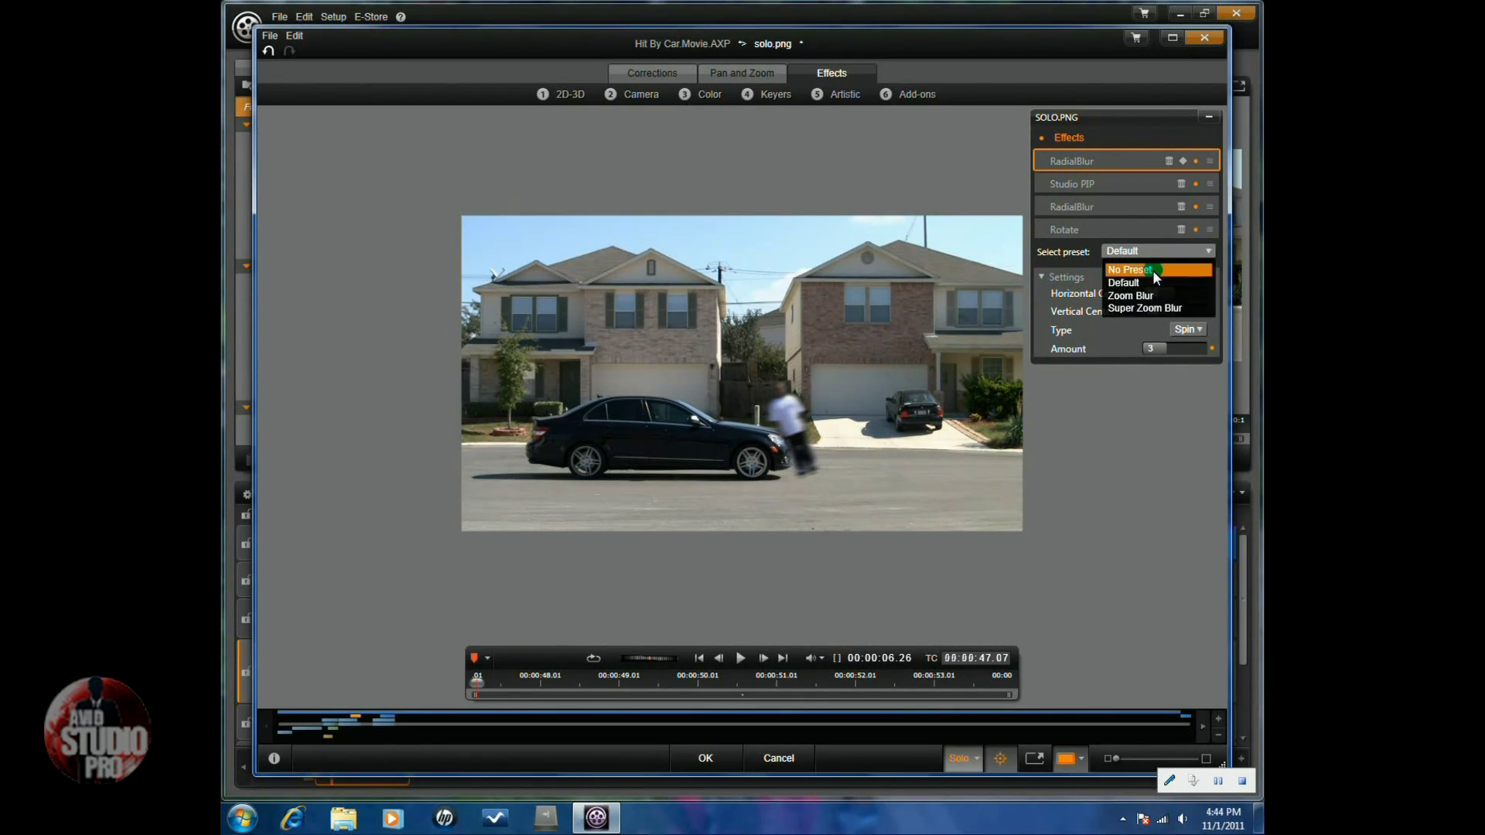
pyautogui.click(1153, 270)
pyautogui.moveTo(1120, 291); pyautogui.dragTo(1082, 293)
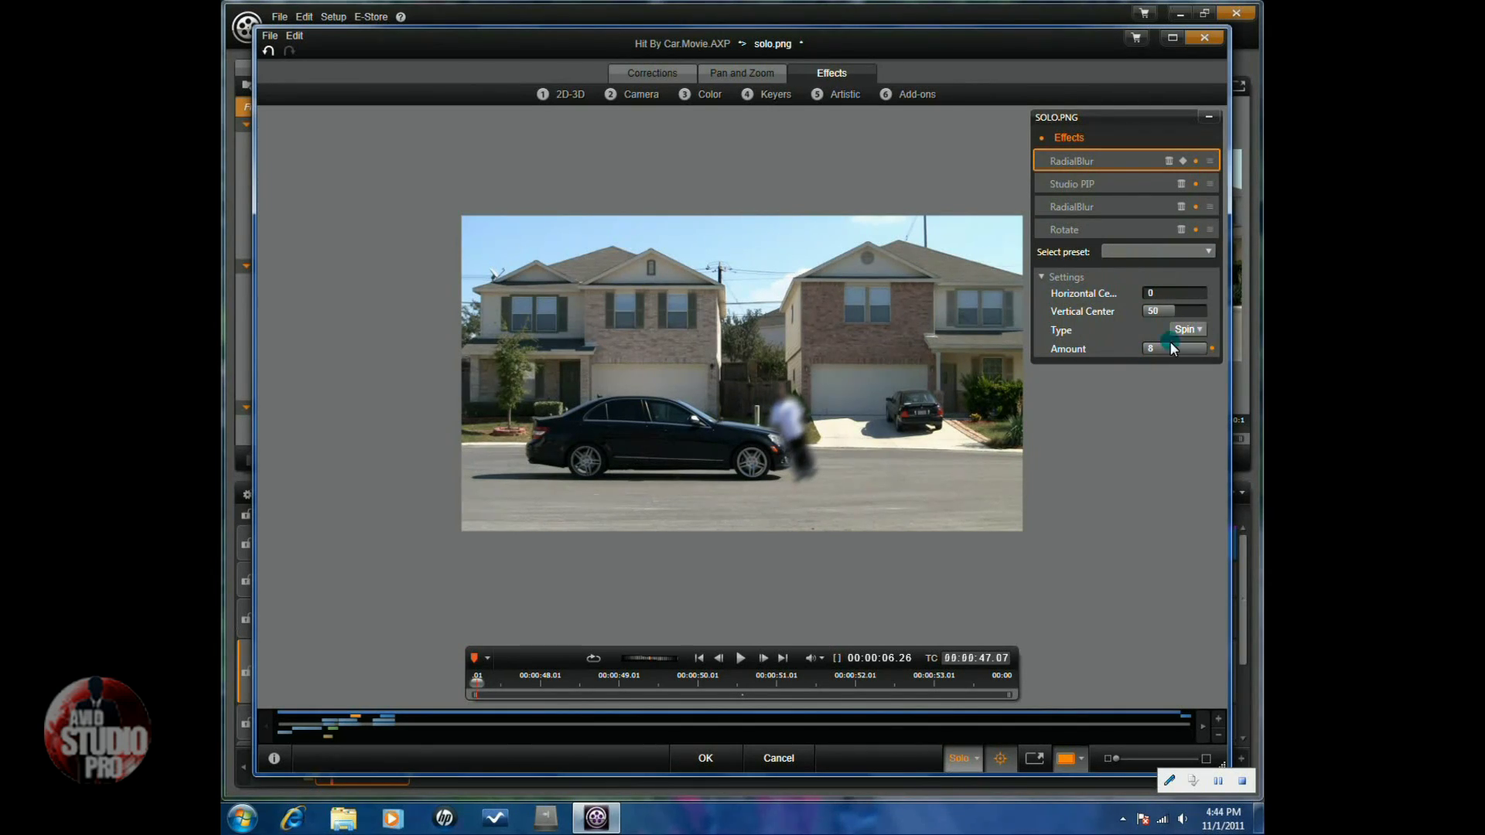
pyautogui.moveTo(1174, 349); pyautogui.dragTo(1149, 344)
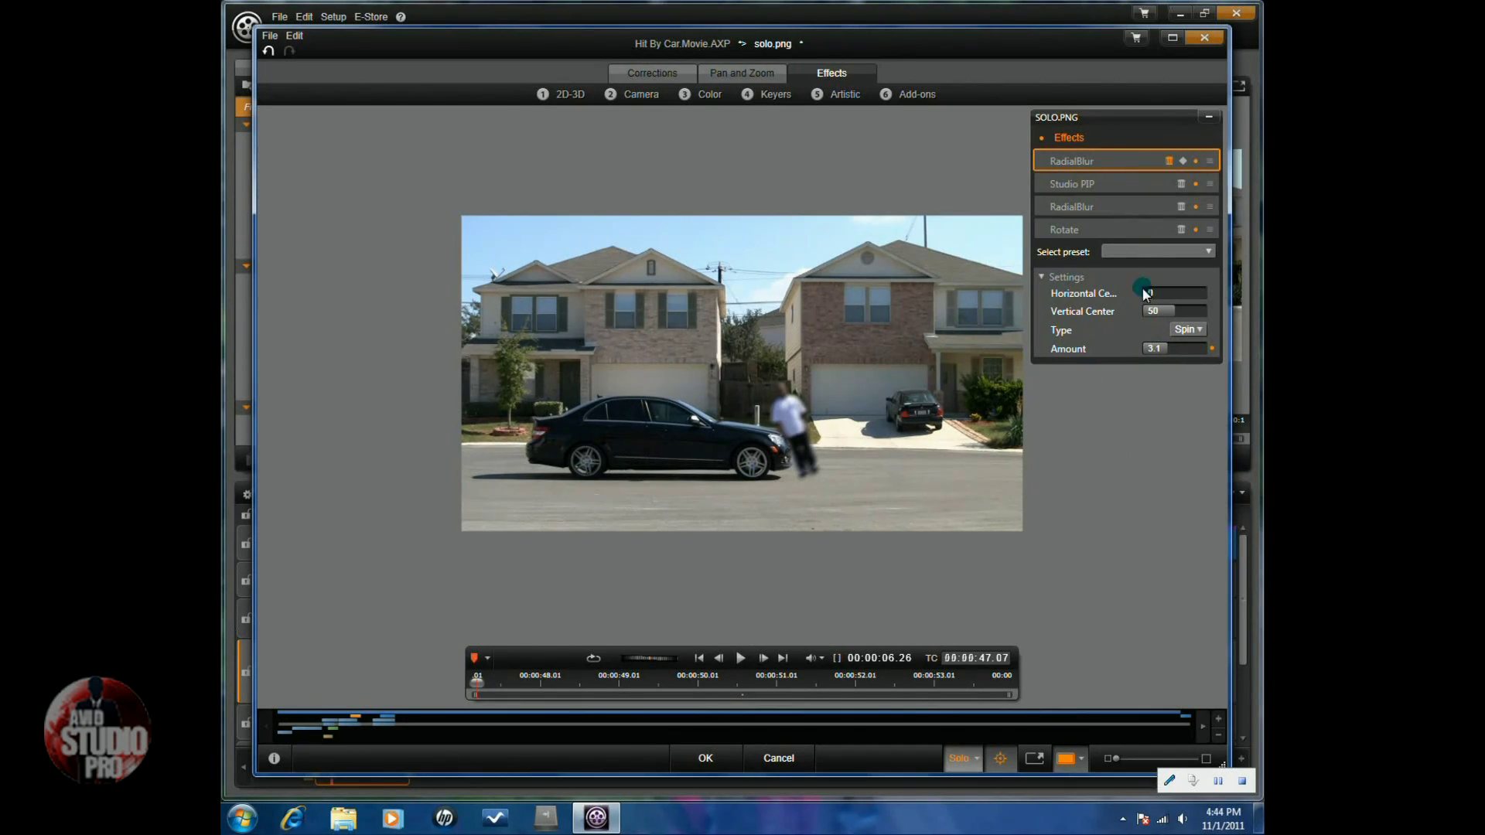
pyautogui.press('Delete')
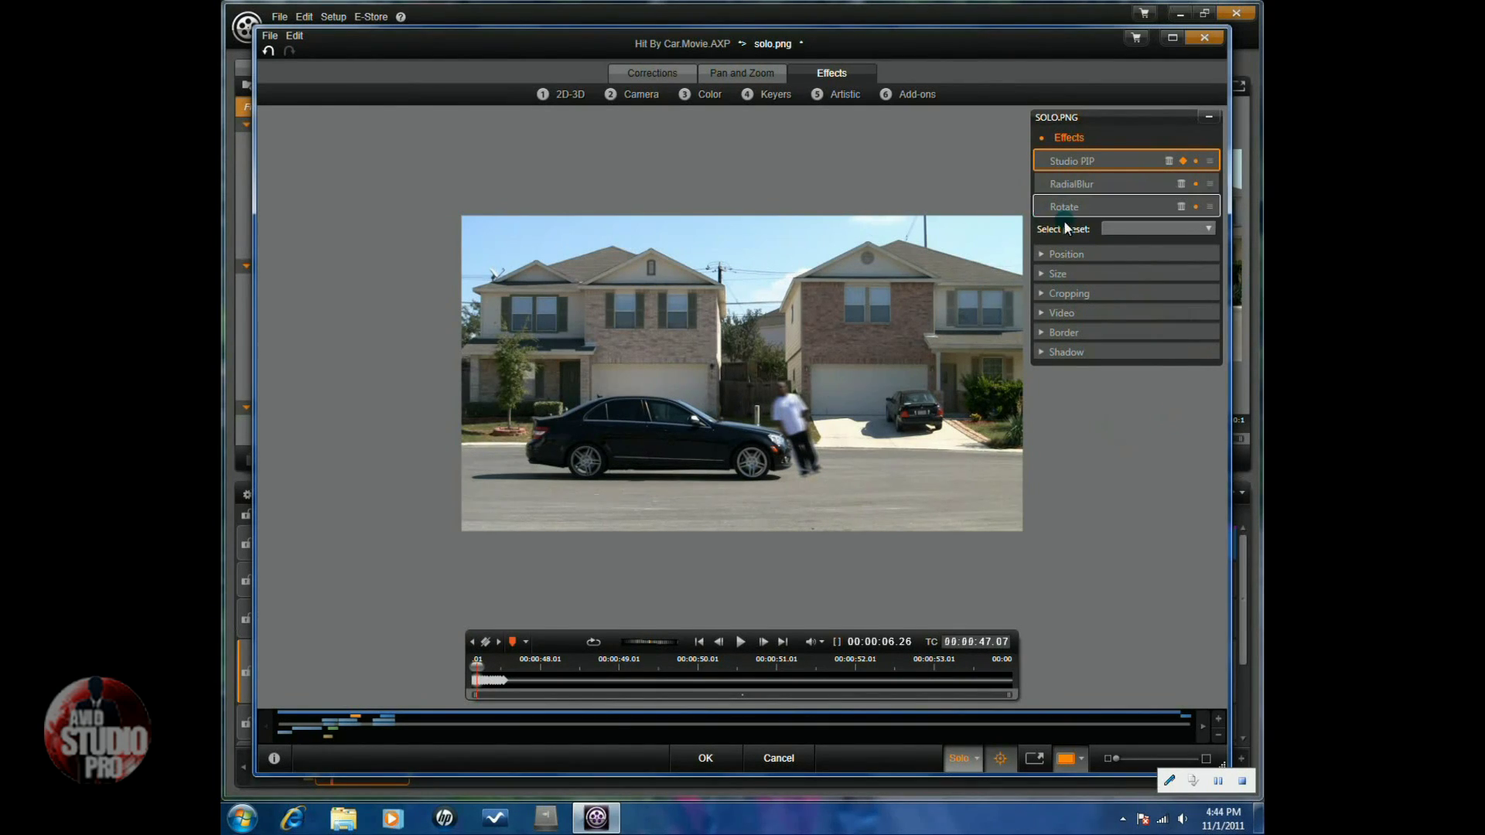
# - Add a Rotate effect from the Camera effects and drag it below Studio PIP, RadialBlur and Rotate
pyautogui.moveTo(576, 95)
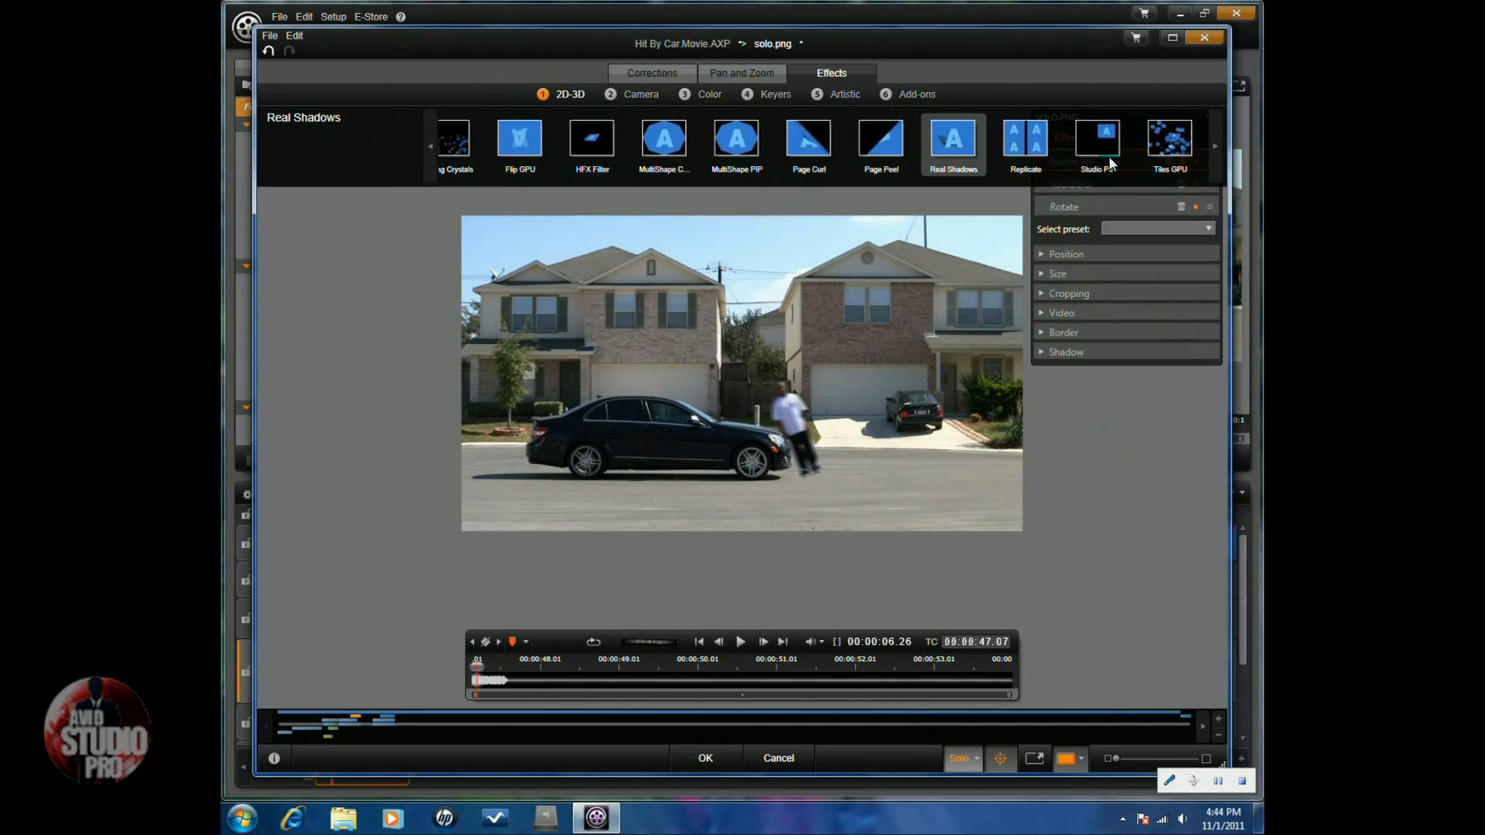
pyautogui.click(1219, 147)
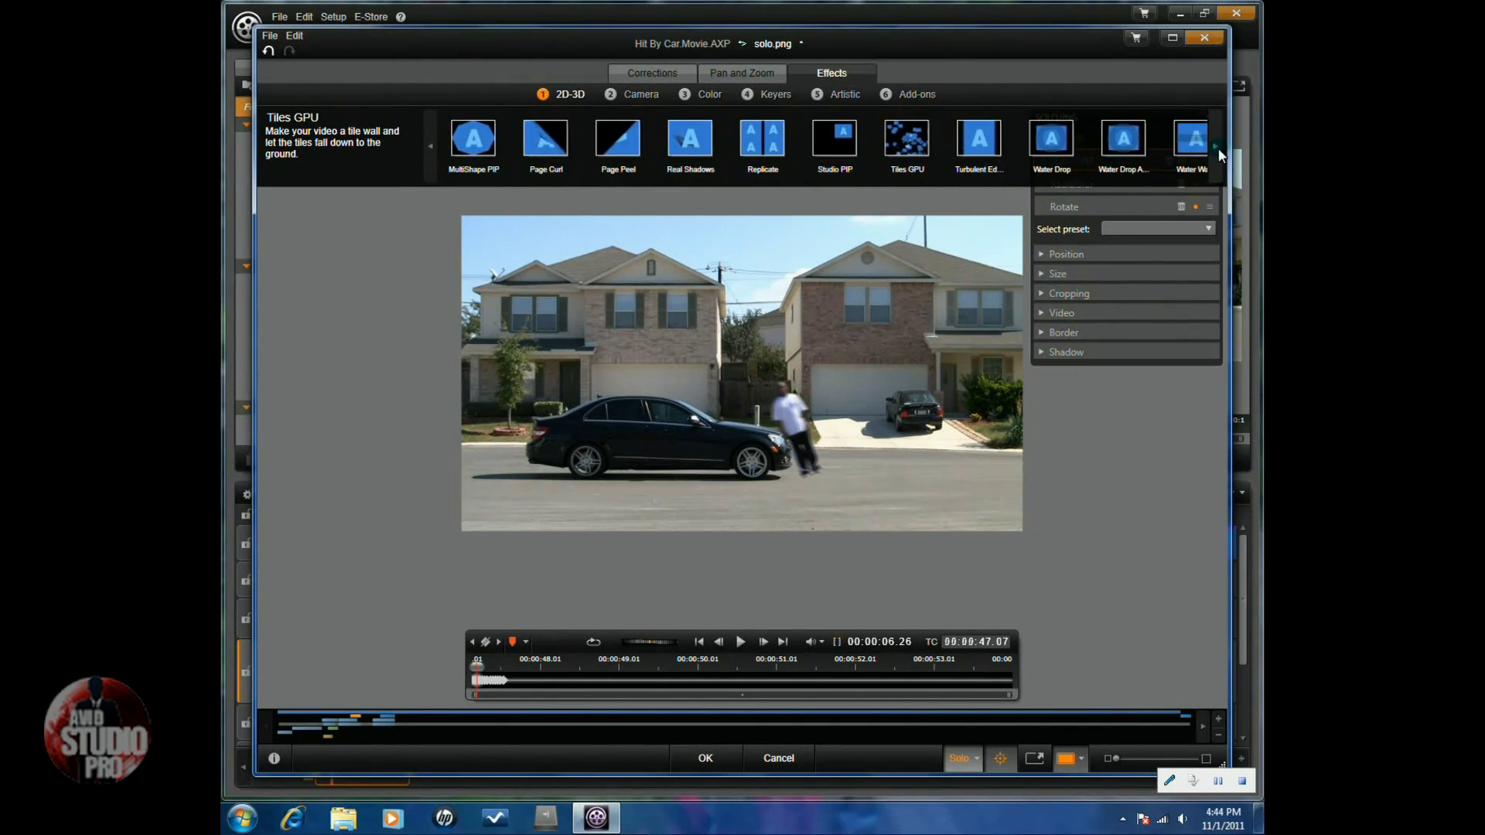
pyautogui.click(1218, 146)
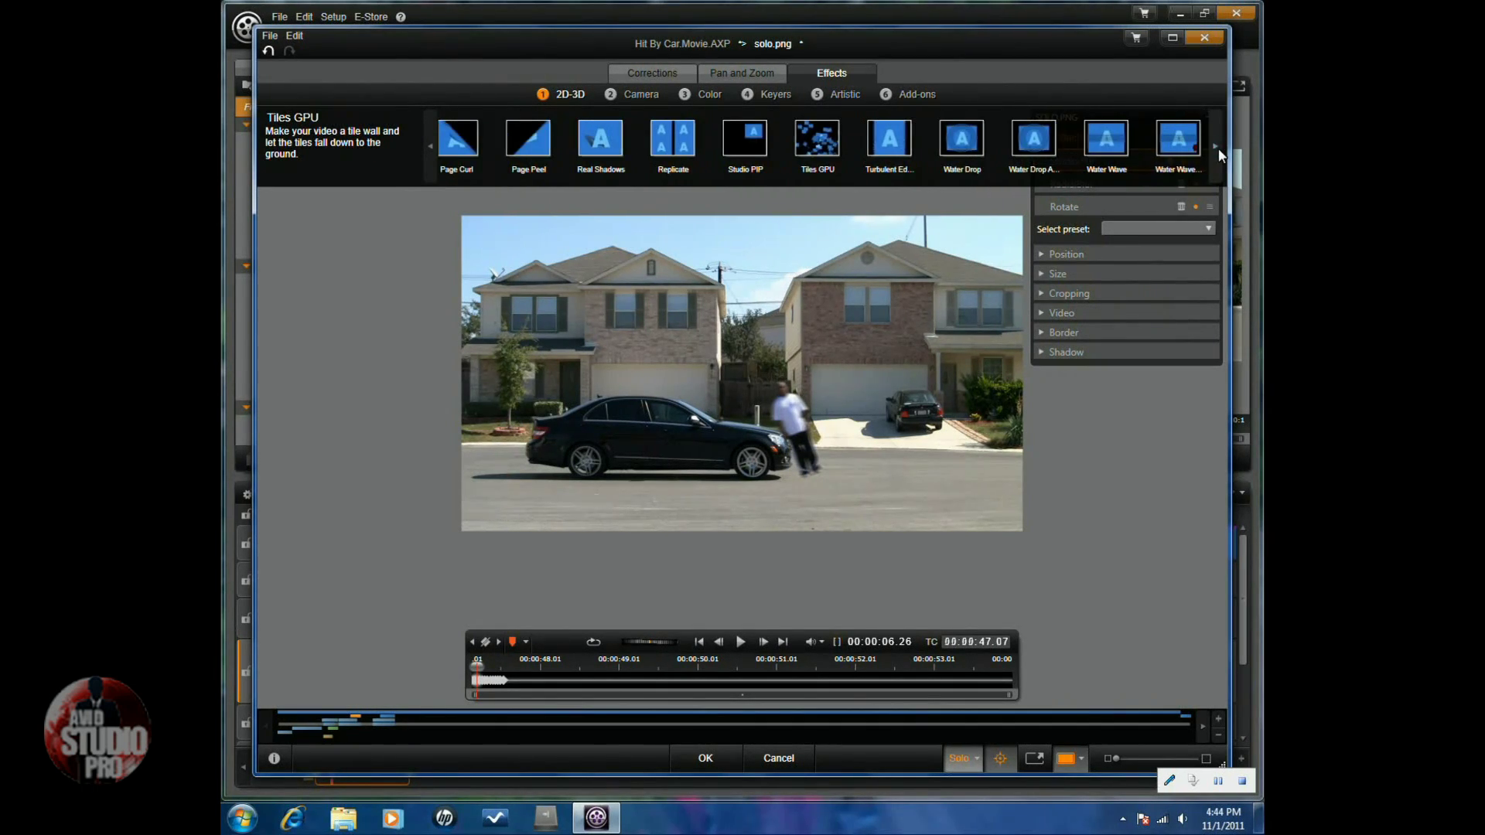
pyautogui.click(634, 94)
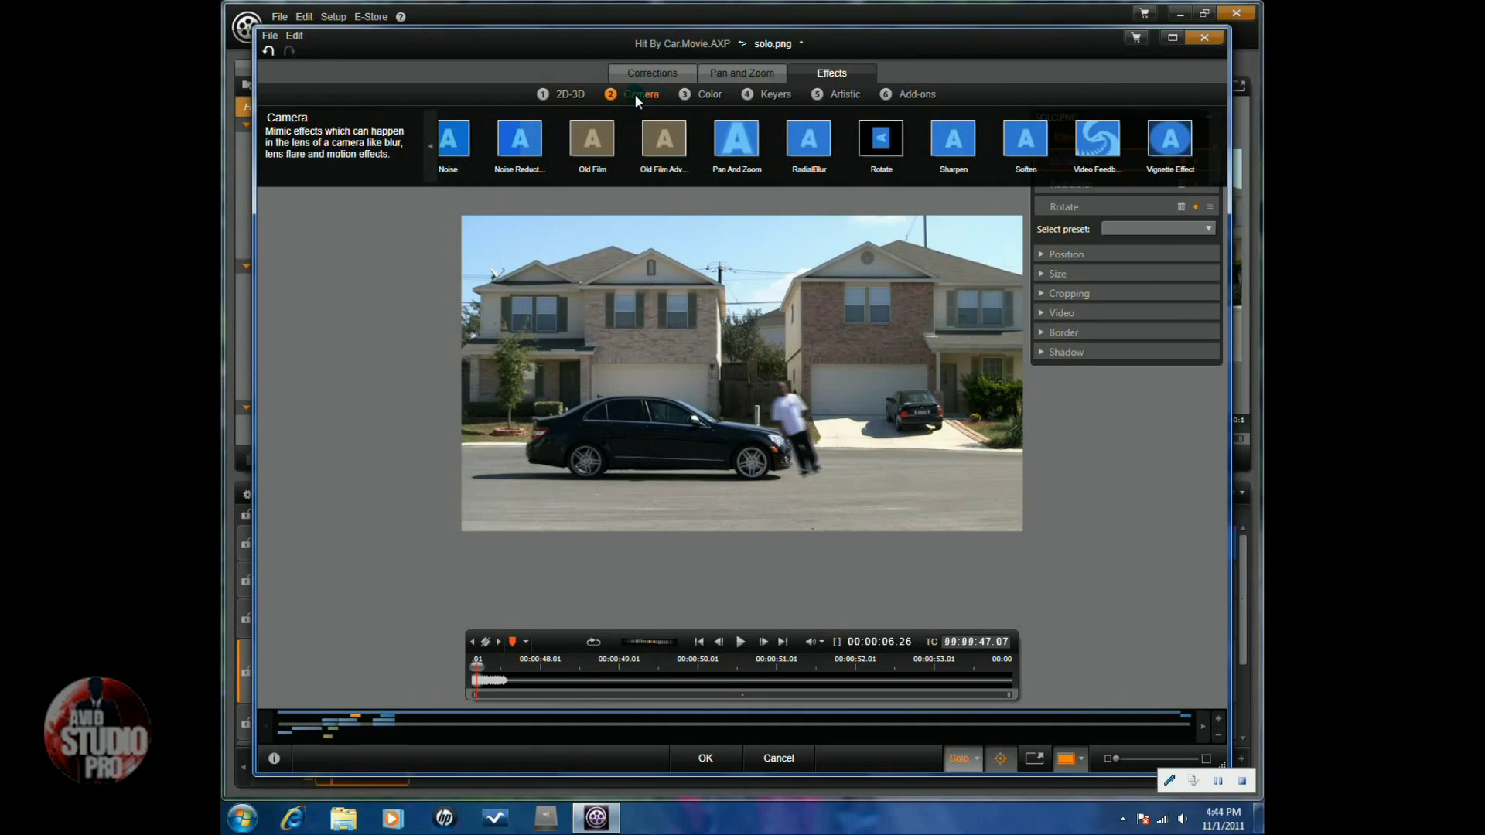
pyautogui.click(881, 139)
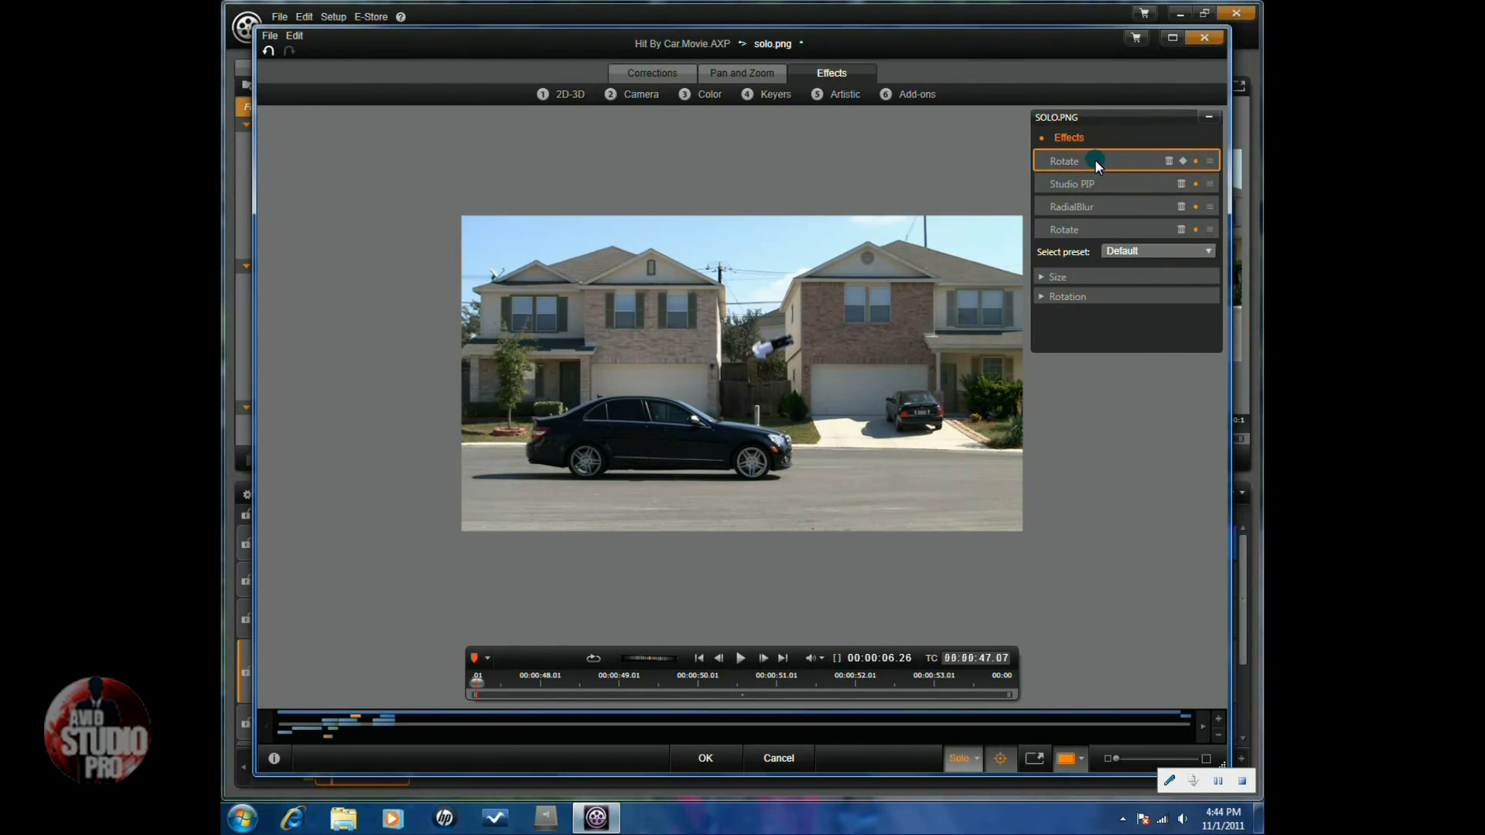
pyautogui.moveTo(1095, 165); pyautogui.dragTo(1058, 292)
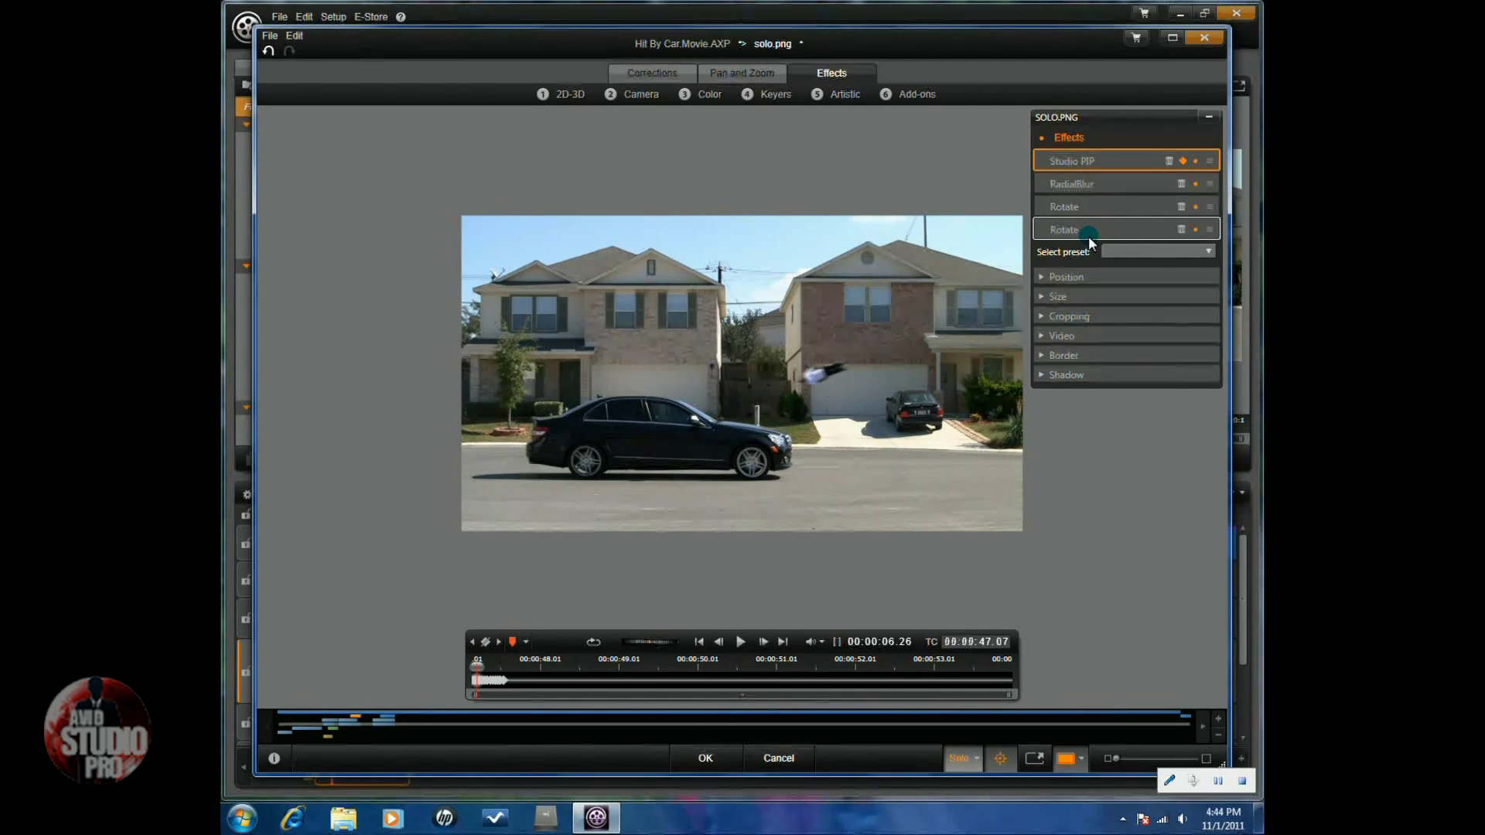
# - Set both the Studio PIP and lower Rotate presets to No Preset and expand the Rotate settings
pyautogui.click(1209, 253)
pyautogui.click(1170, 271)
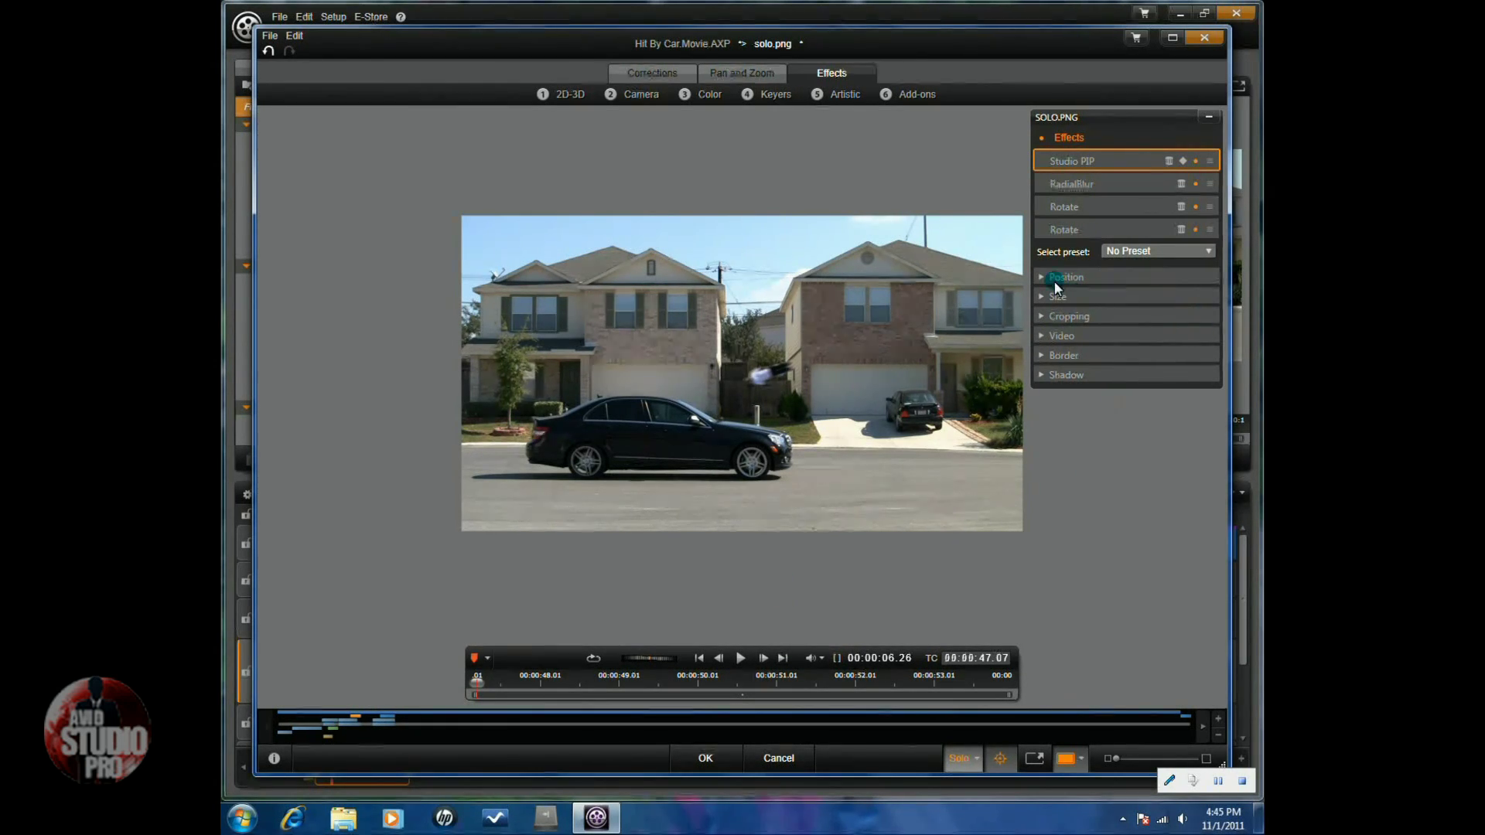
pyautogui.click(1137, 231)
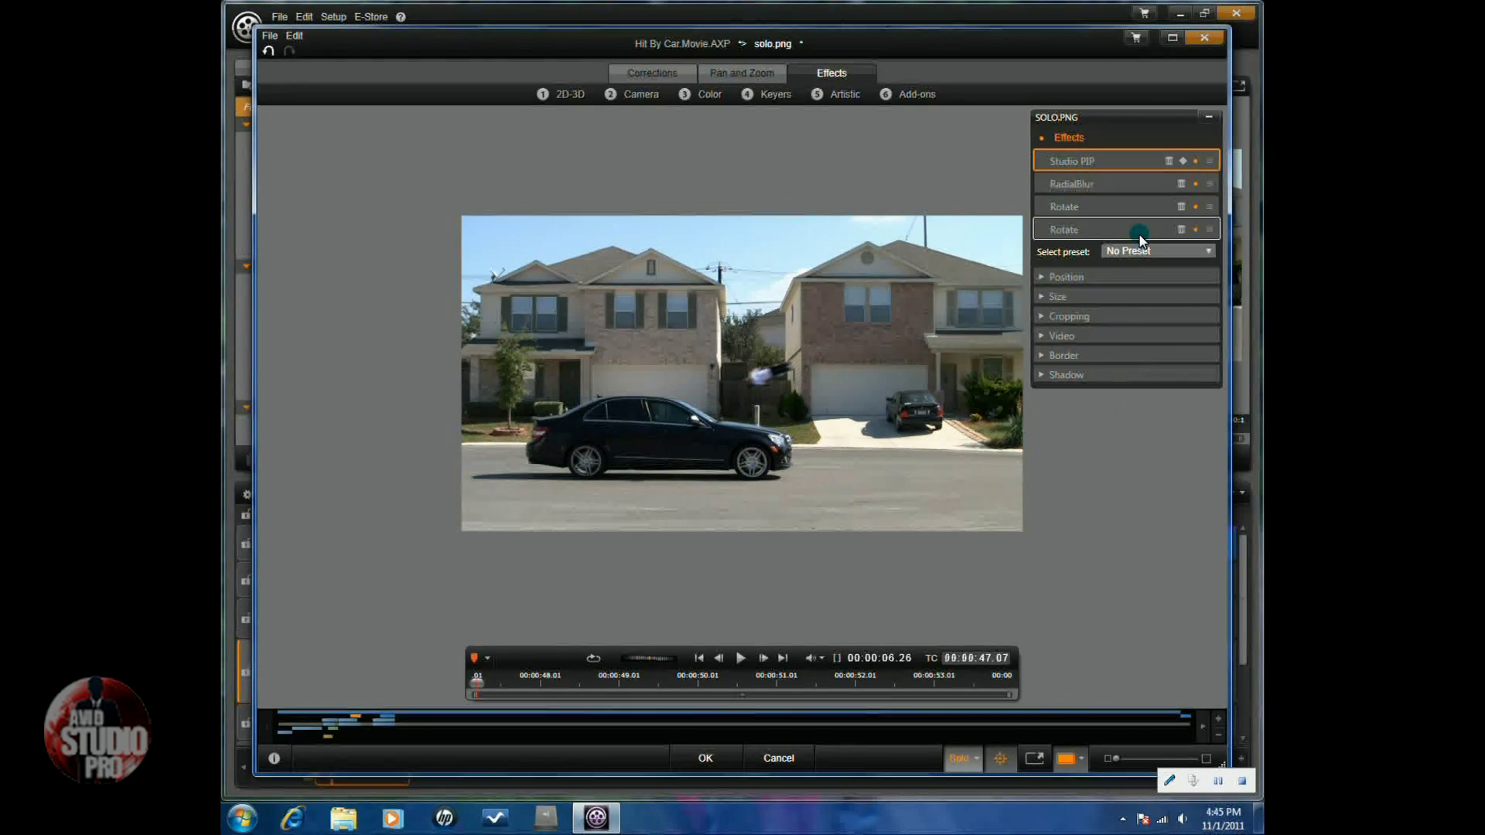
pyautogui.click(1211, 253)
pyautogui.click(1171, 270)
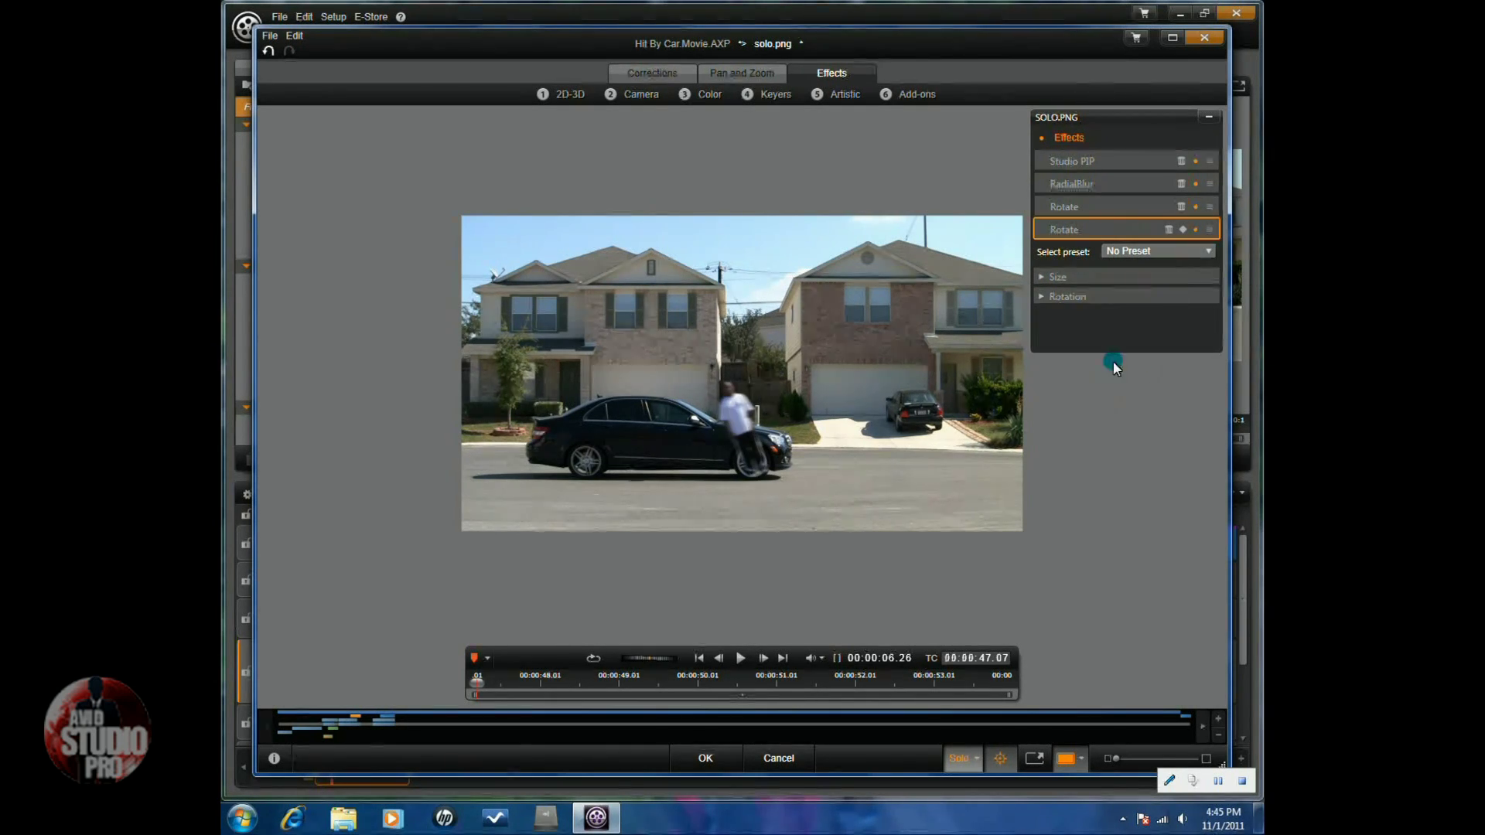
pyautogui.click(1044, 297)
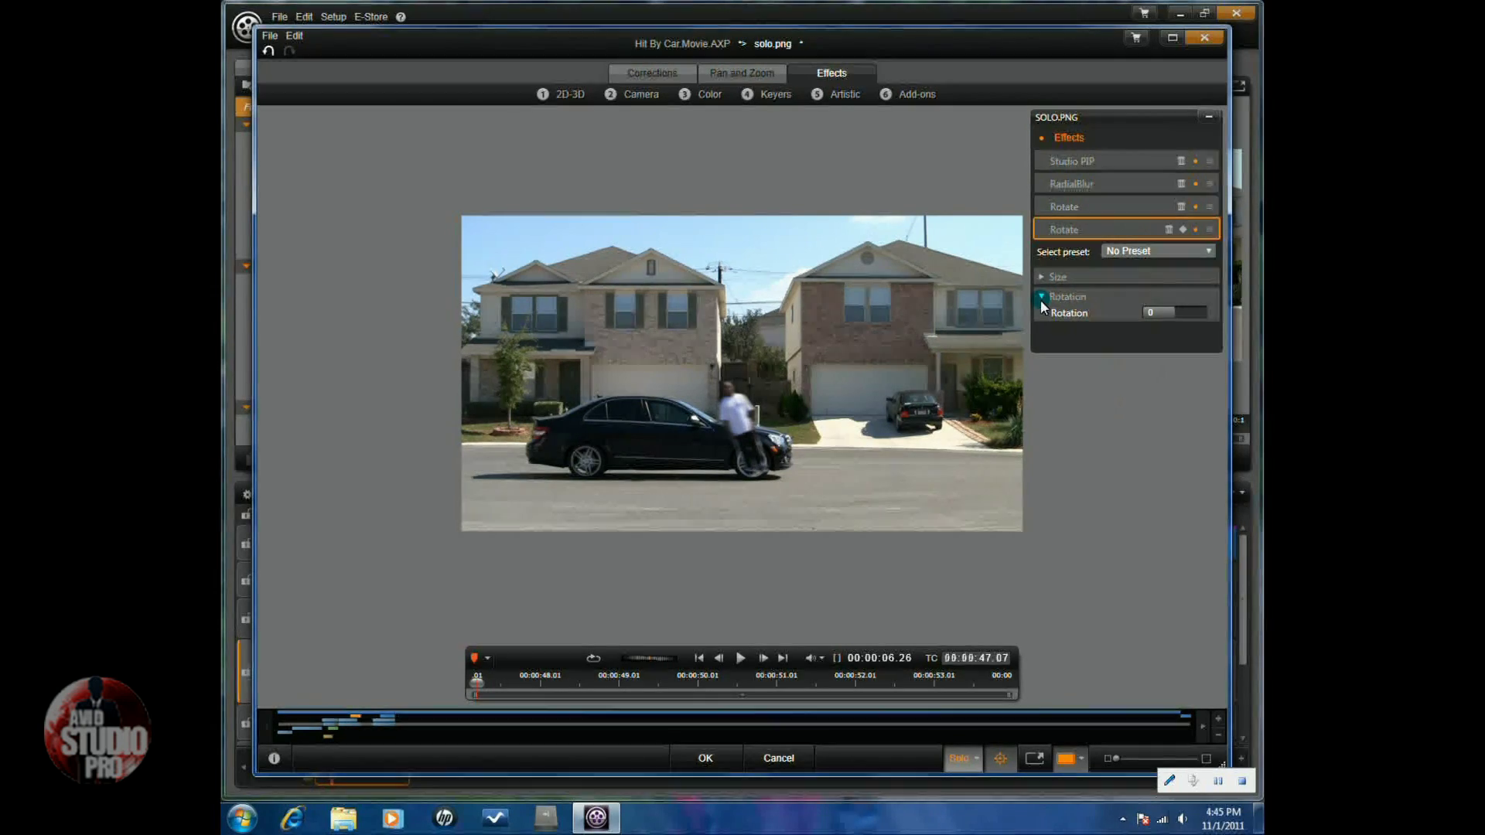
# - Keyframe the person's rotation over the next two frames, starting at 45.9
pyautogui.click(763, 659)
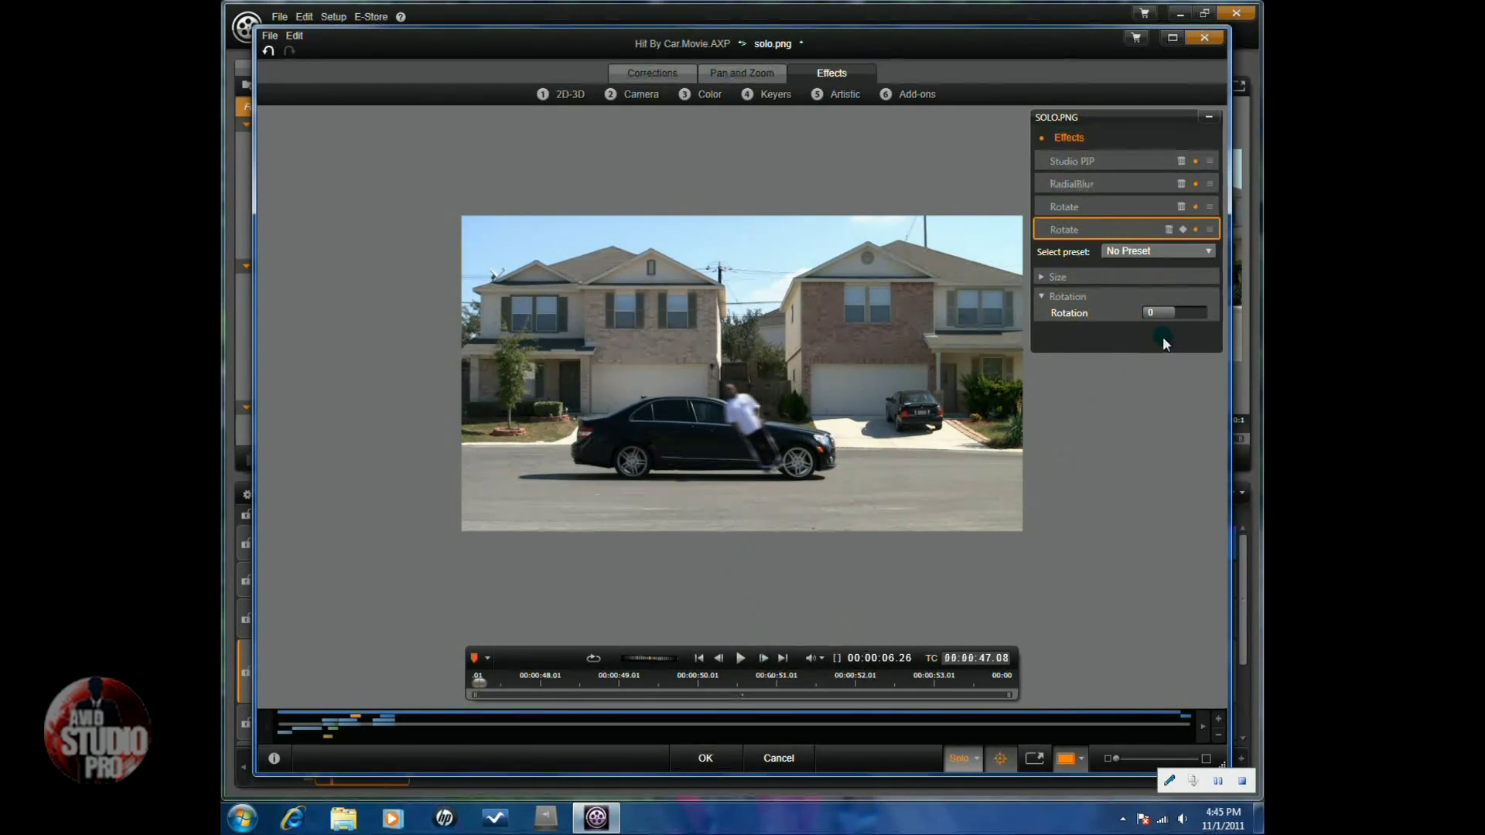
pyautogui.moveTo(1164, 314); pyautogui.dragTo(1176, 314)
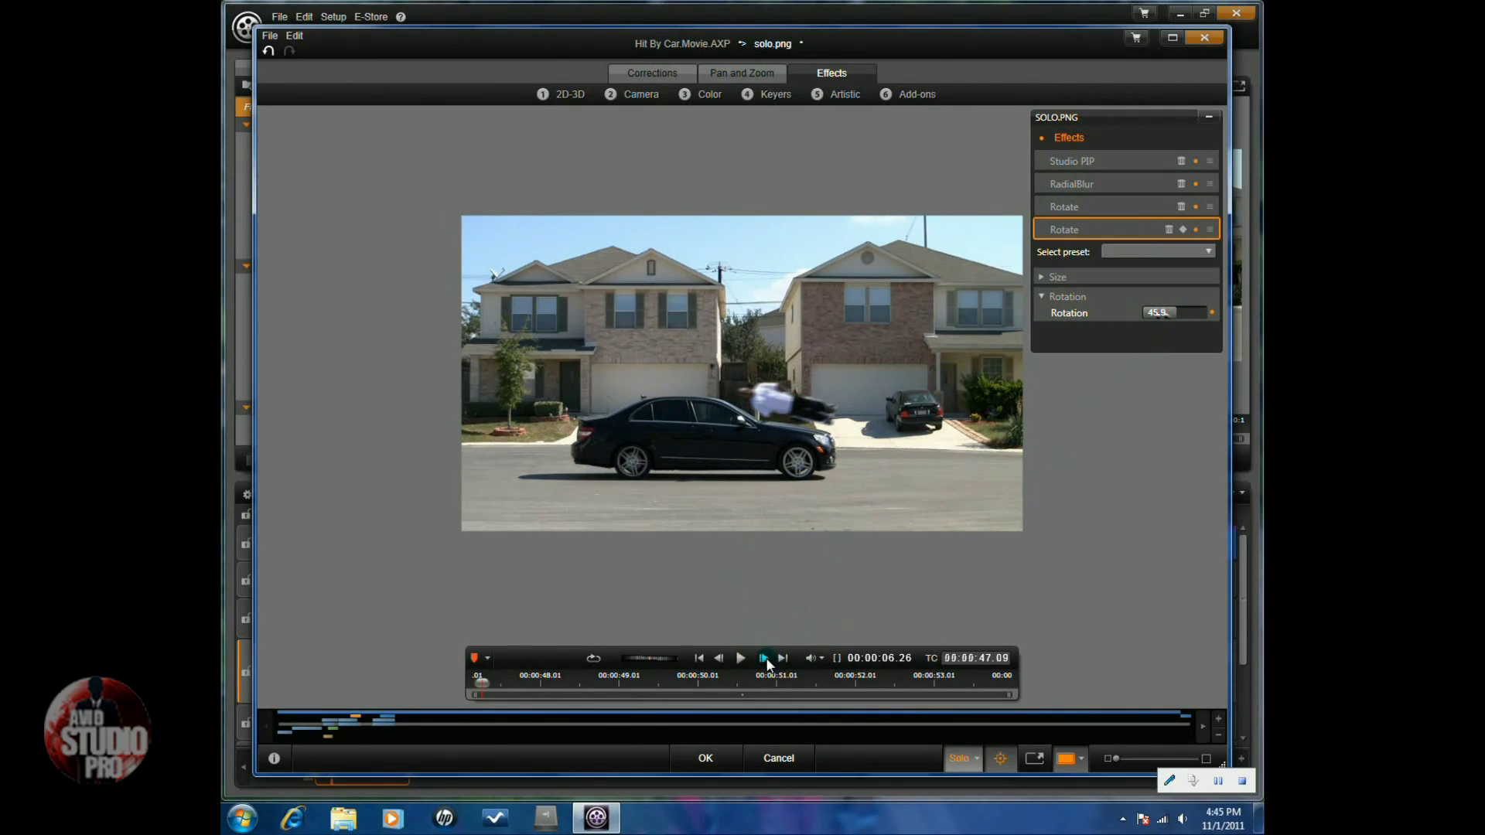
pyautogui.click(764, 658)
pyautogui.moveTo(1153, 314); pyautogui.dragTo(1173, 315)
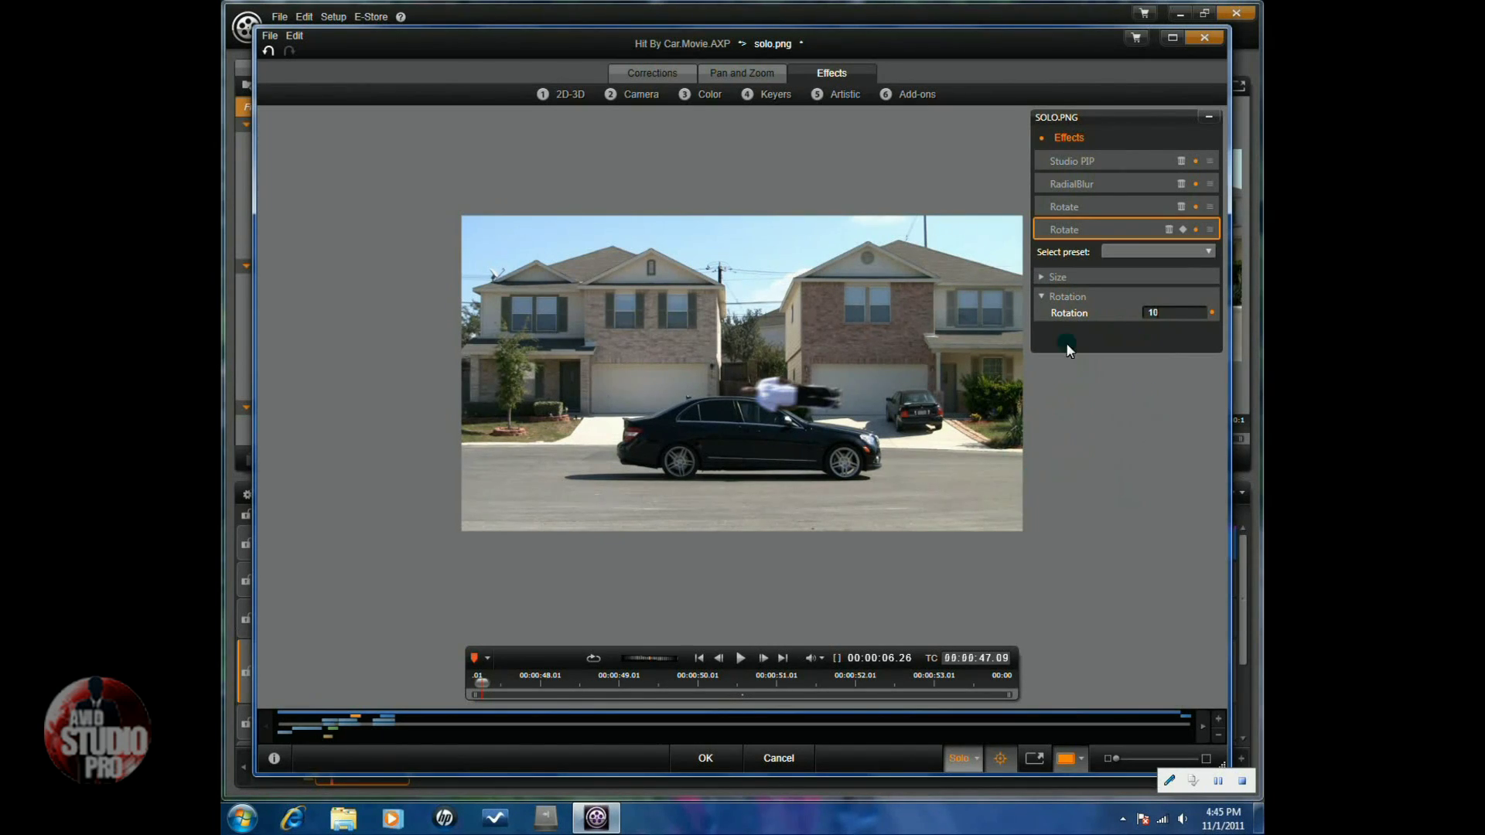
# - Check the Studio PIP position values, then close the effects editor
pyautogui.click(1077, 162)
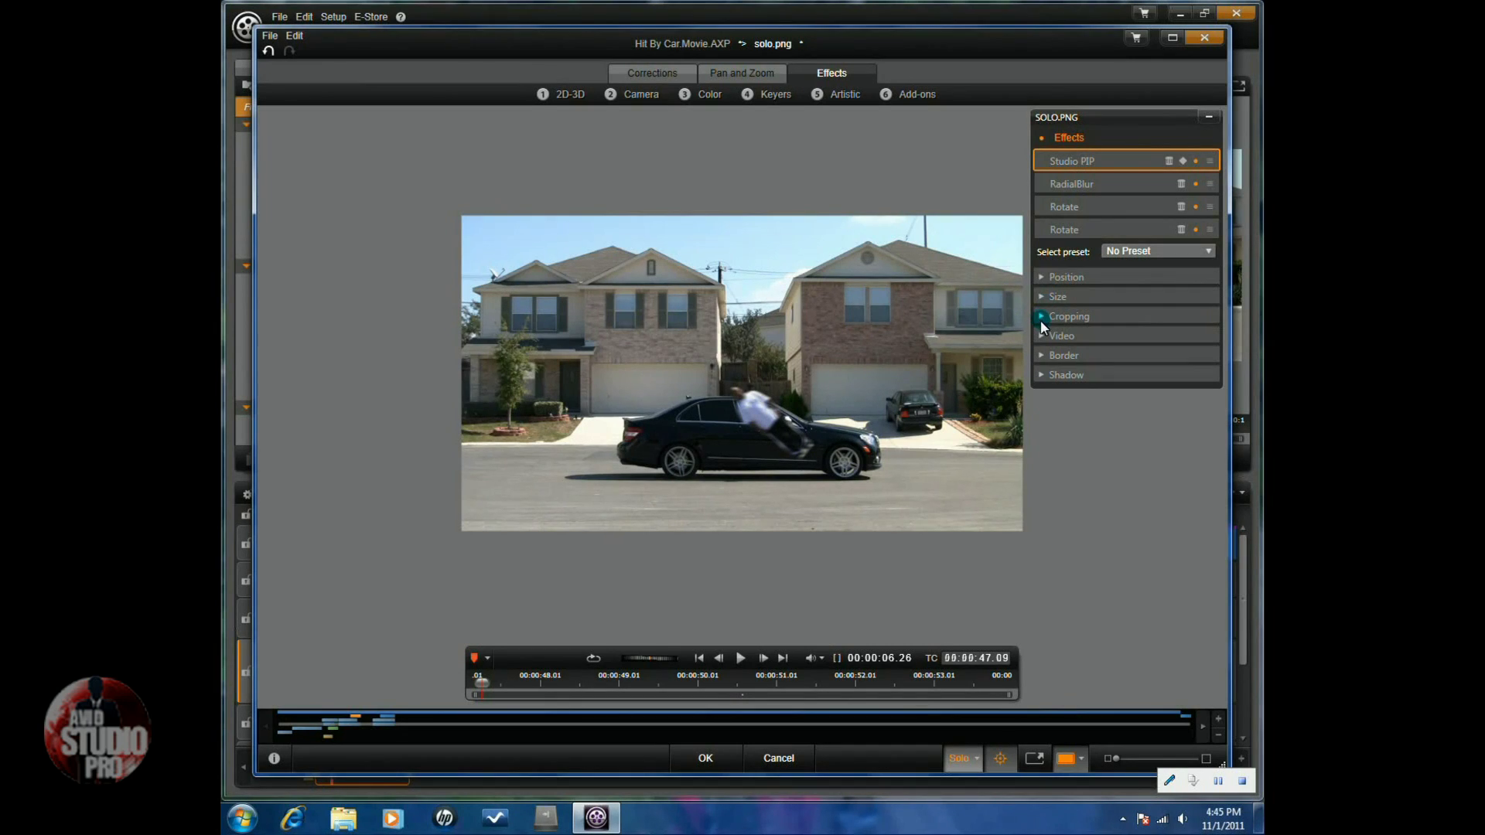
pyautogui.click(1039, 277)
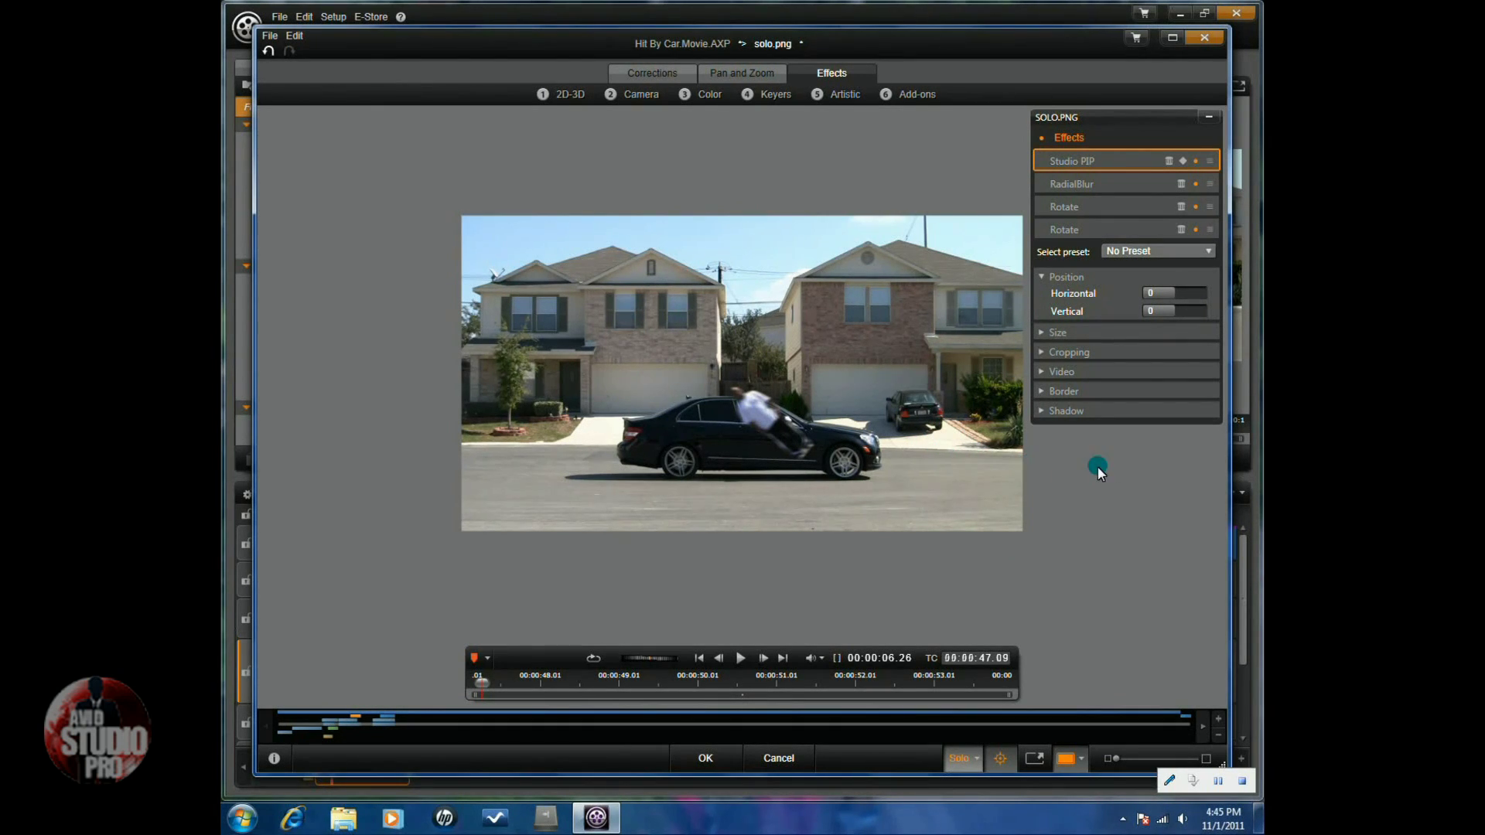
pyautogui.click(774, 758)
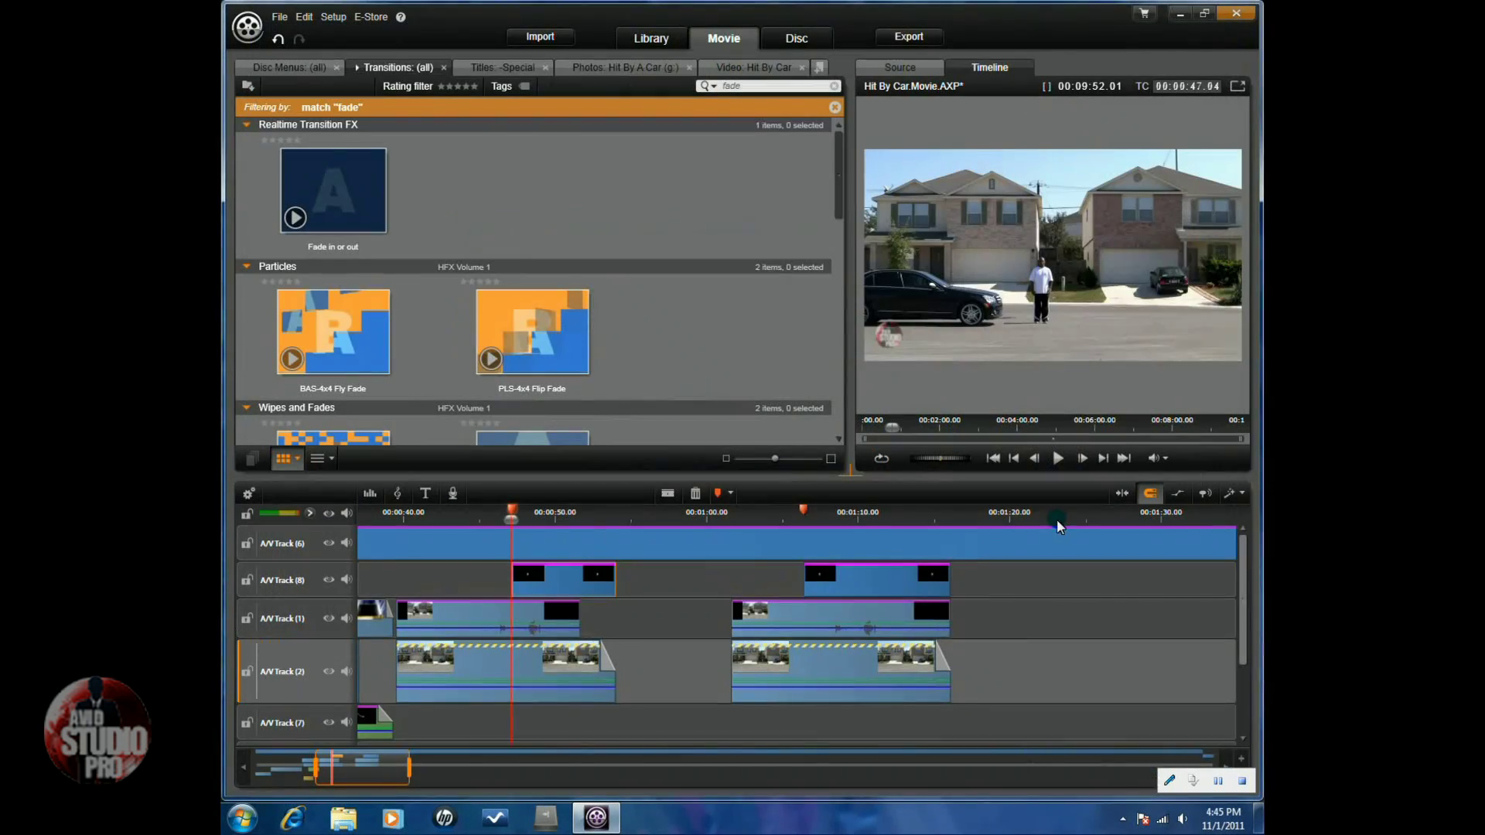